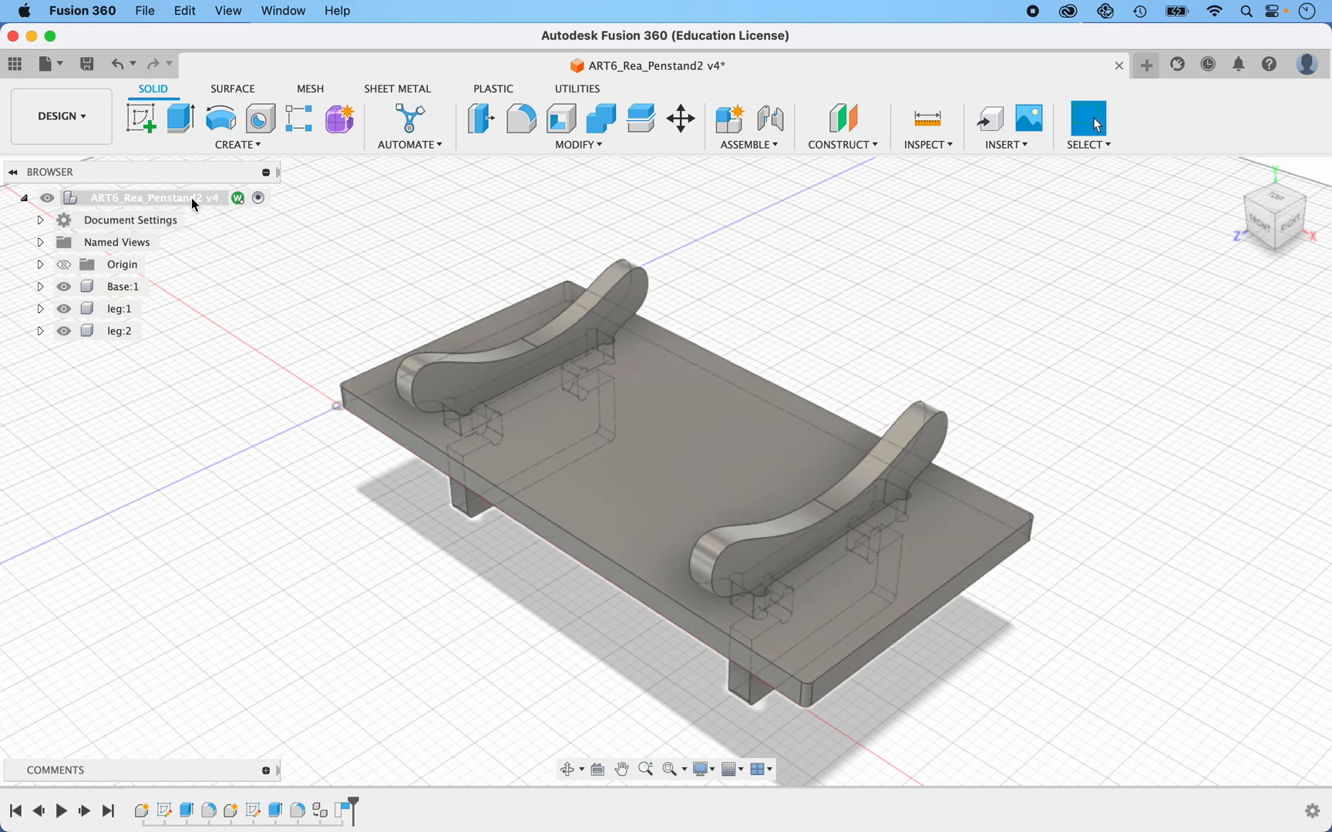
Create a new internal component named Bracket under the top-level assembly and activate it
right_click(191, 197)
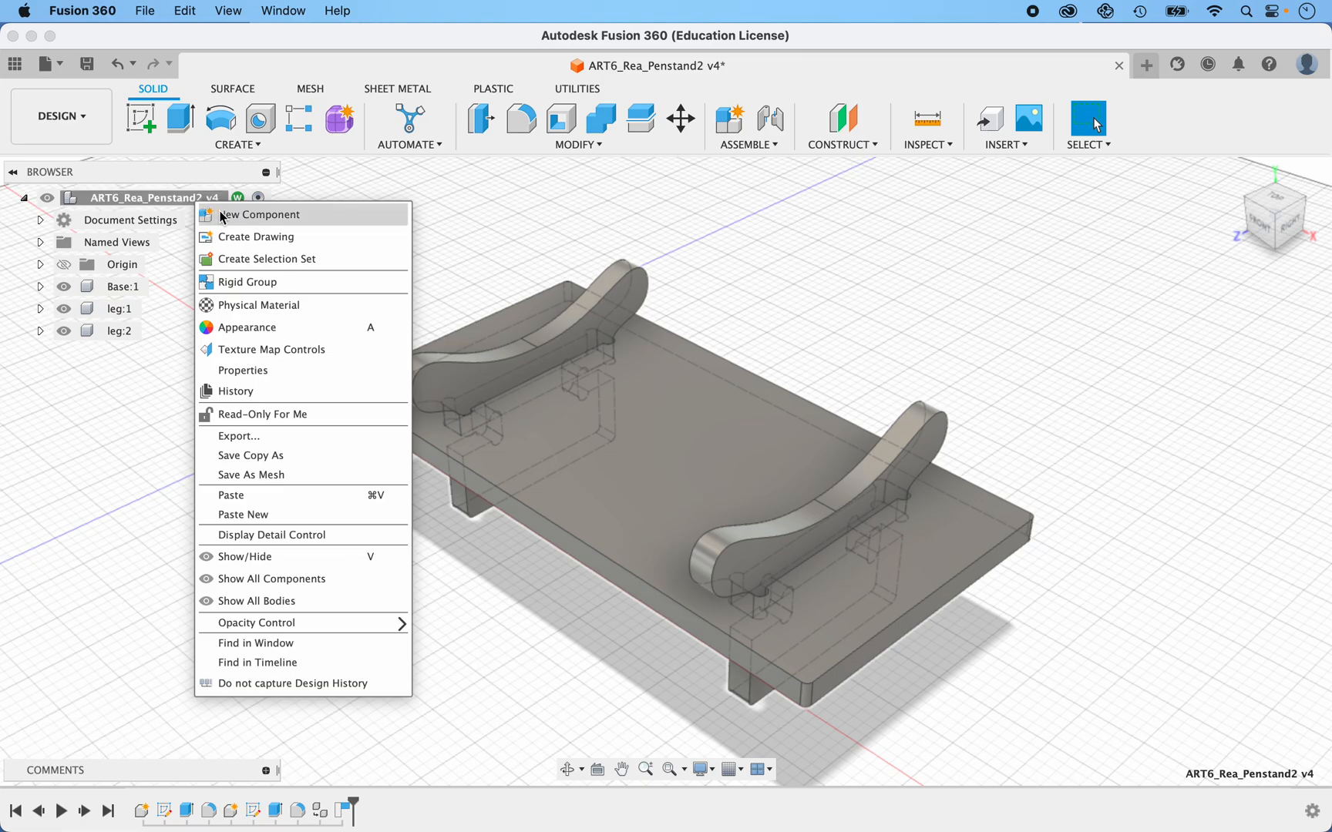
left_click(219, 214)
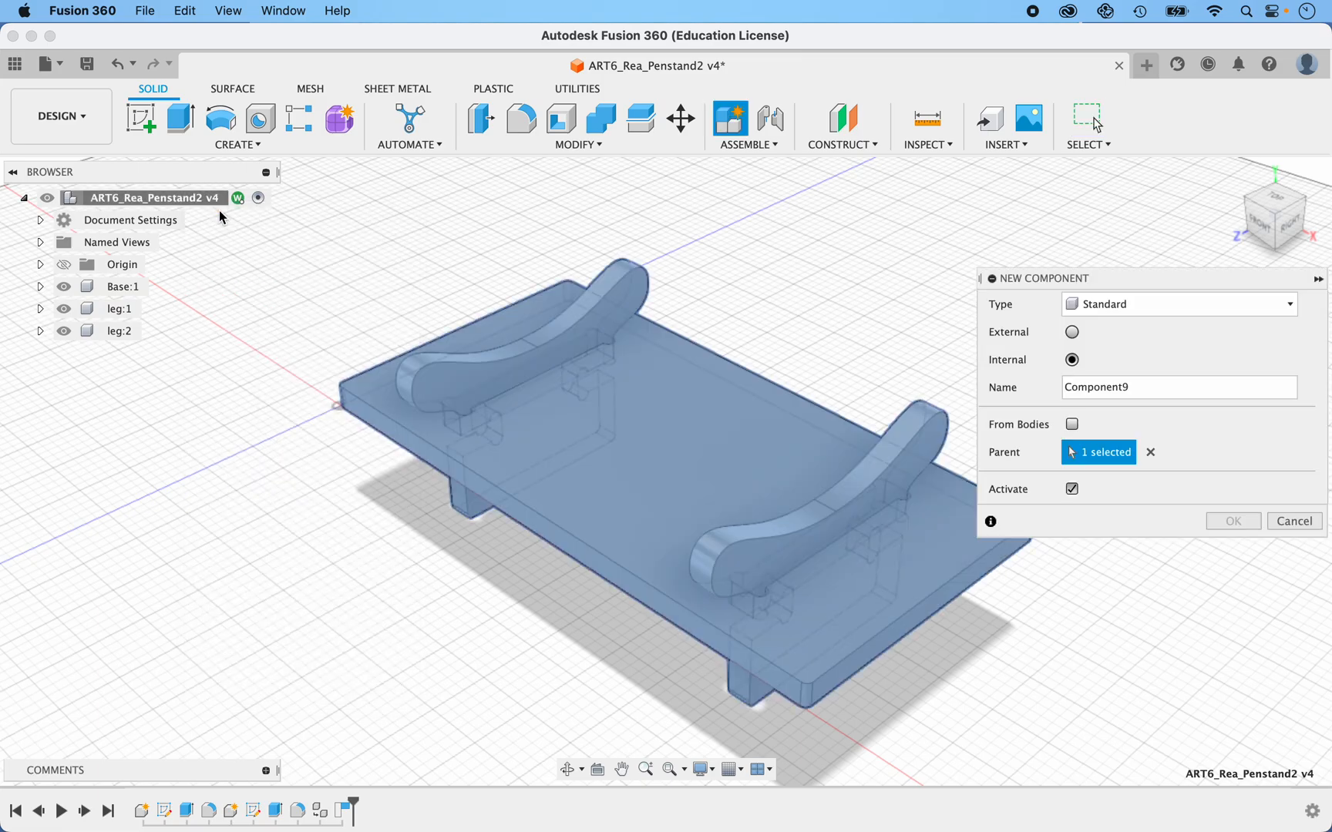
double_click(1152, 387)
type("Bracket")
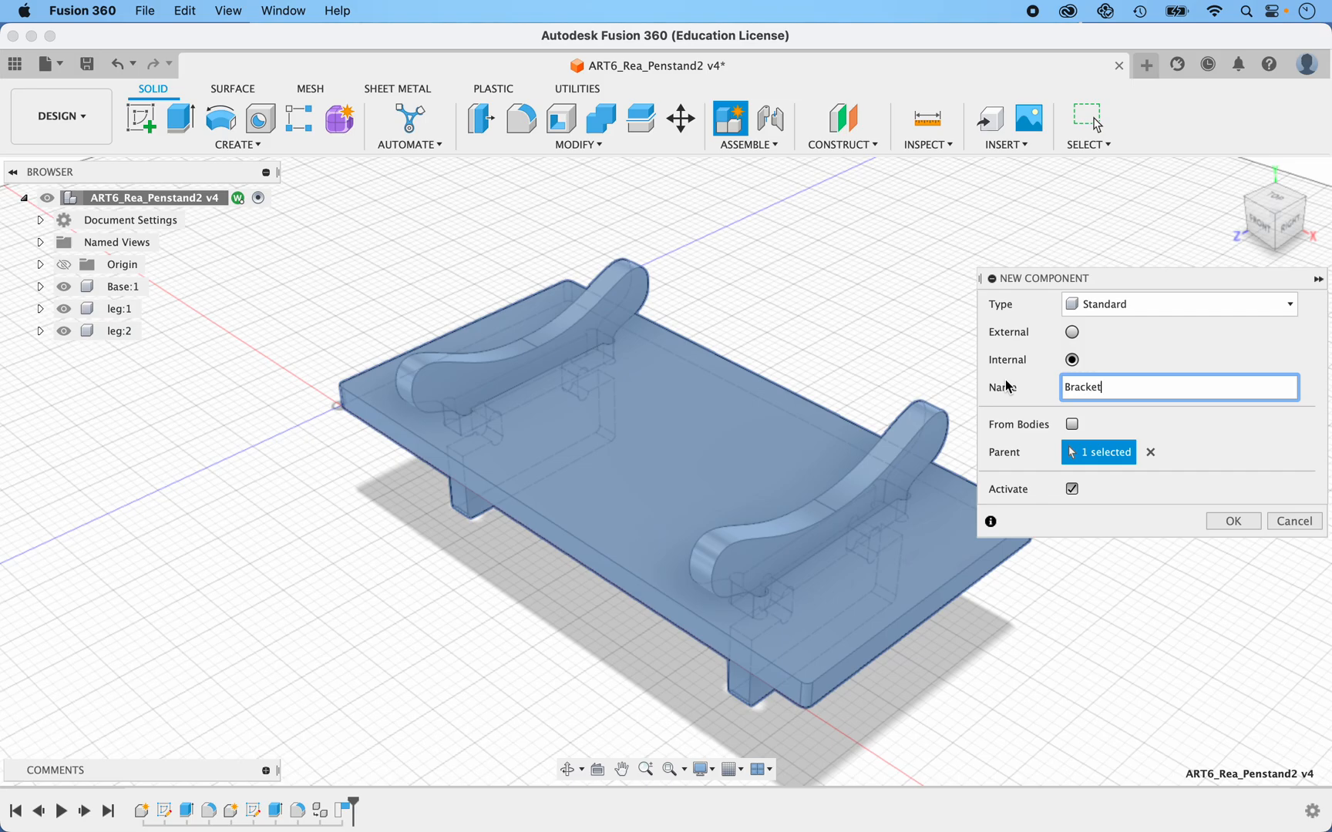
left_click(1233, 521)
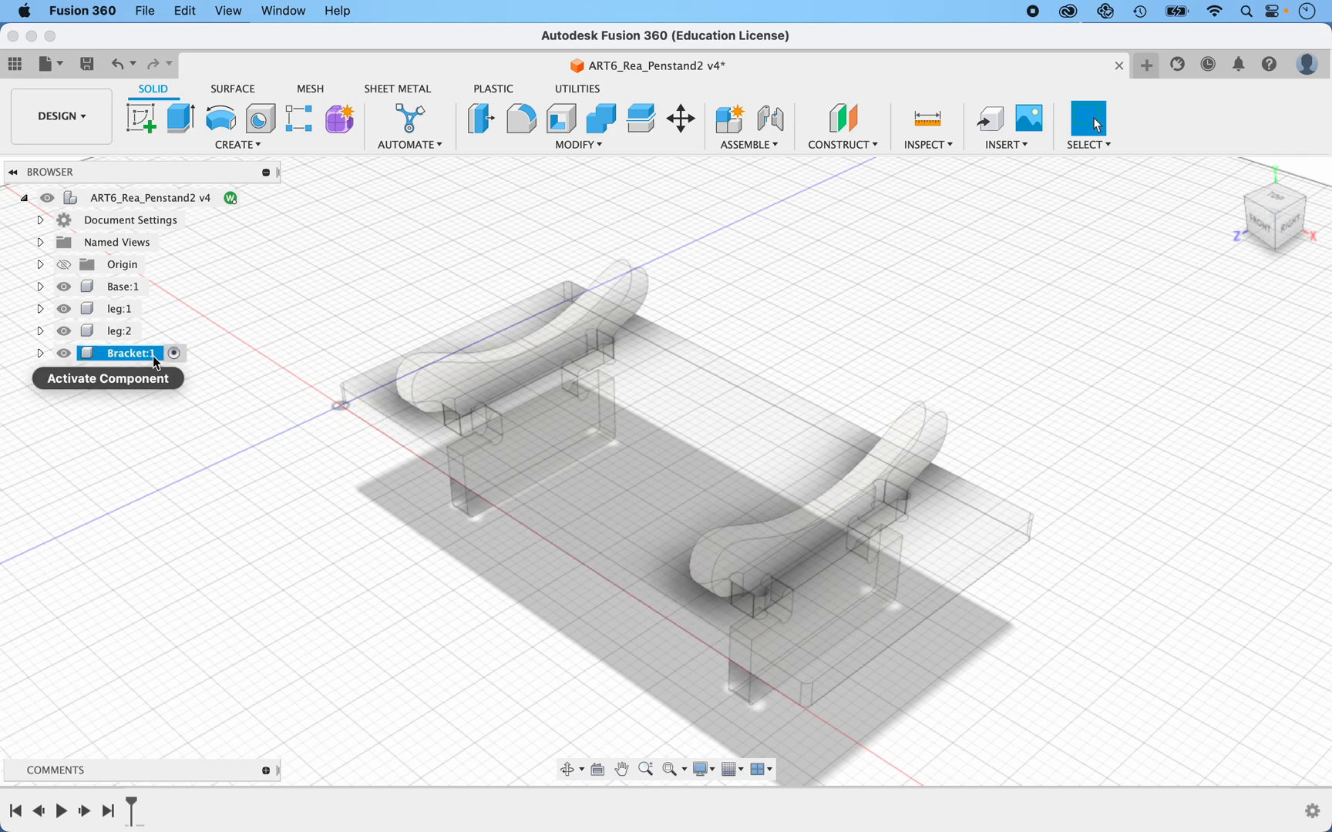
Start a bracket sketch on the flat ledge at the front slot of leg:1, with the base's long front edge oriented horizontally
left_click(141, 121)
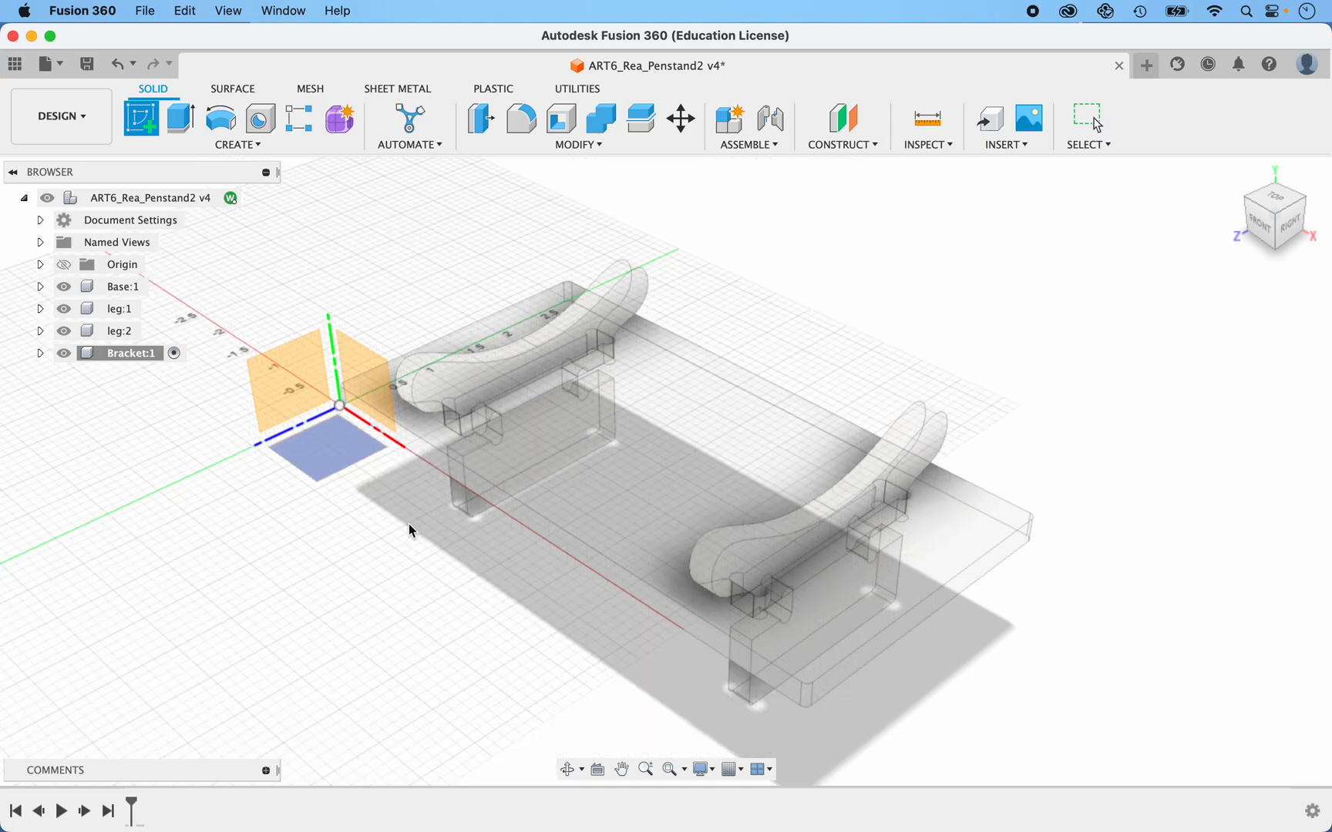
scroll(420, 524, "left", 10, "shift")
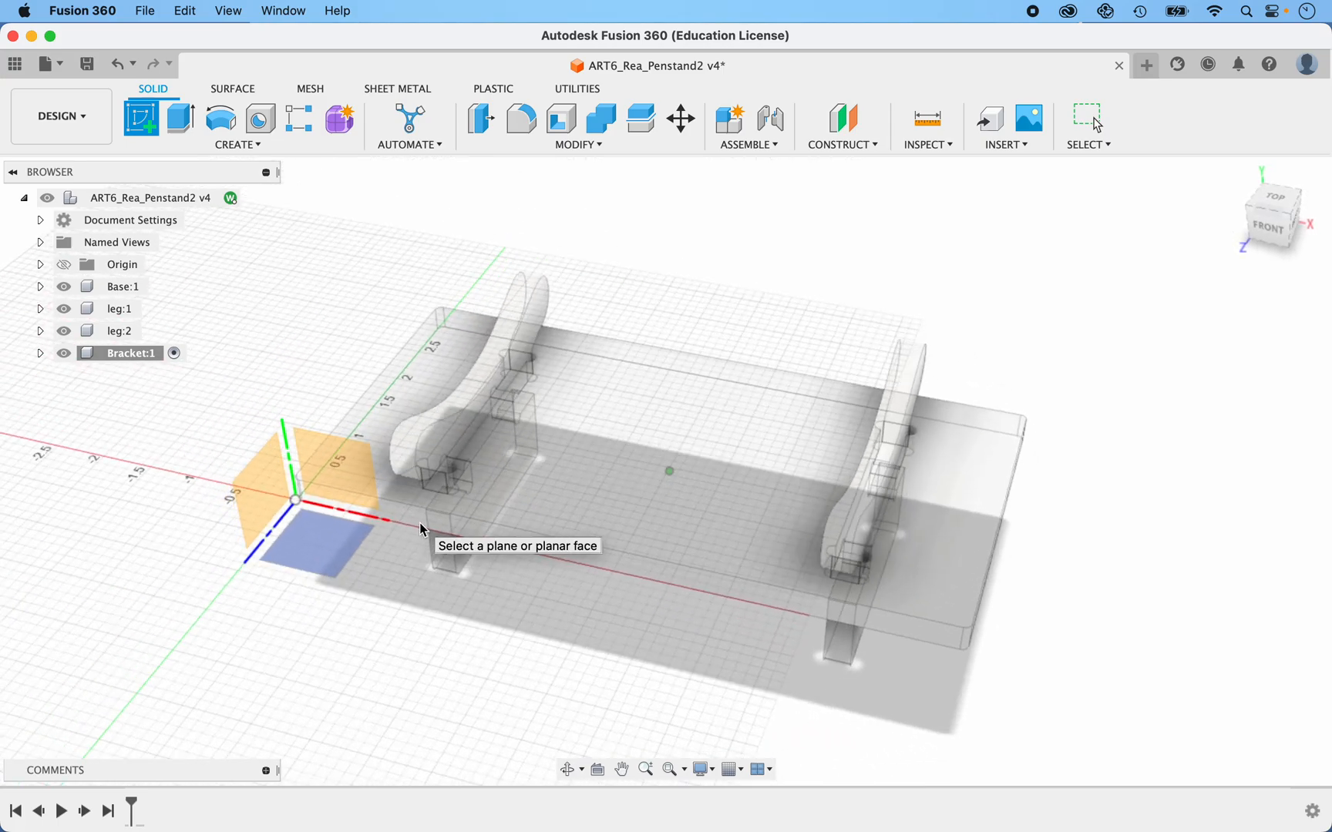
scroll(420, 524, "down", 4, "shift")
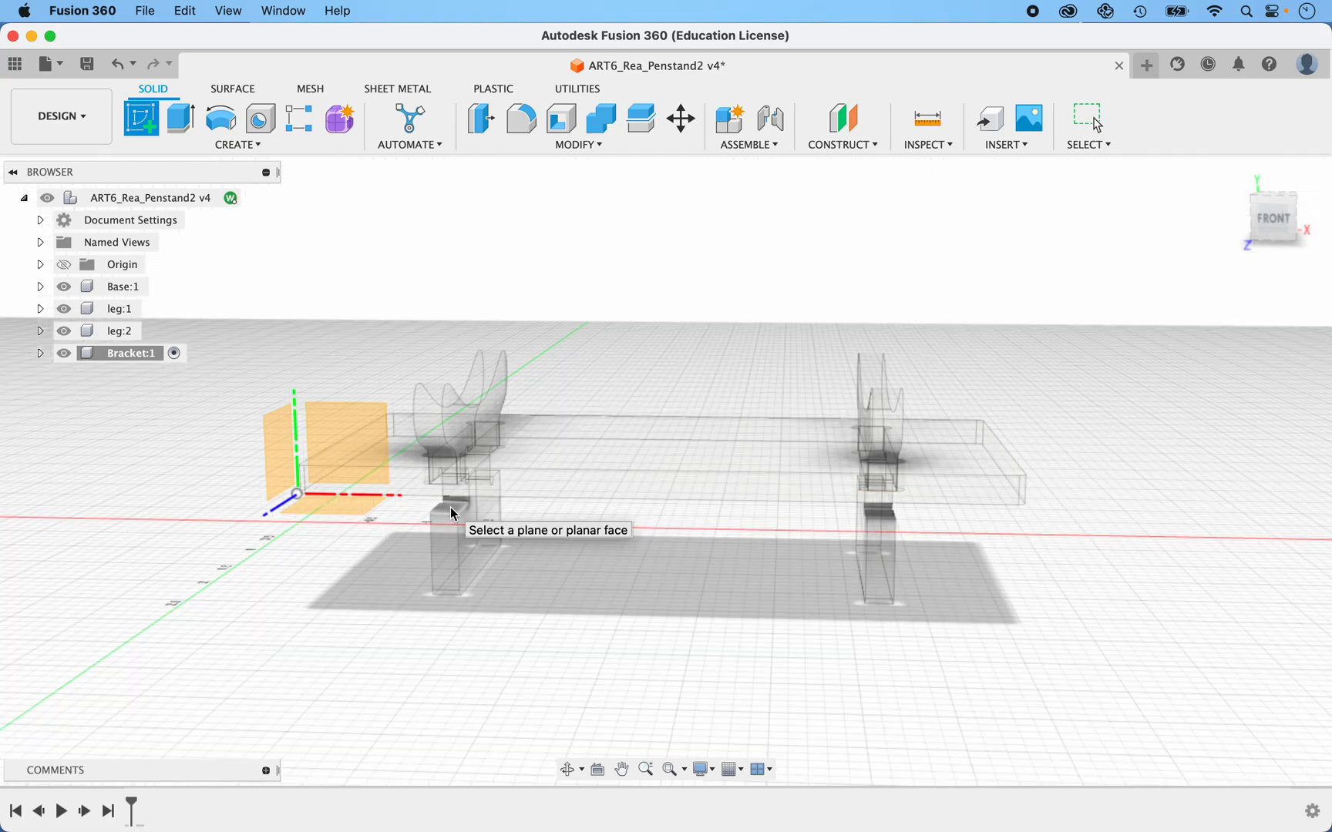
left_click(451, 506)
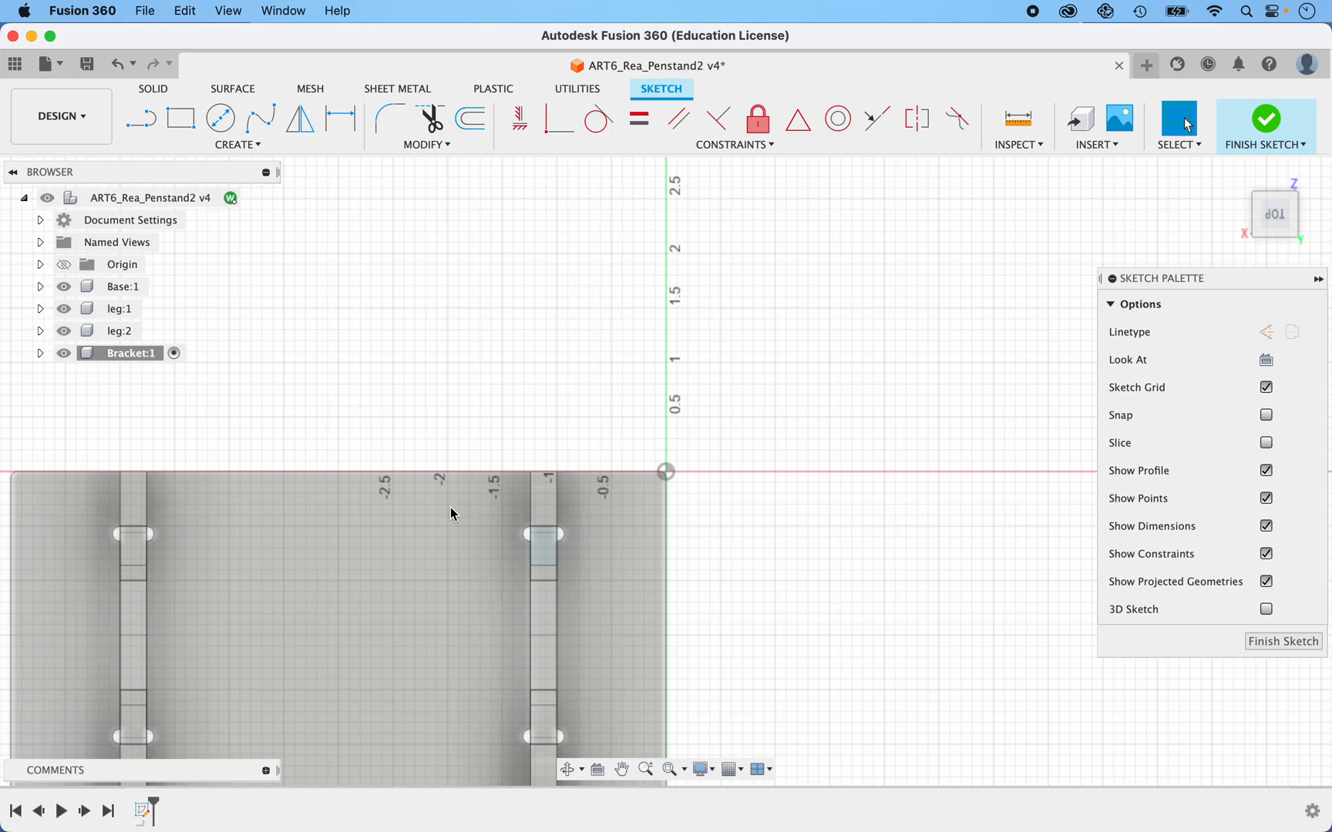
left_click(1306, 176)
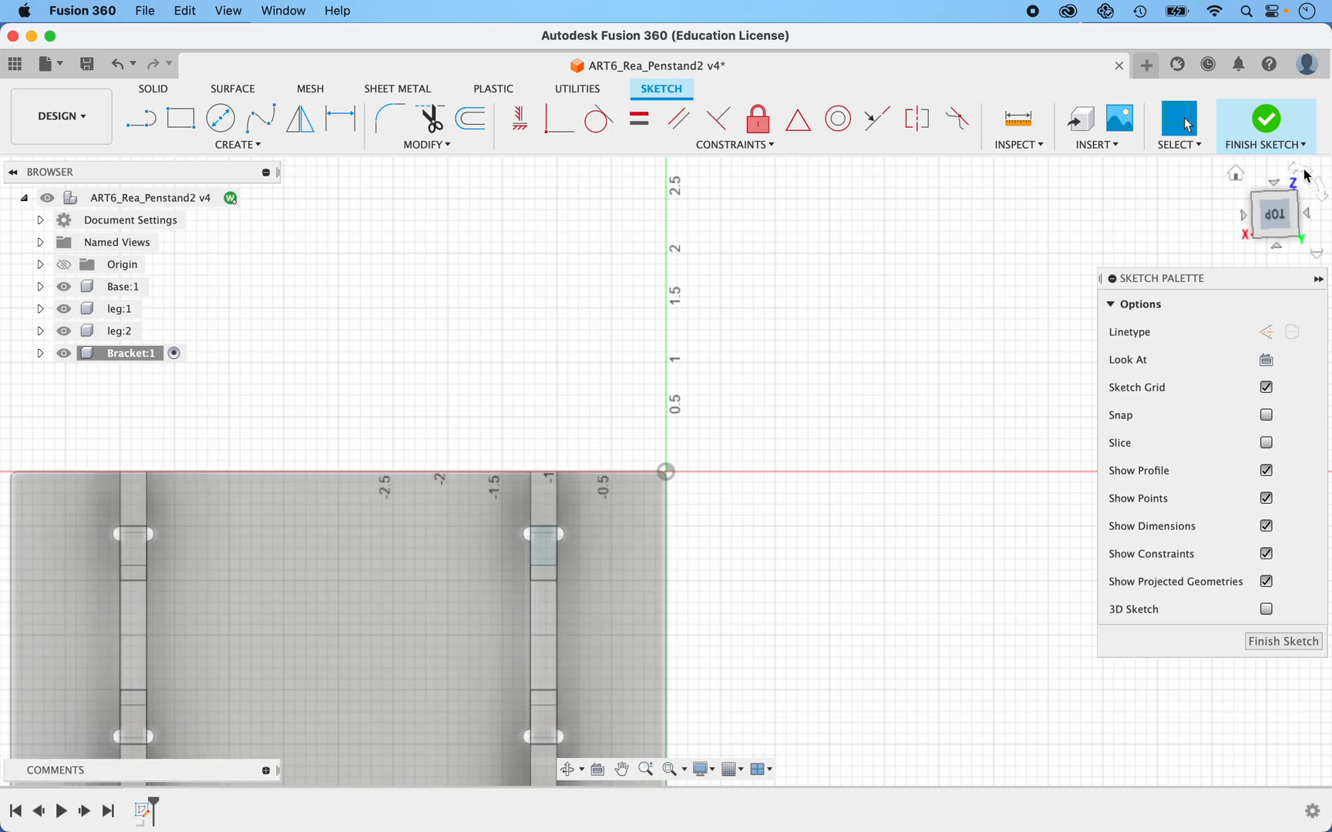
left_click(1306, 175)
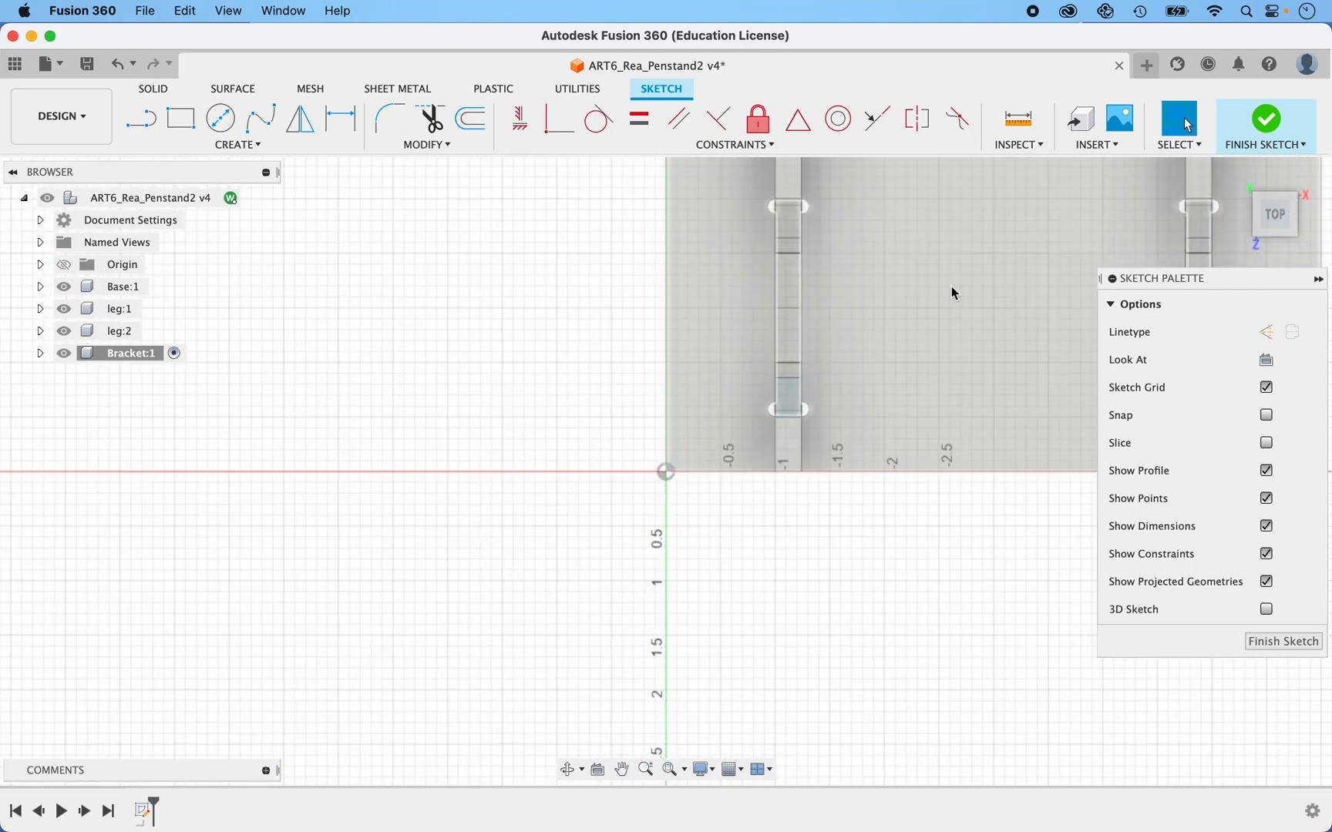
scroll(950, 285, "right", 5)
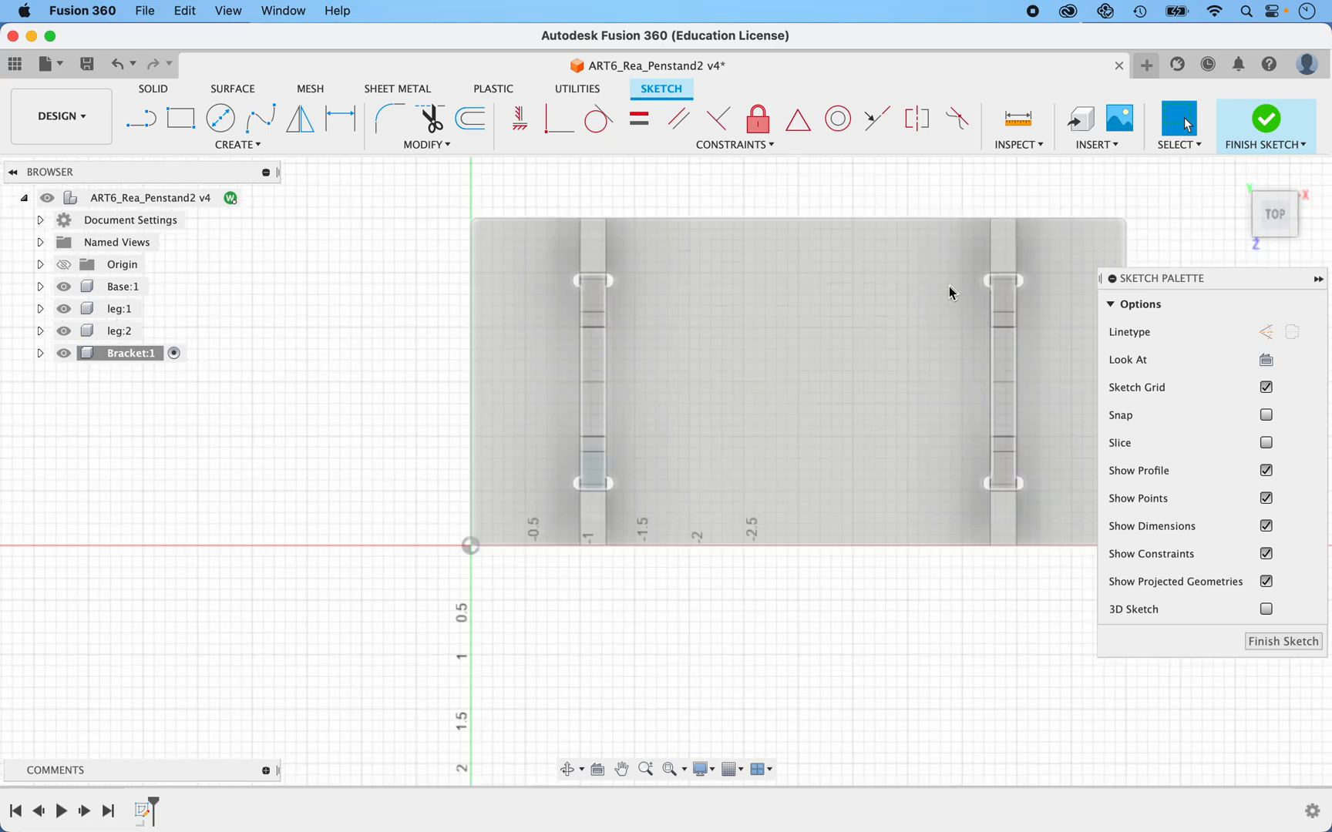
scroll(945, 285, "right", 4)
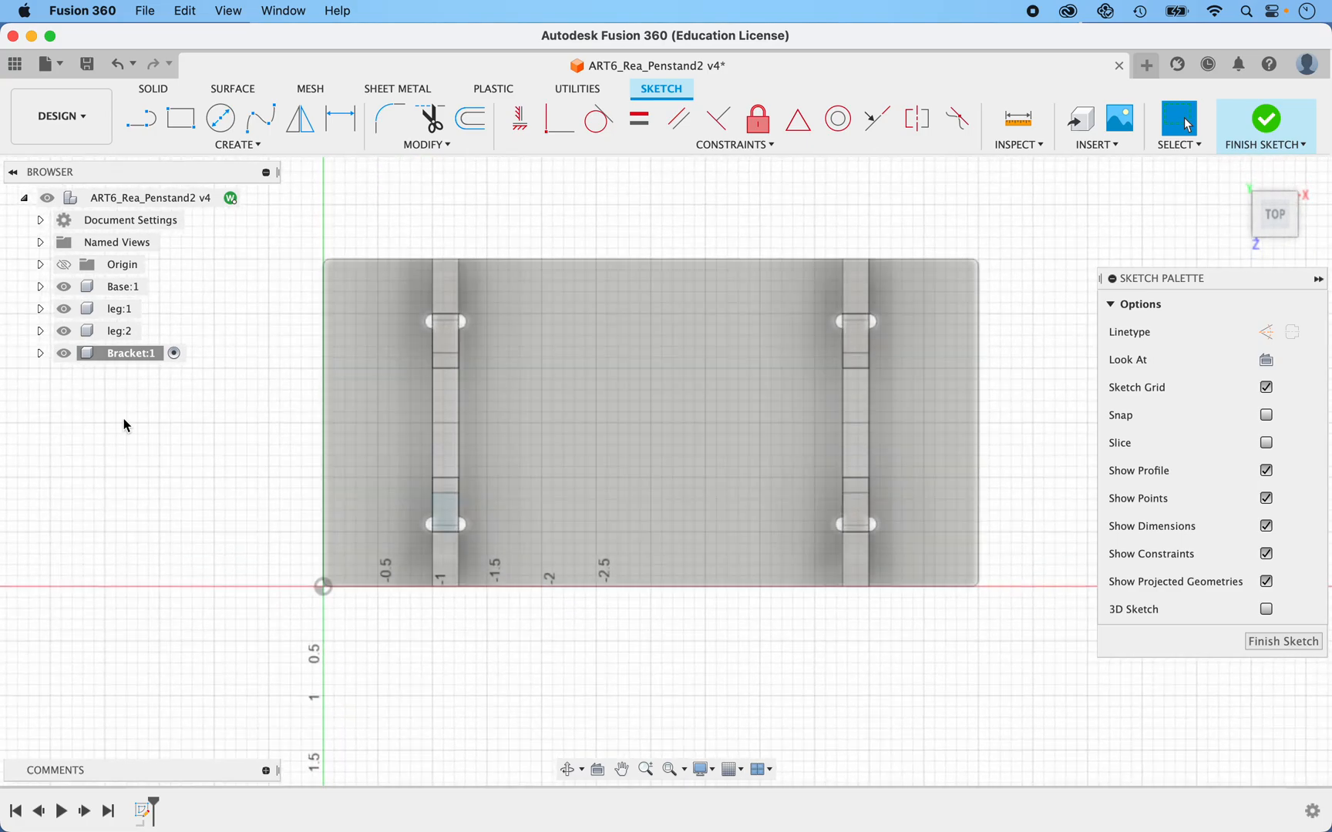
Hide the base and pick the four corner points of leg:1's front slot, at its inner and outer edges, for projection
left_click(65, 289)
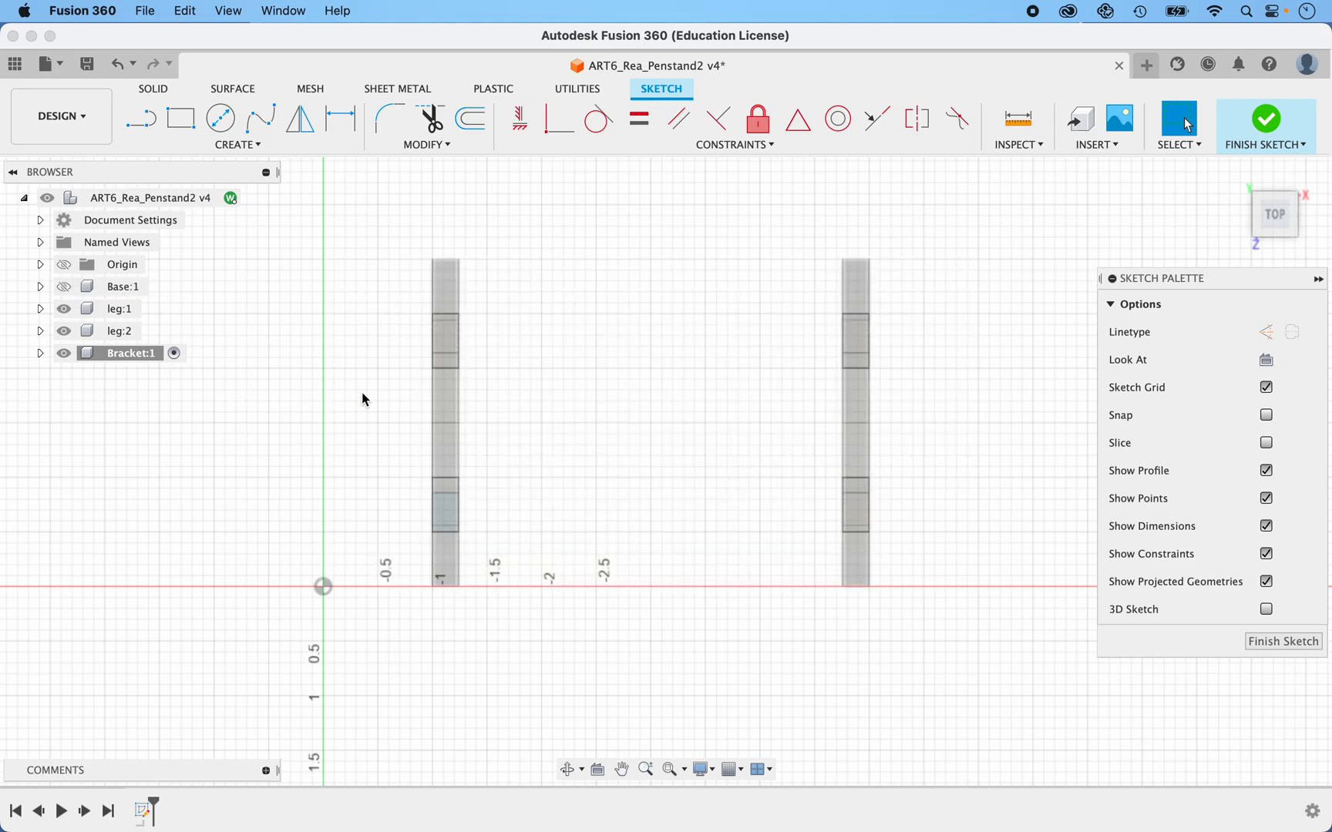
key("p")
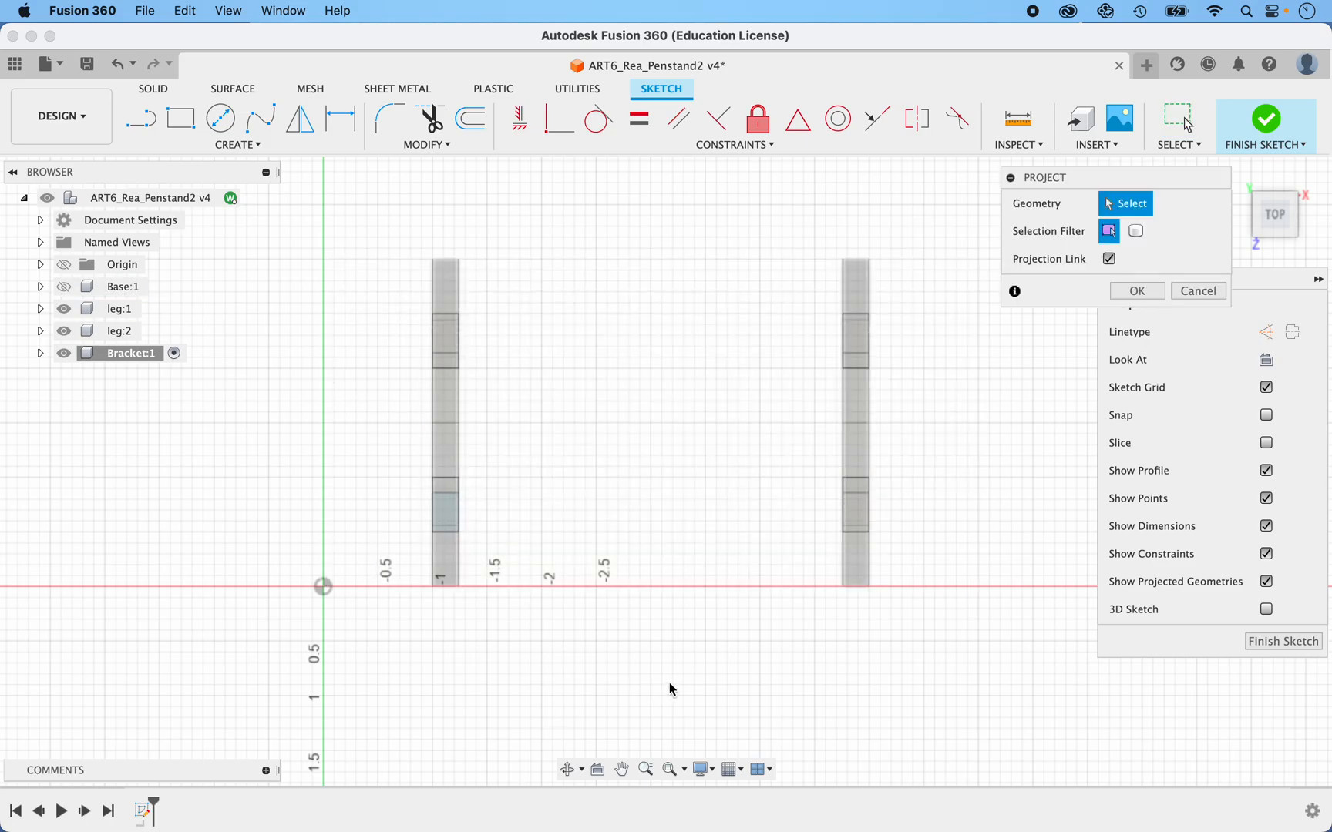
scroll(670, 686, "down", 3, "shift")
scroll(668, 681, "down", 5, "shift")
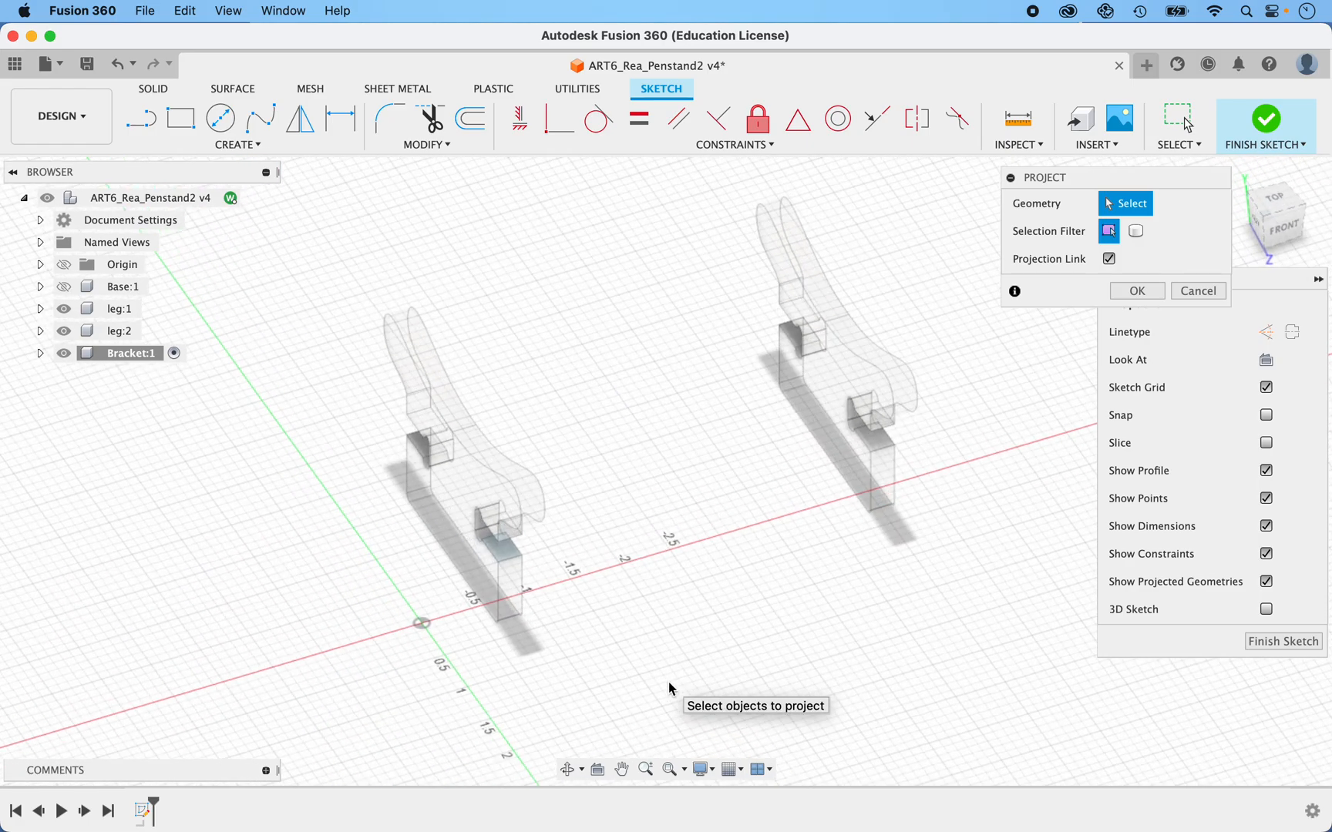
scroll(668, 681, "down", 3, "shift")
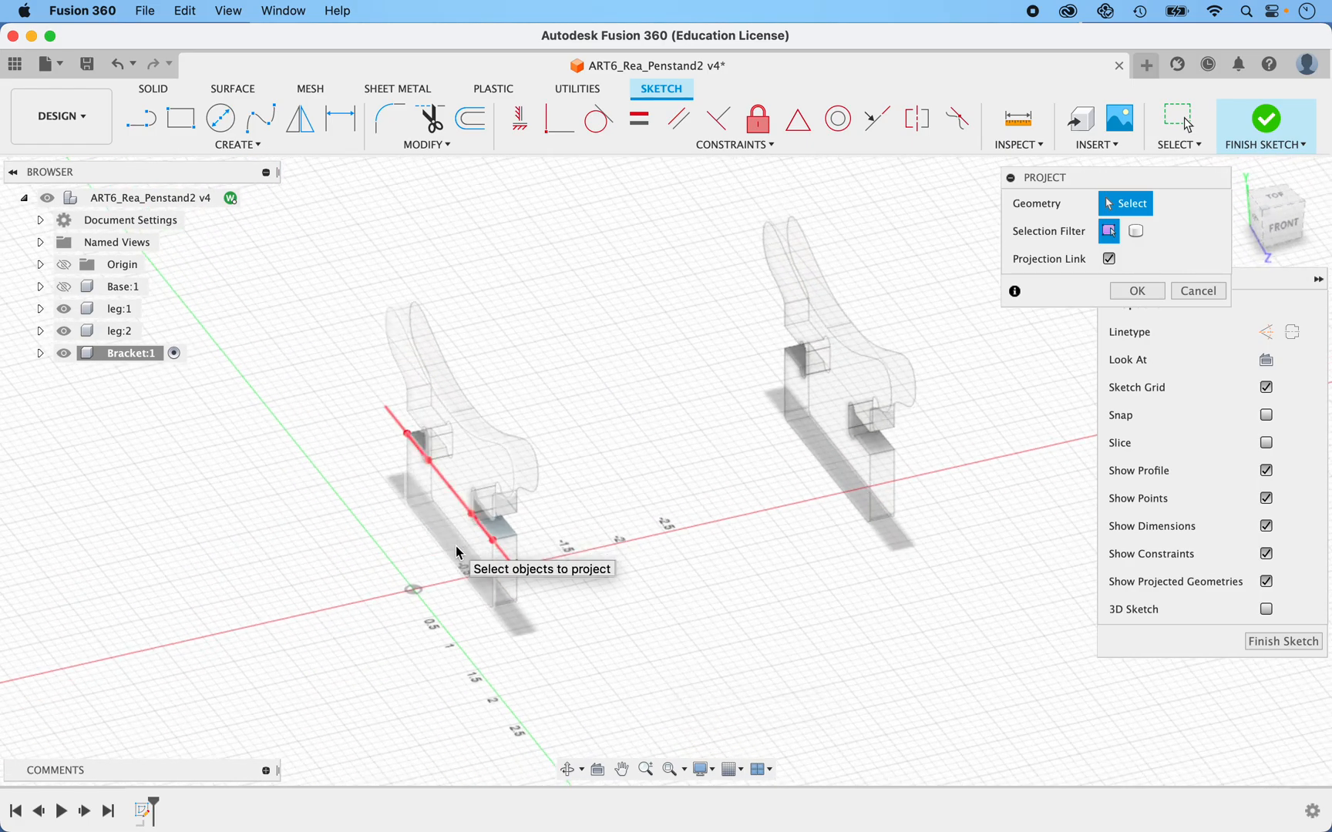
scroll(462, 541, "up", 5)
scroll(469, 535, "down", 5)
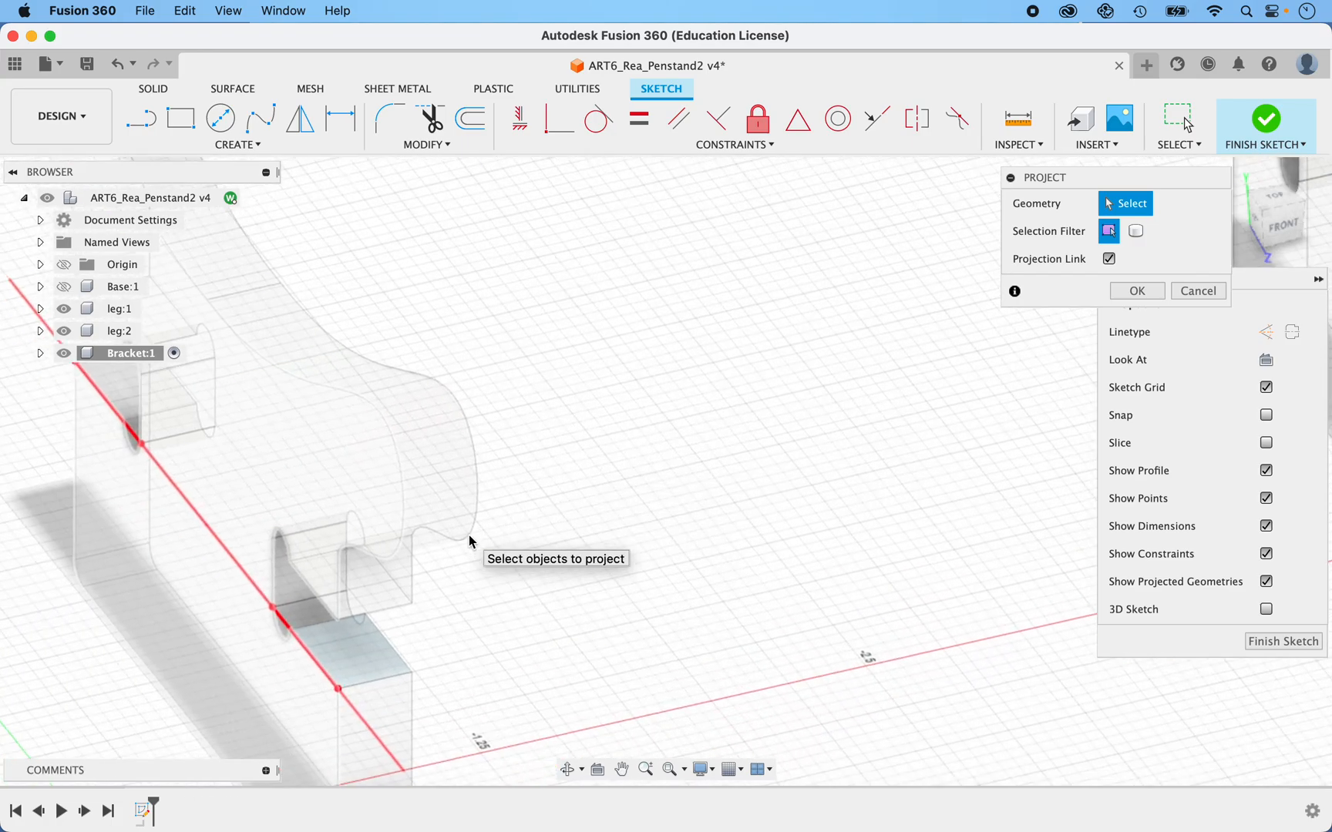
left_click(282, 600)
left_click(347, 682)
left_click(423, 666)
scroll(423, 666, "left", 5, "shift")
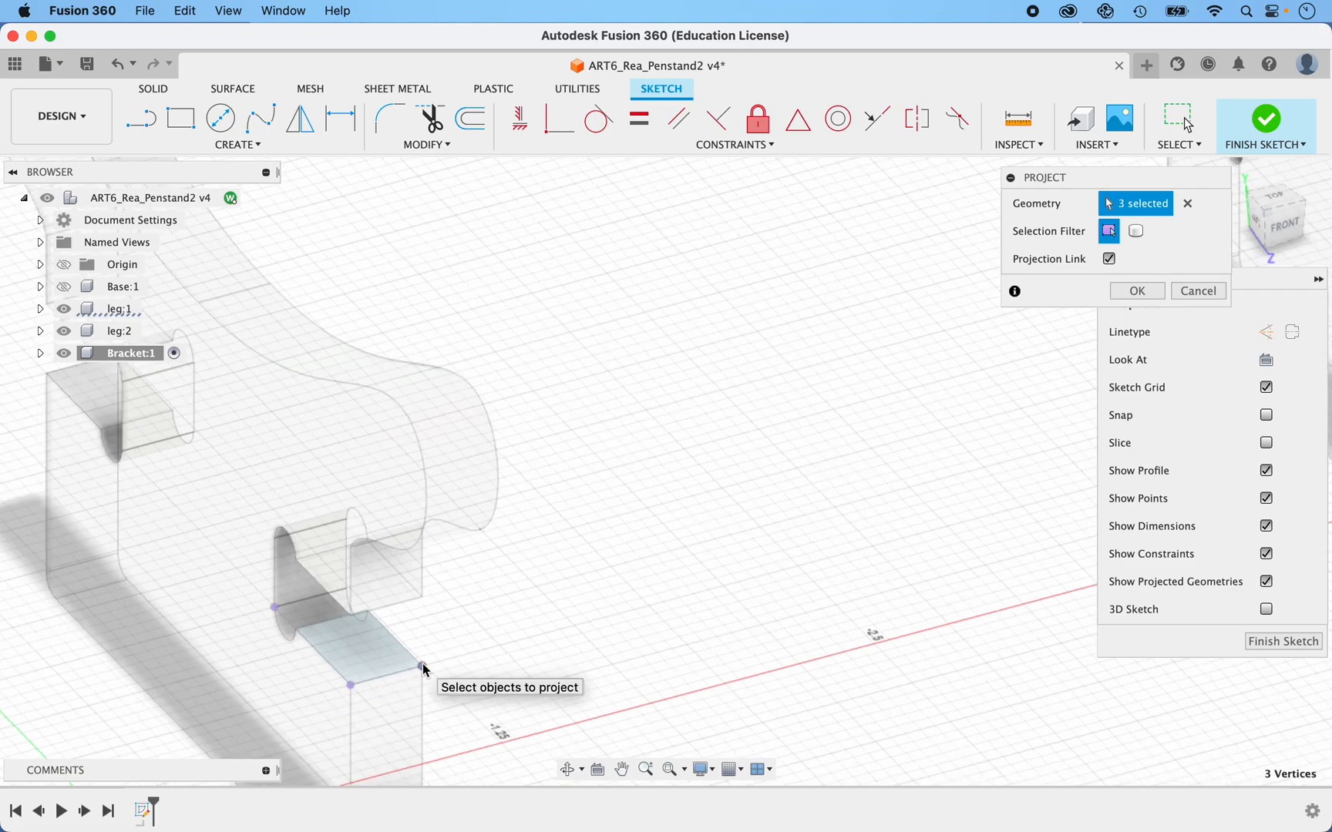
left_click(306, 617)
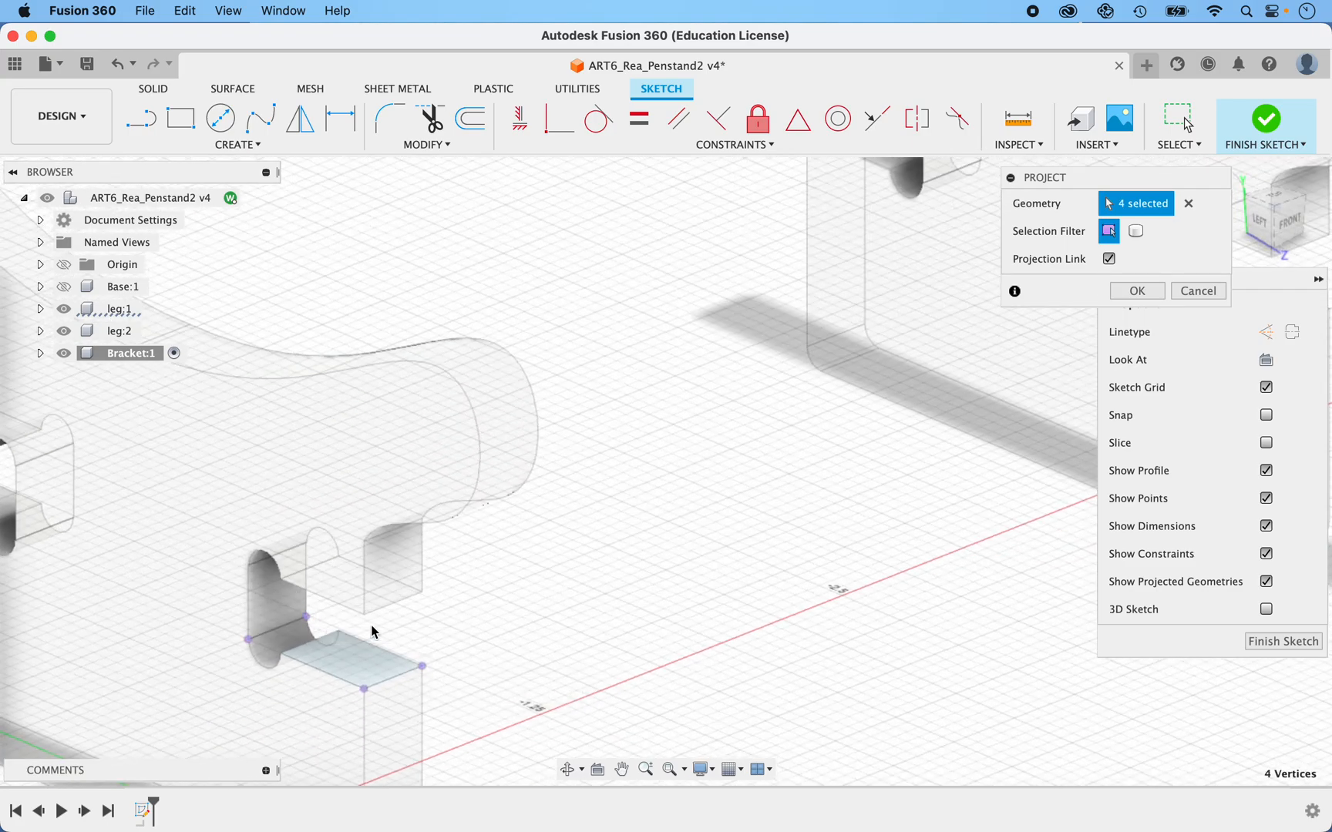
Add the four matching corner points of leg:2's front slot and project all picked points into the sketch
scroll(688, 618, "right", 5)
scroll(690, 618, "right", 5)
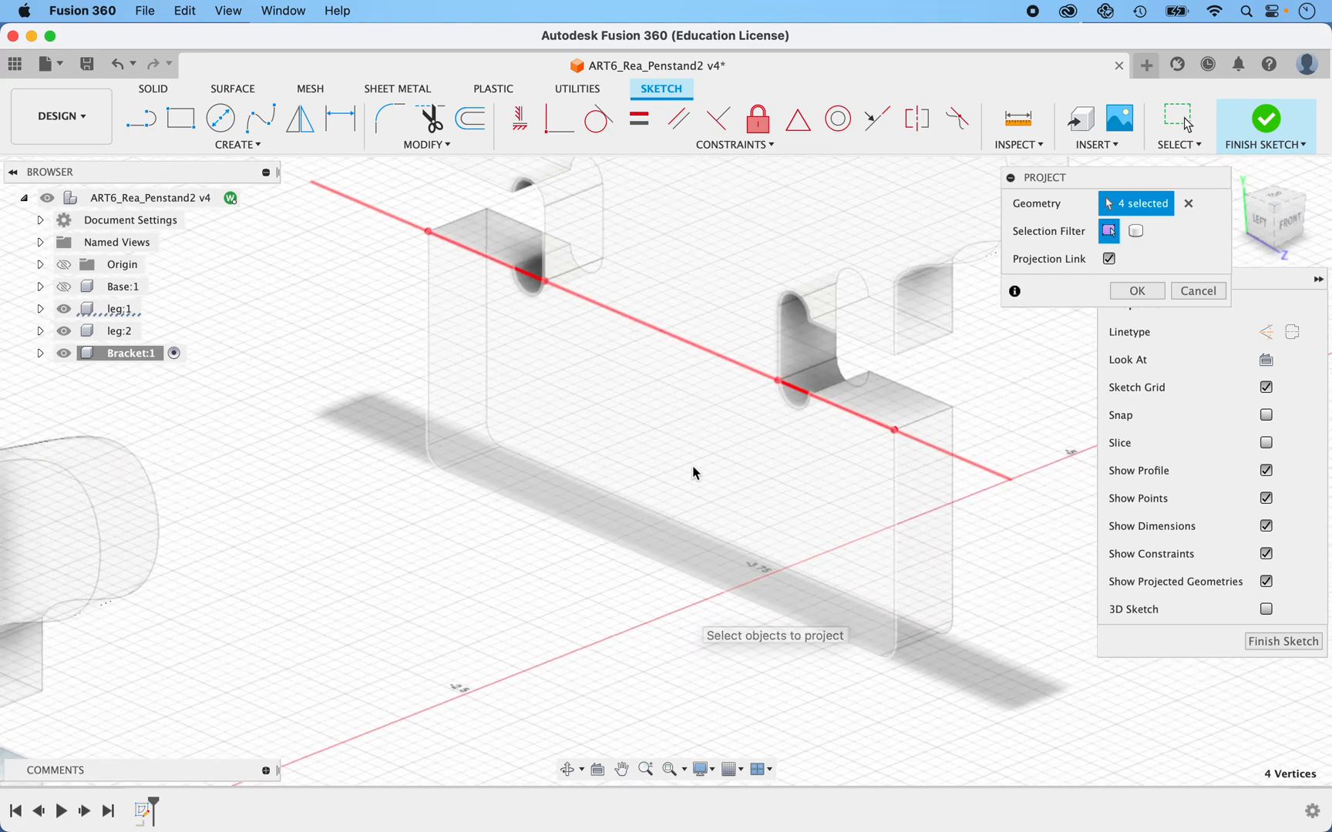
left_click(778, 381)
left_click(838, 357)
left_click(952, 407)
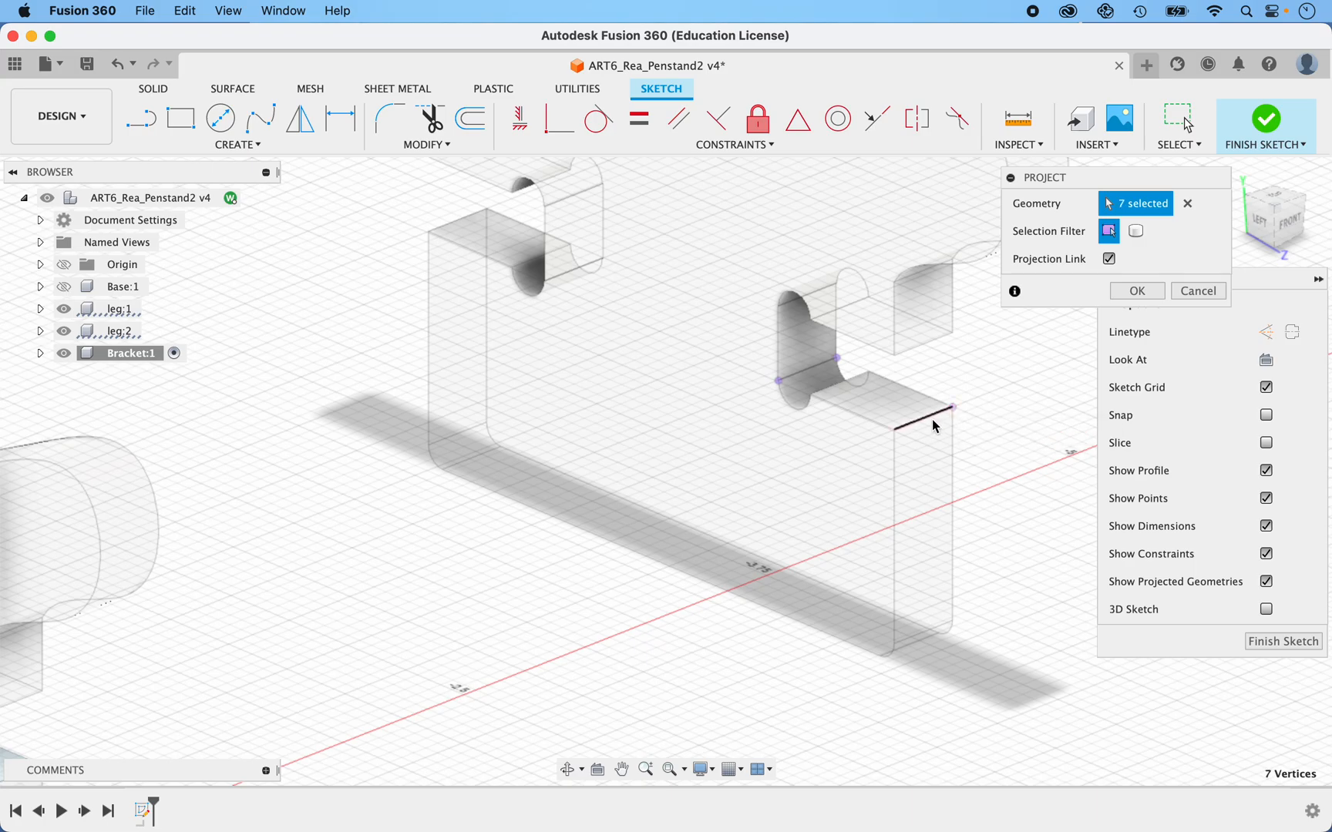
left_click(894, 432)
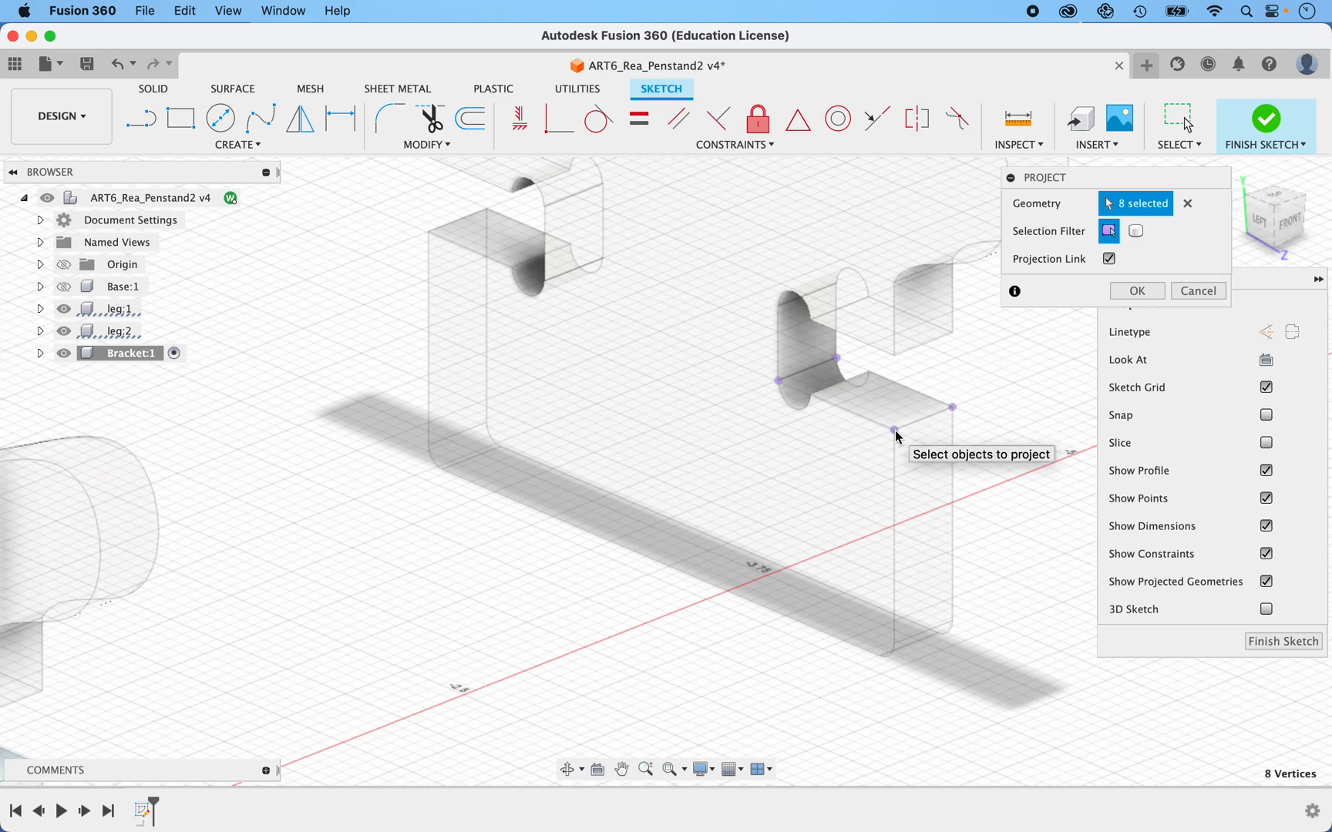
left_click(1143, 297)
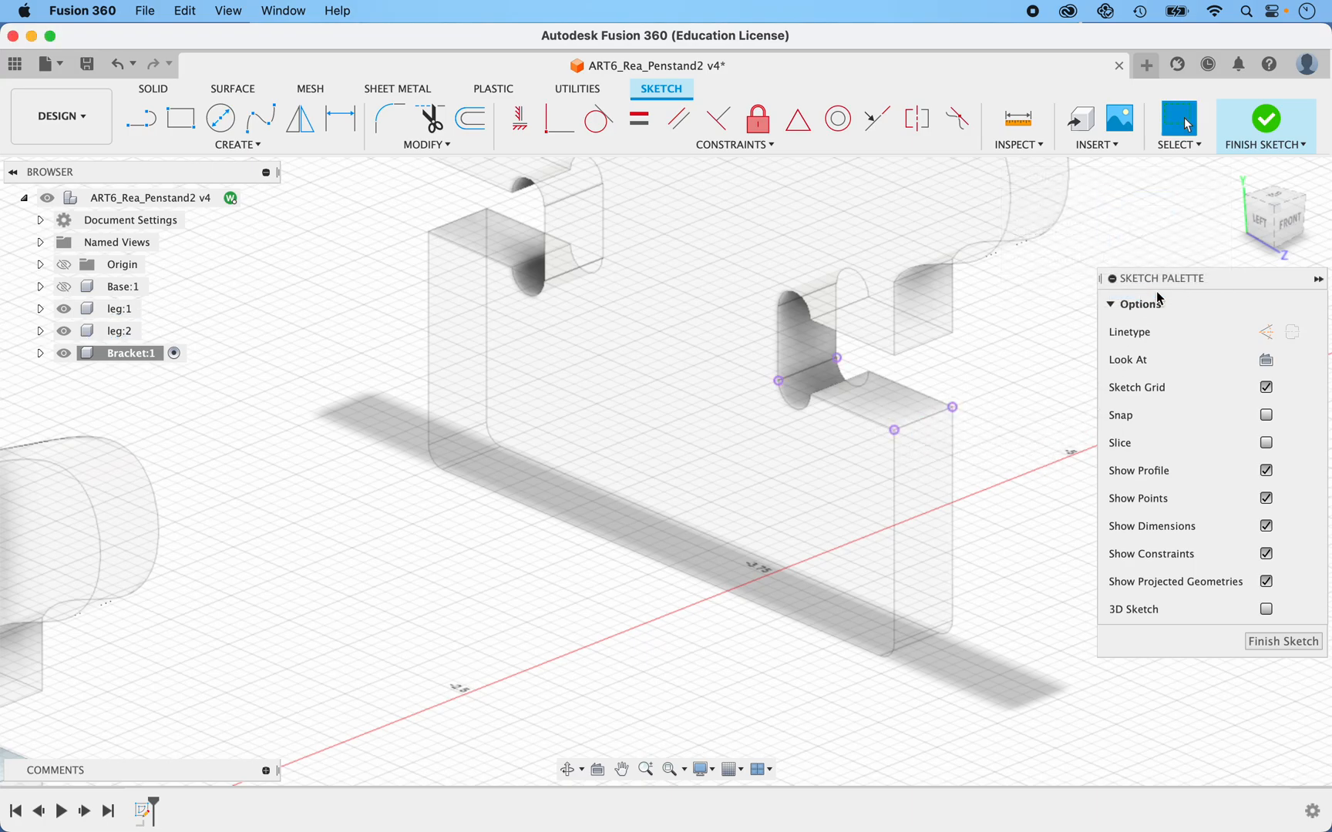
Hide the leg:1 and leg:2 components around the bracket sketch
left_click(1277, 201)
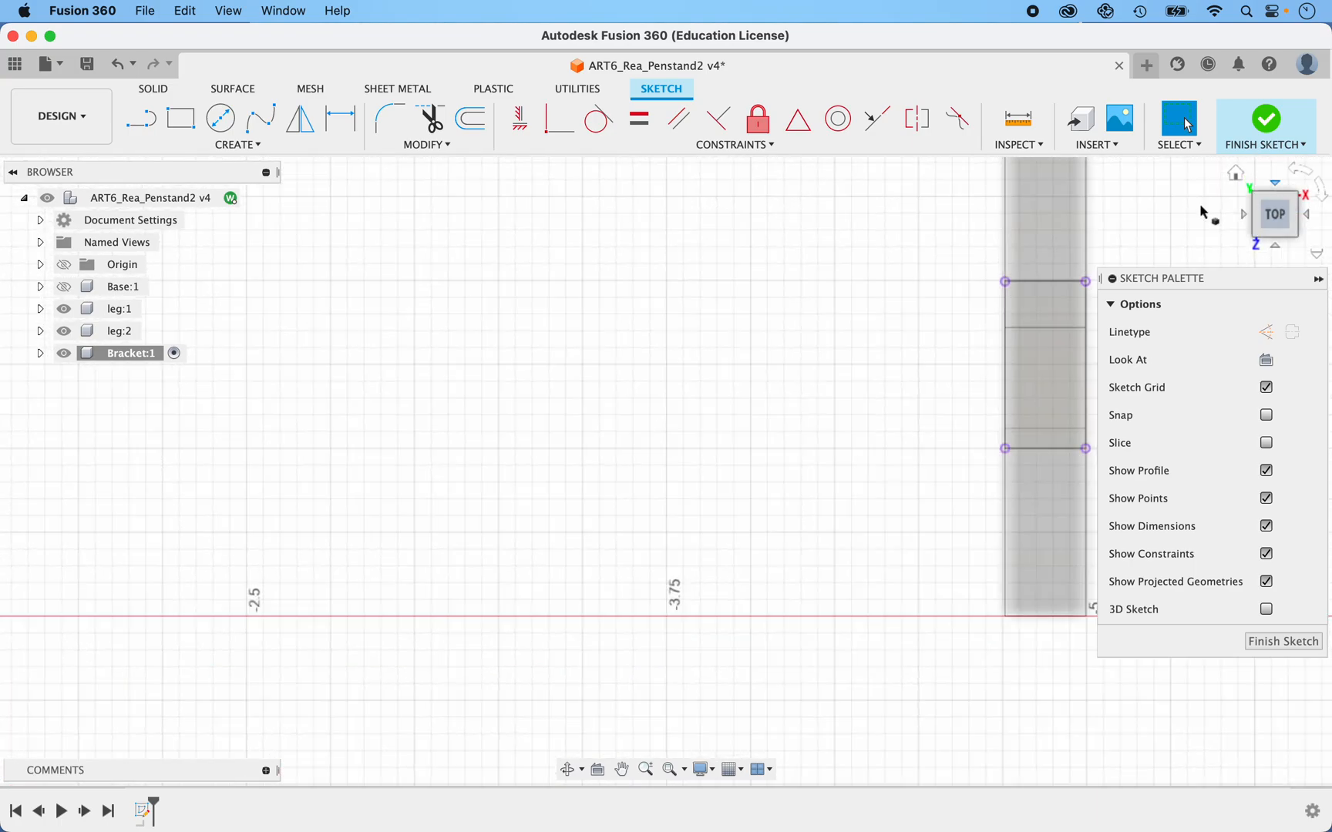
left_click(671, 770)
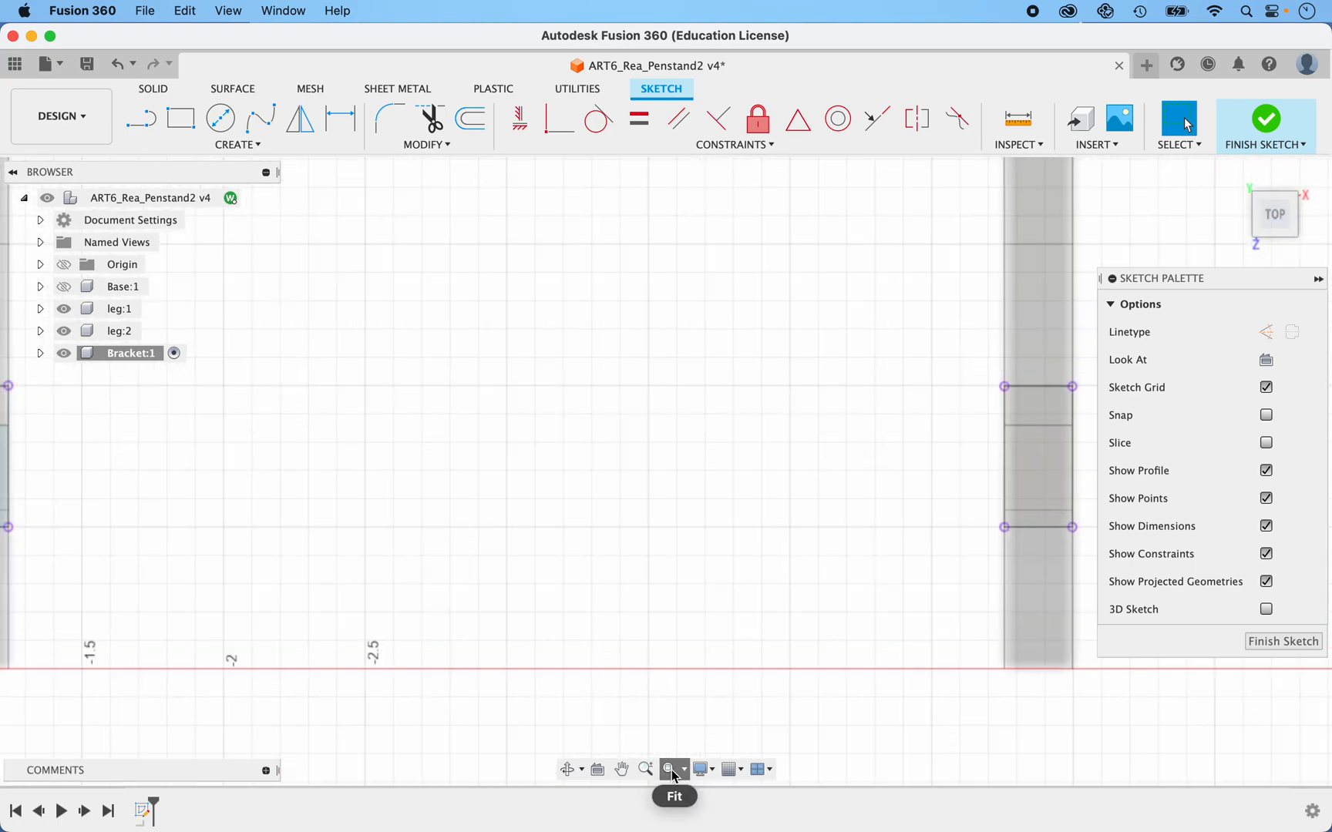
left_click(64, 308)
left_click(64, 331)
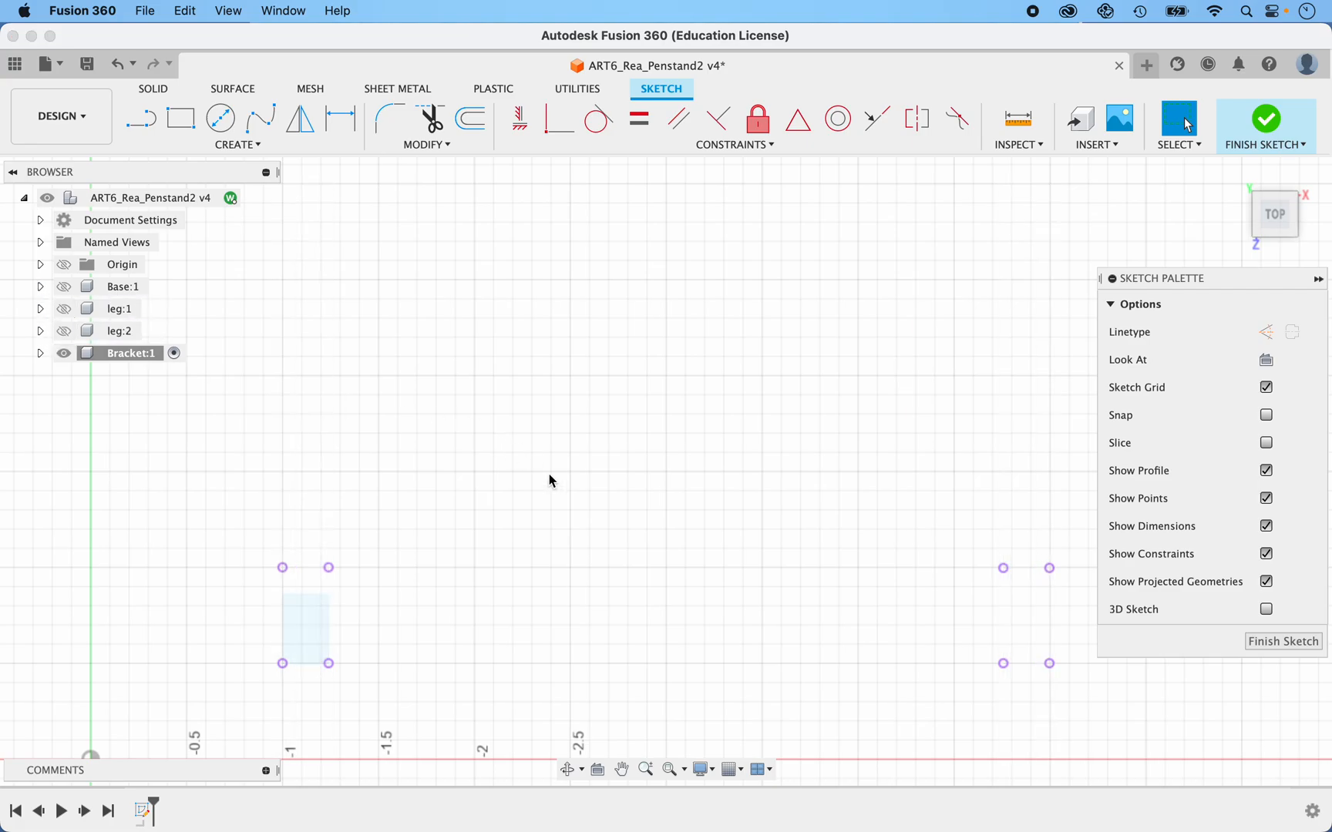
scroll(612, 514, "down", 3)
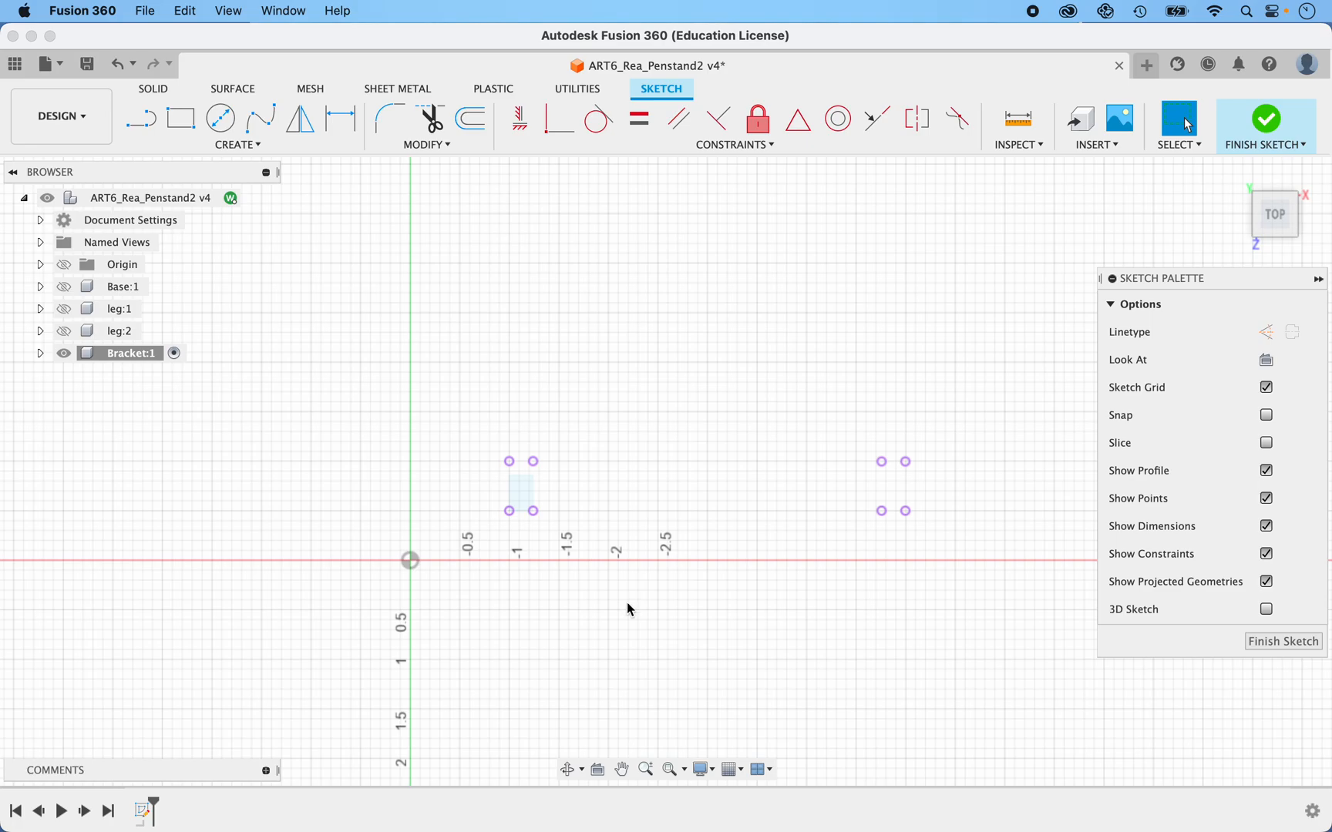
Sketch a two-point rectangle 5 in wide and 1 in high just above the projected points
left_click(182, 121)
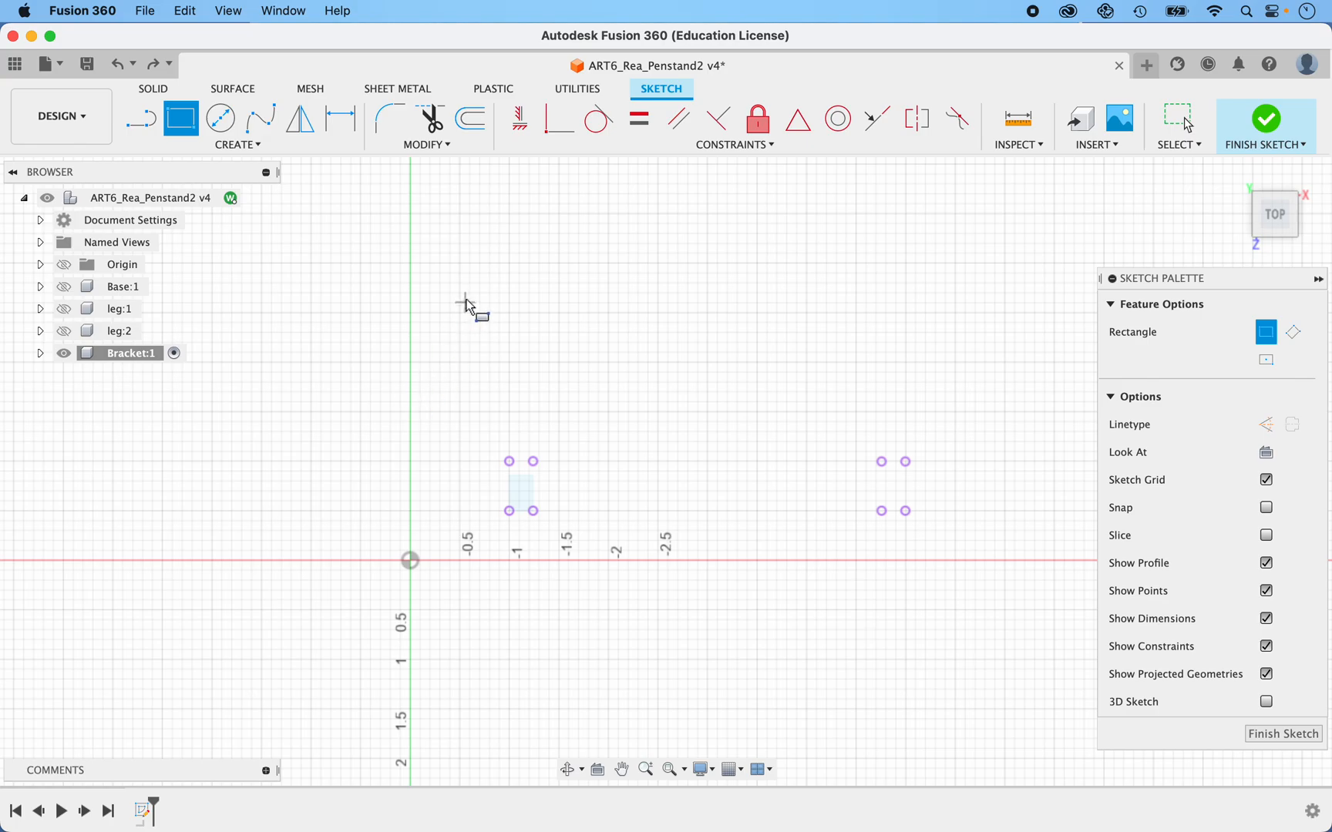
left_click_drag(429, 354, 968, 557)
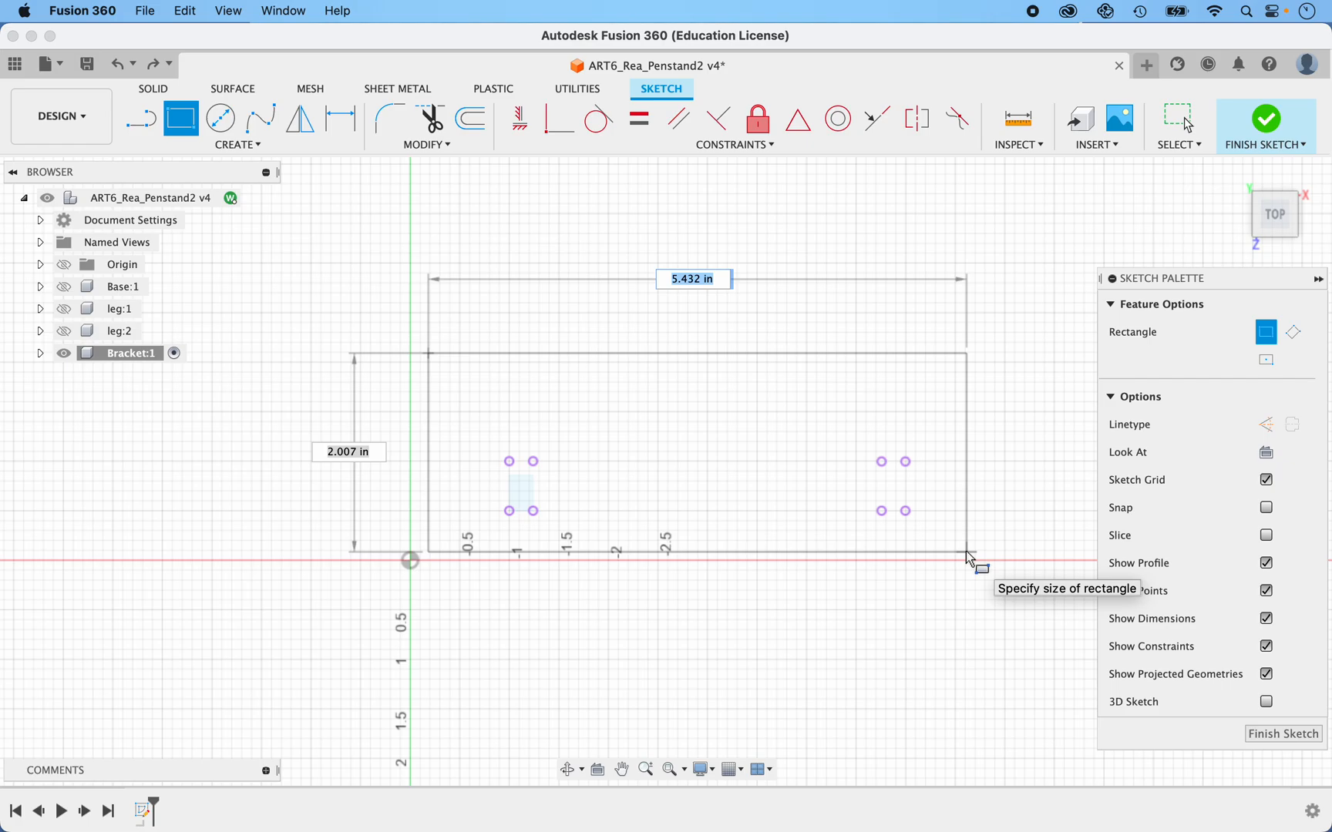
type("5")
key("Tab")
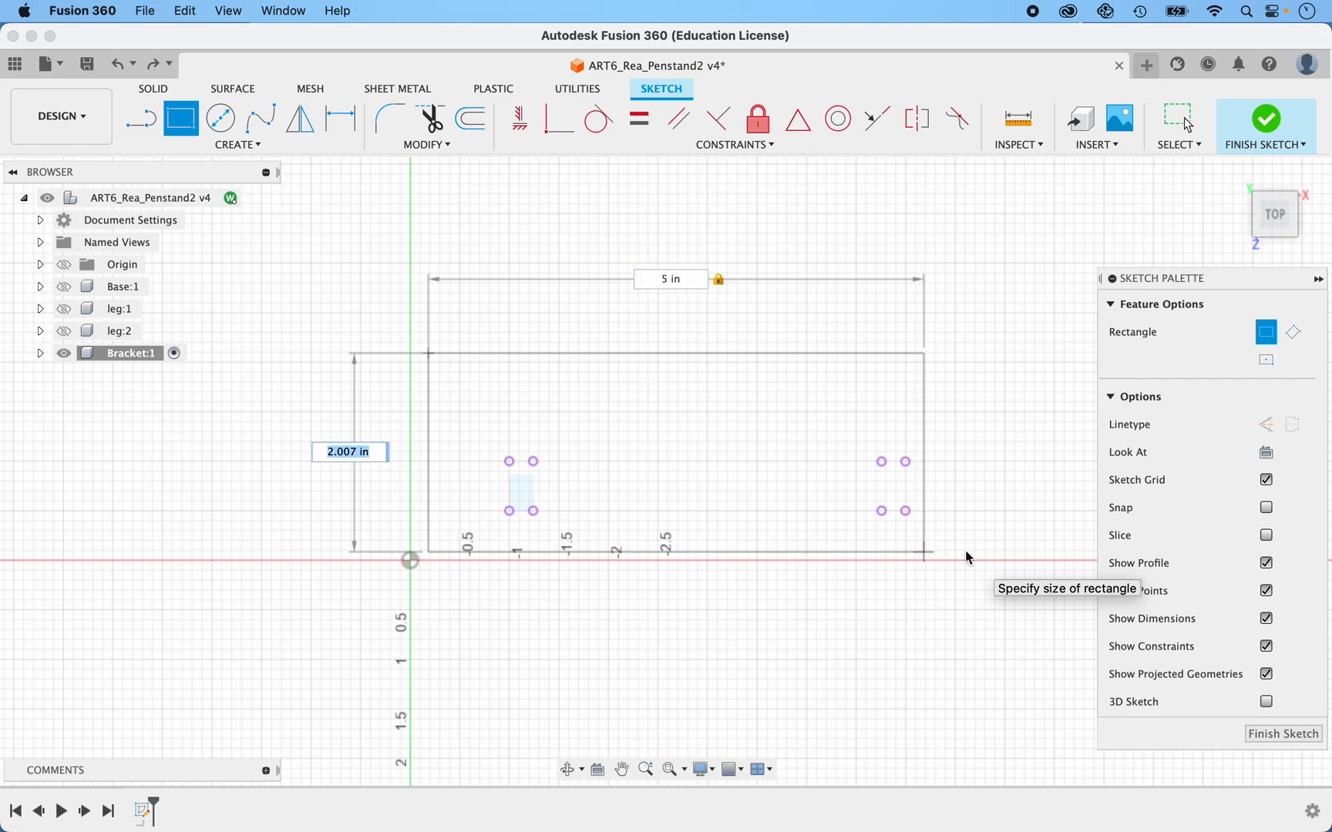
type("1")
key("Tab")
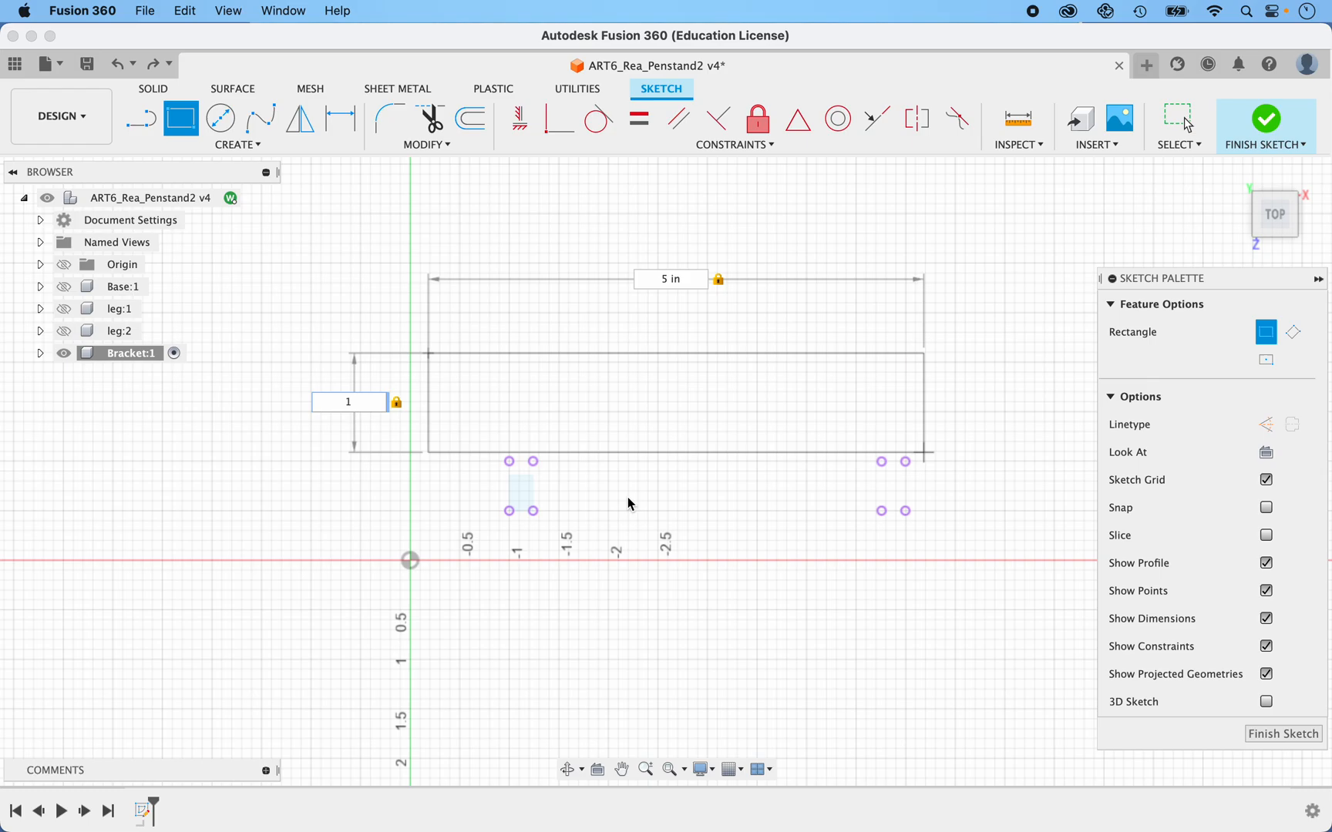
key("Return")
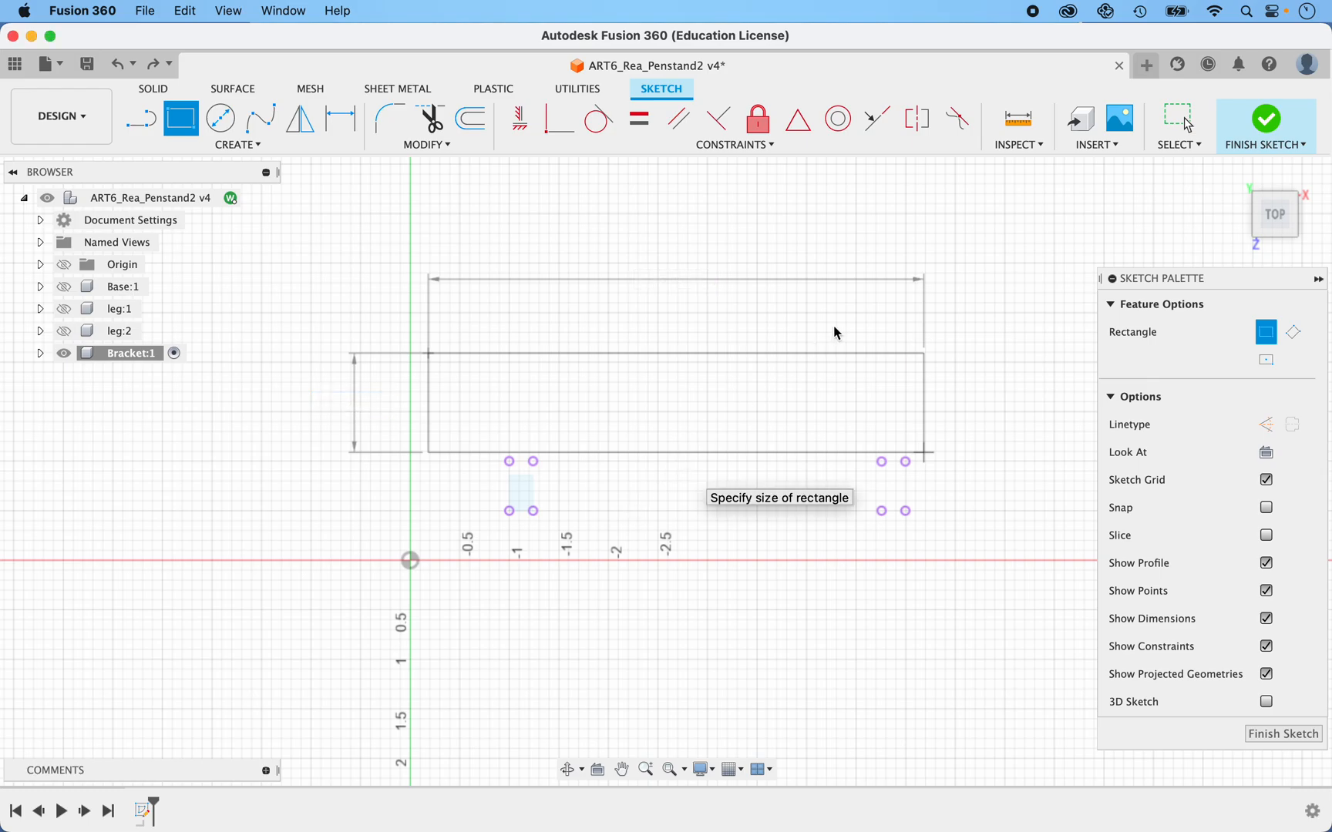
key("Escape")
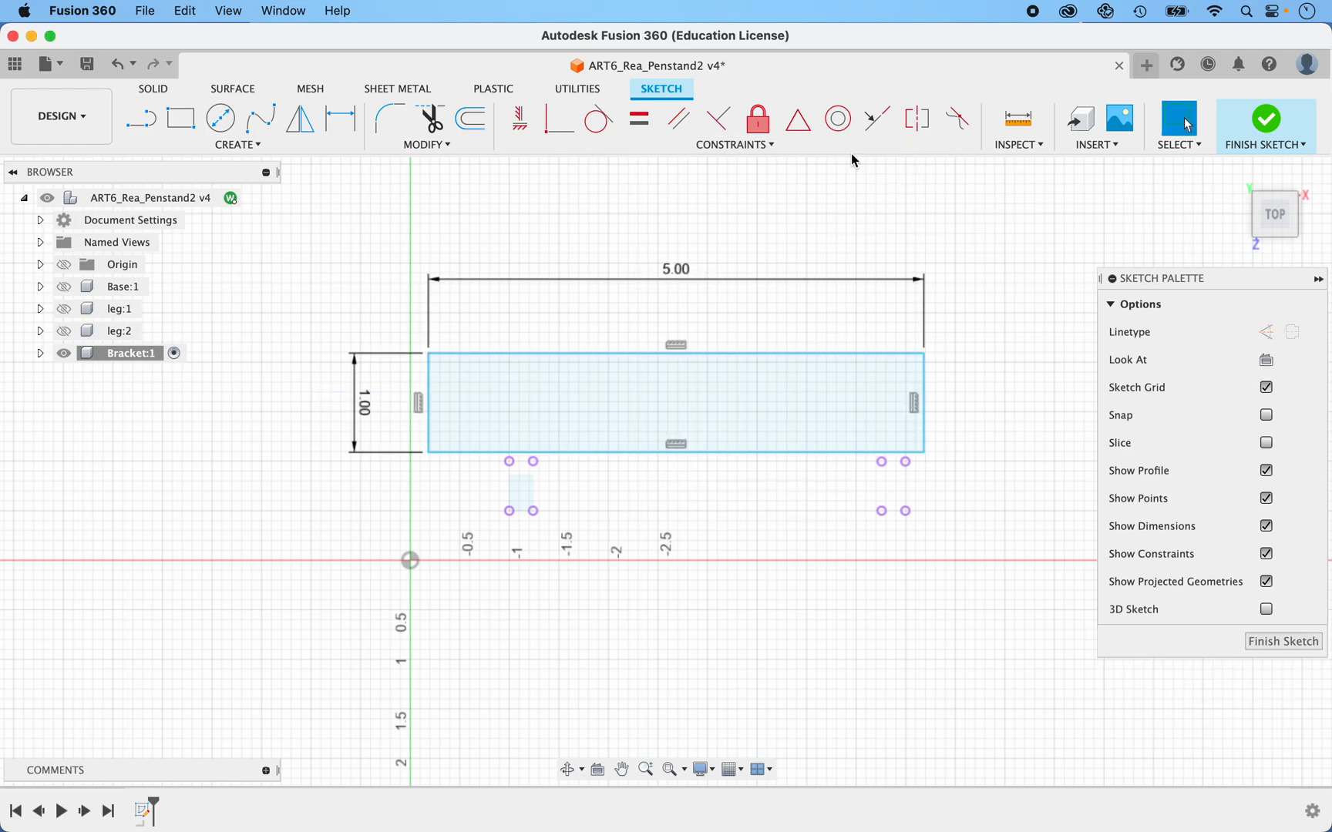
Apply a Collinear constraint between the rectangle's lower edge and the projected geometry through the lower slot points
left_click(873, 120)
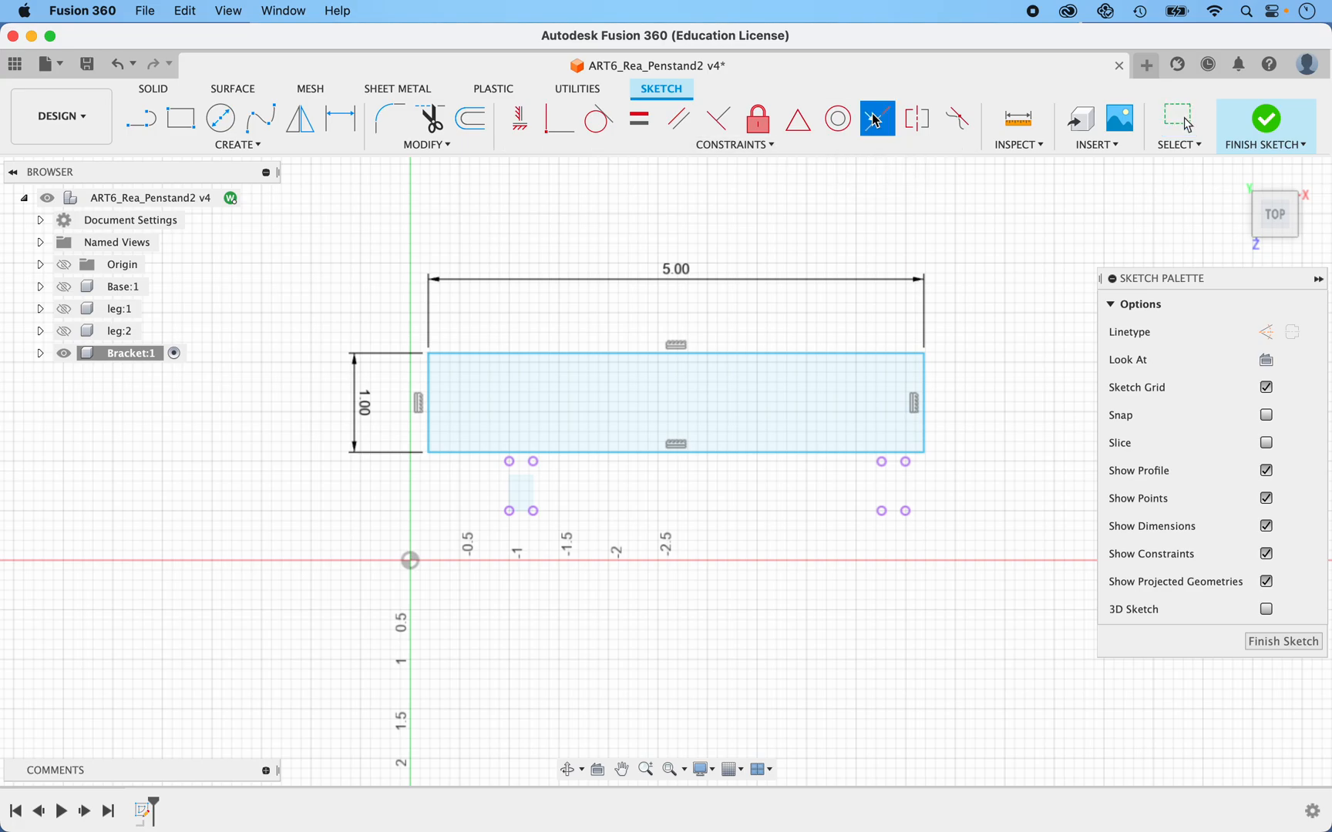
left_click(616, 455)
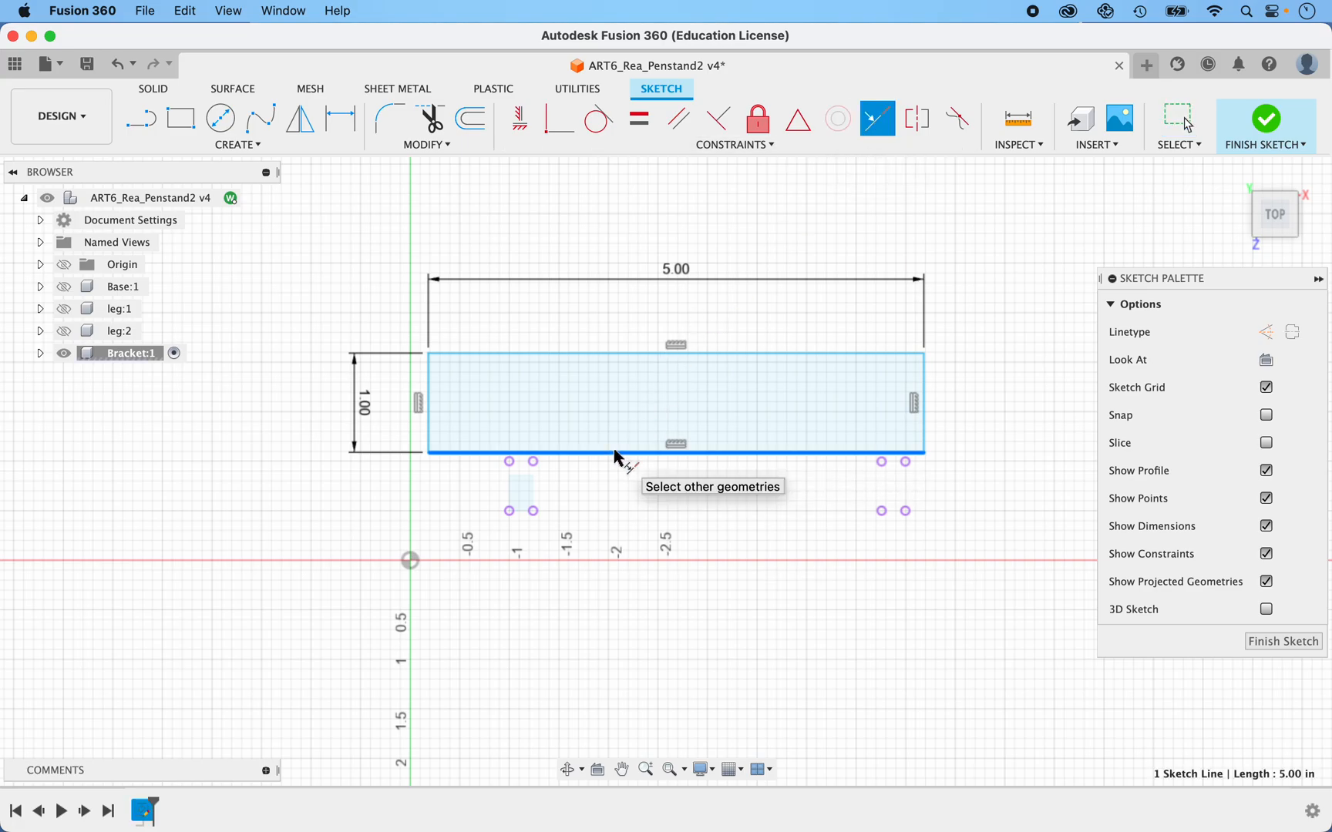
left_click(524, 507)
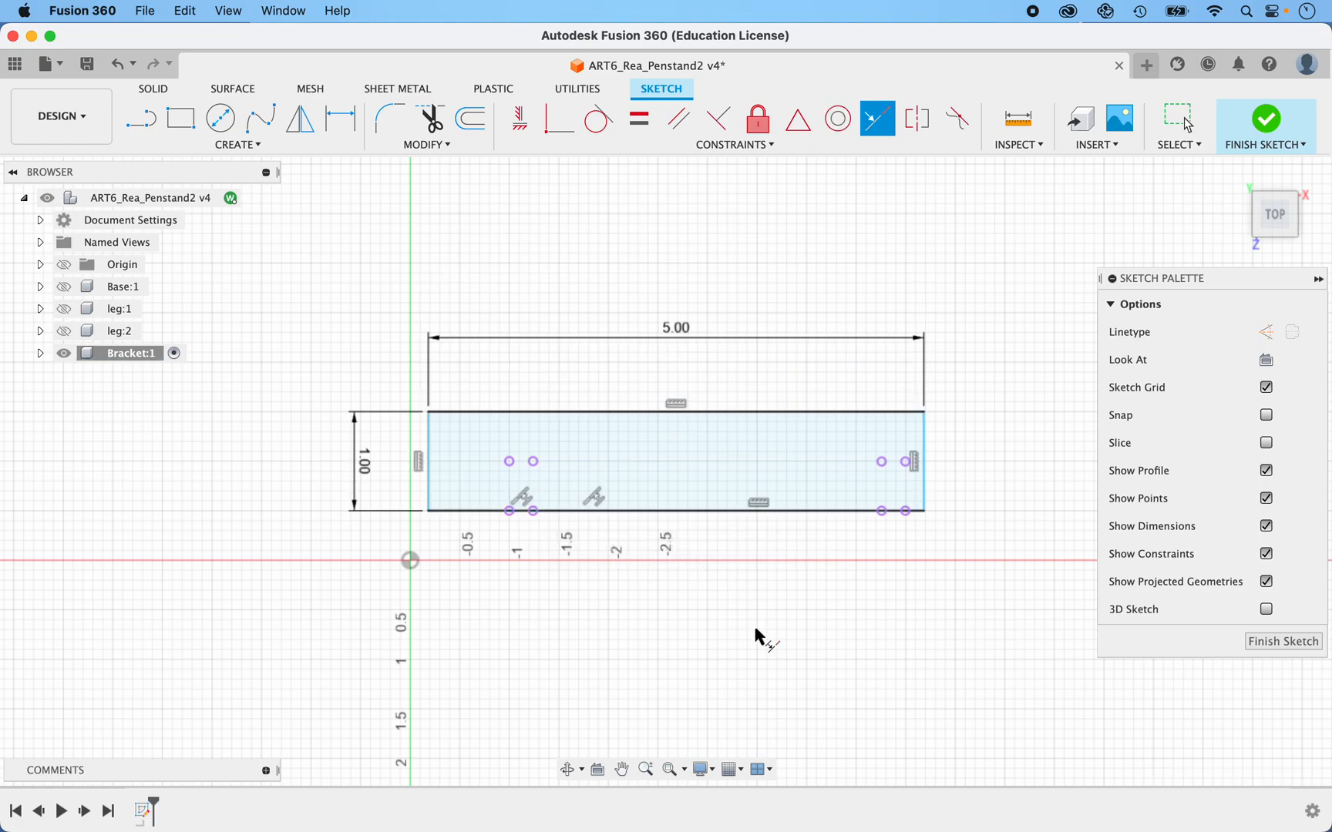
key("Escape")
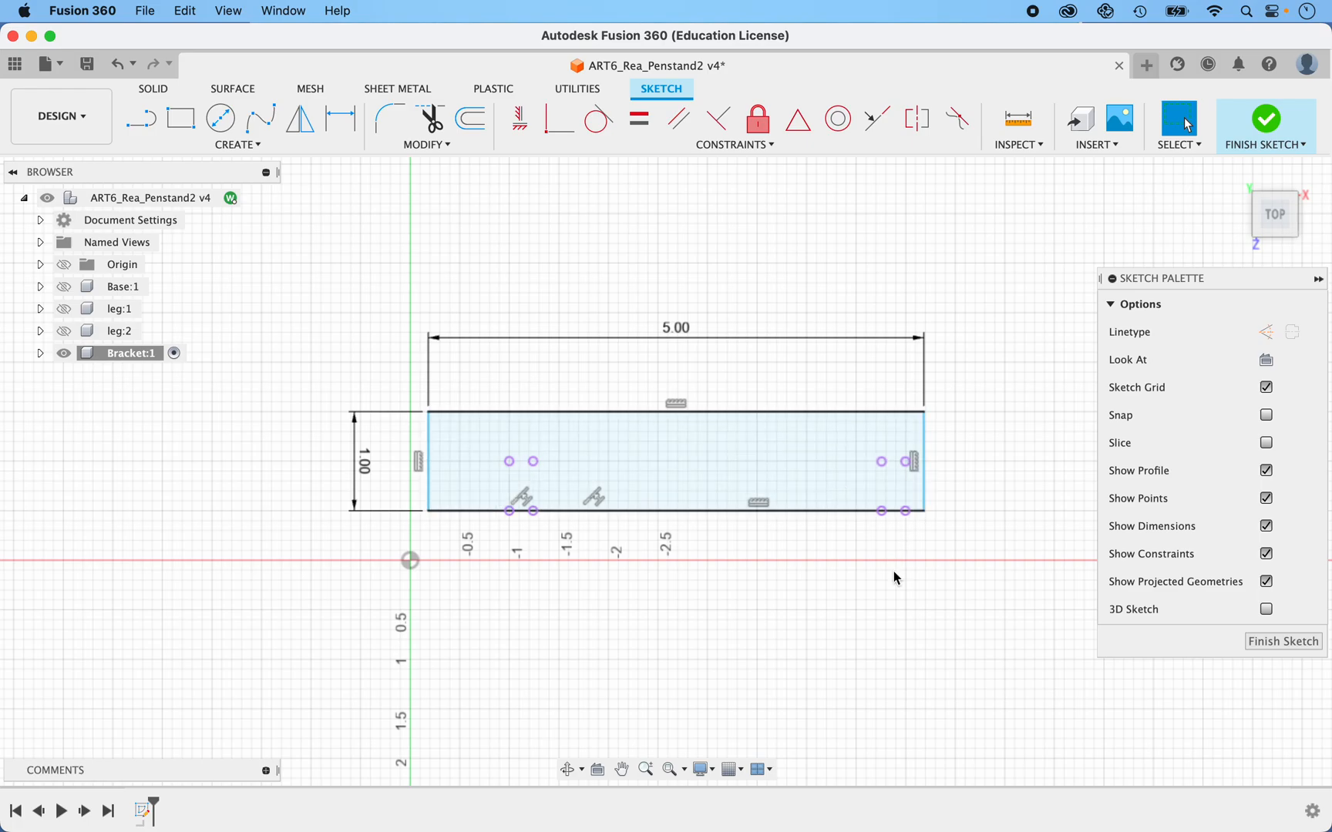
Dimension the rectangle's left edge 0.5 in from the upper outer projected point of the left slot
key("d")
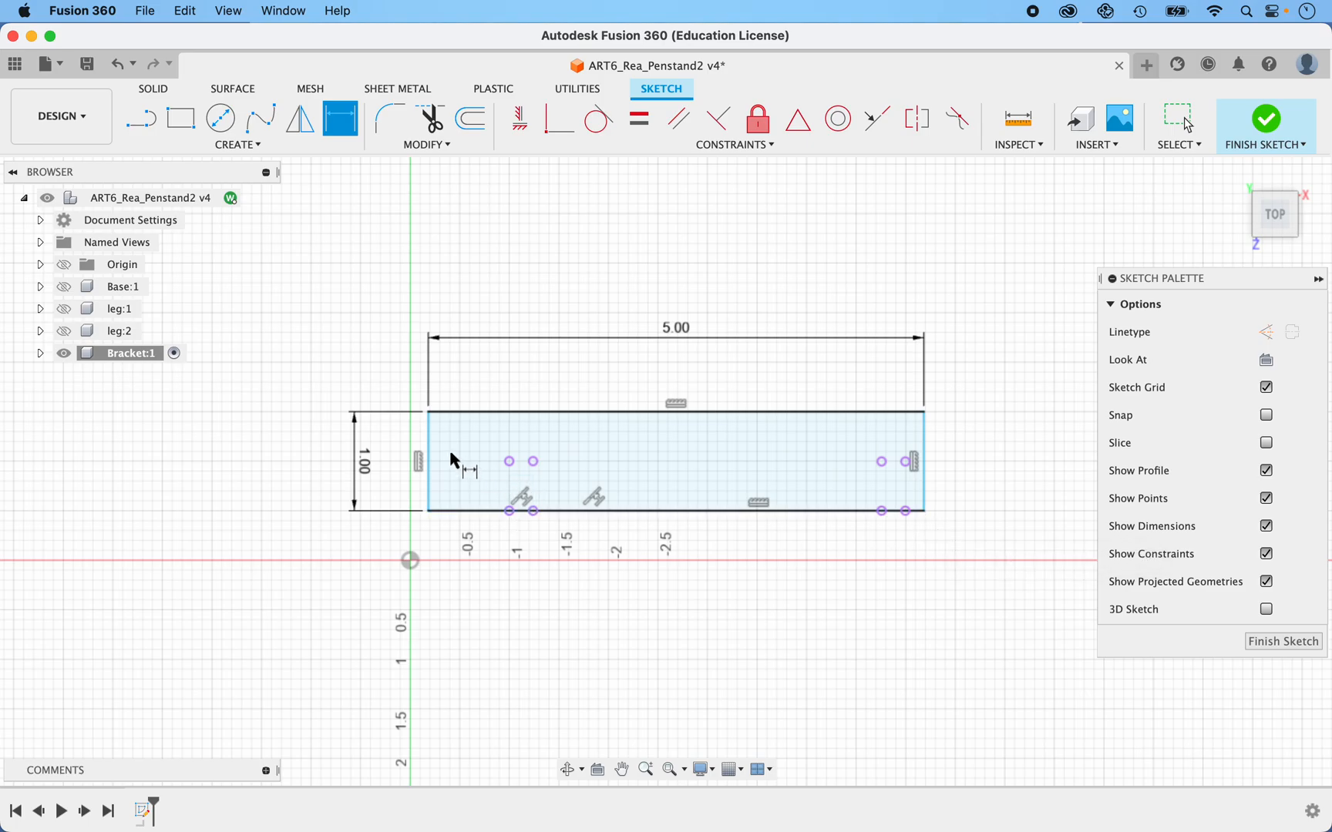
left_click(429, 454)
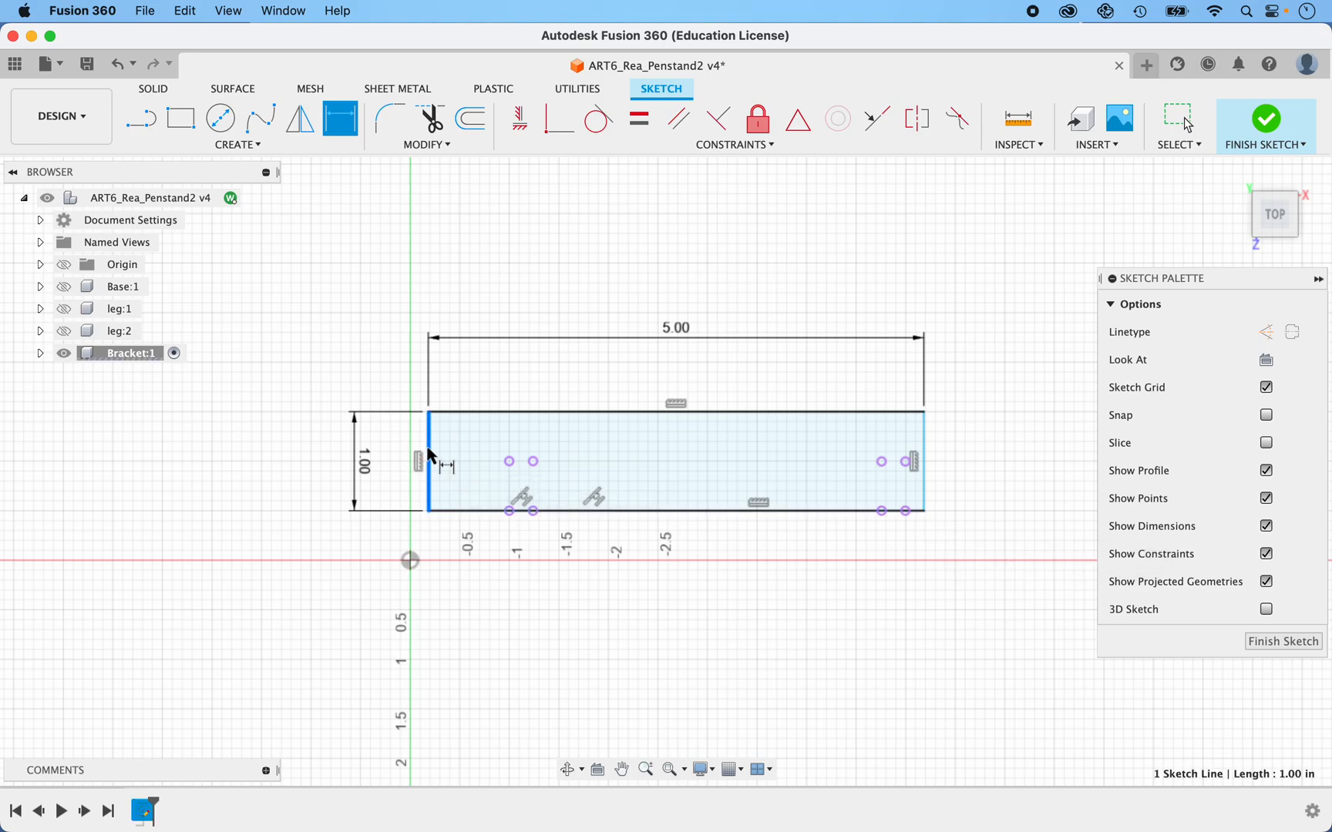
left_click(509, 461)
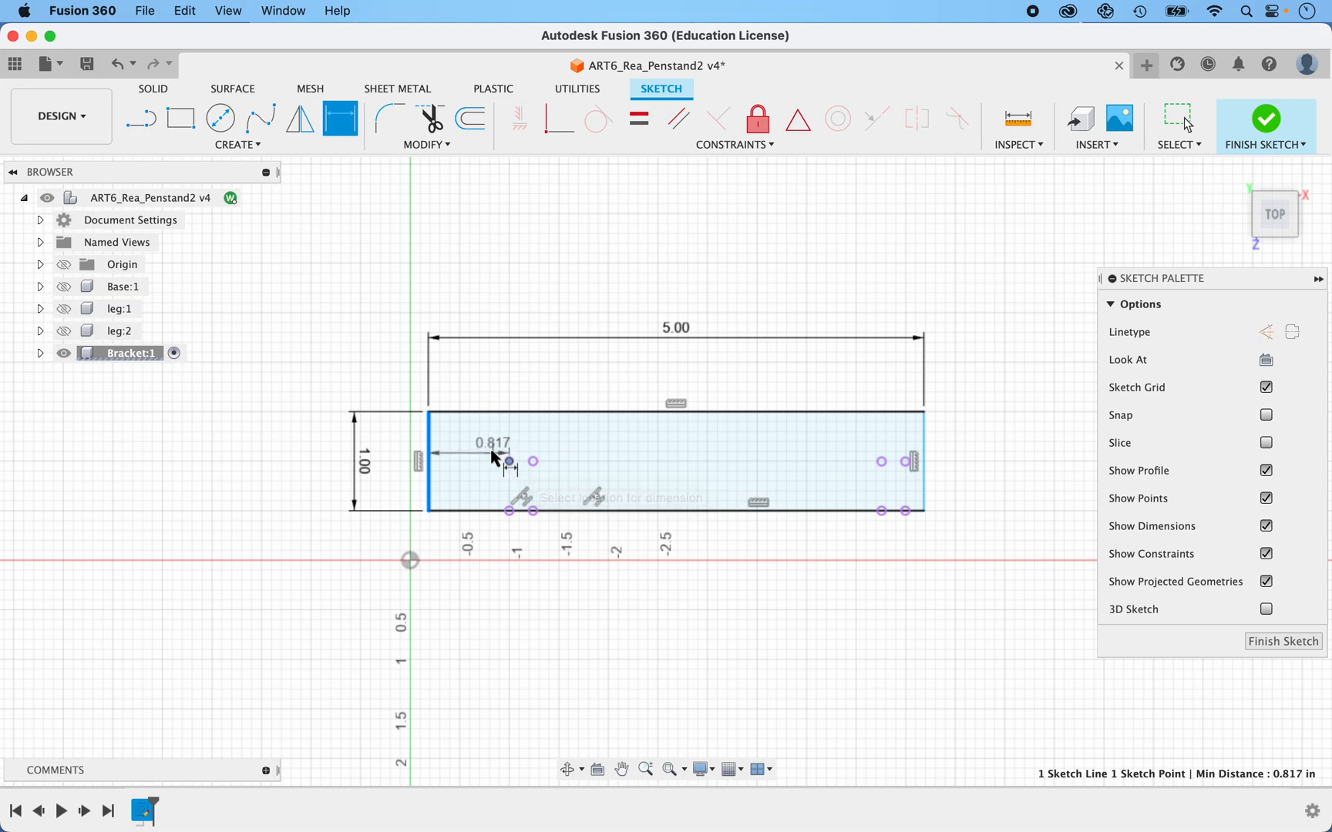
left_click(490, 455)
type(".5")
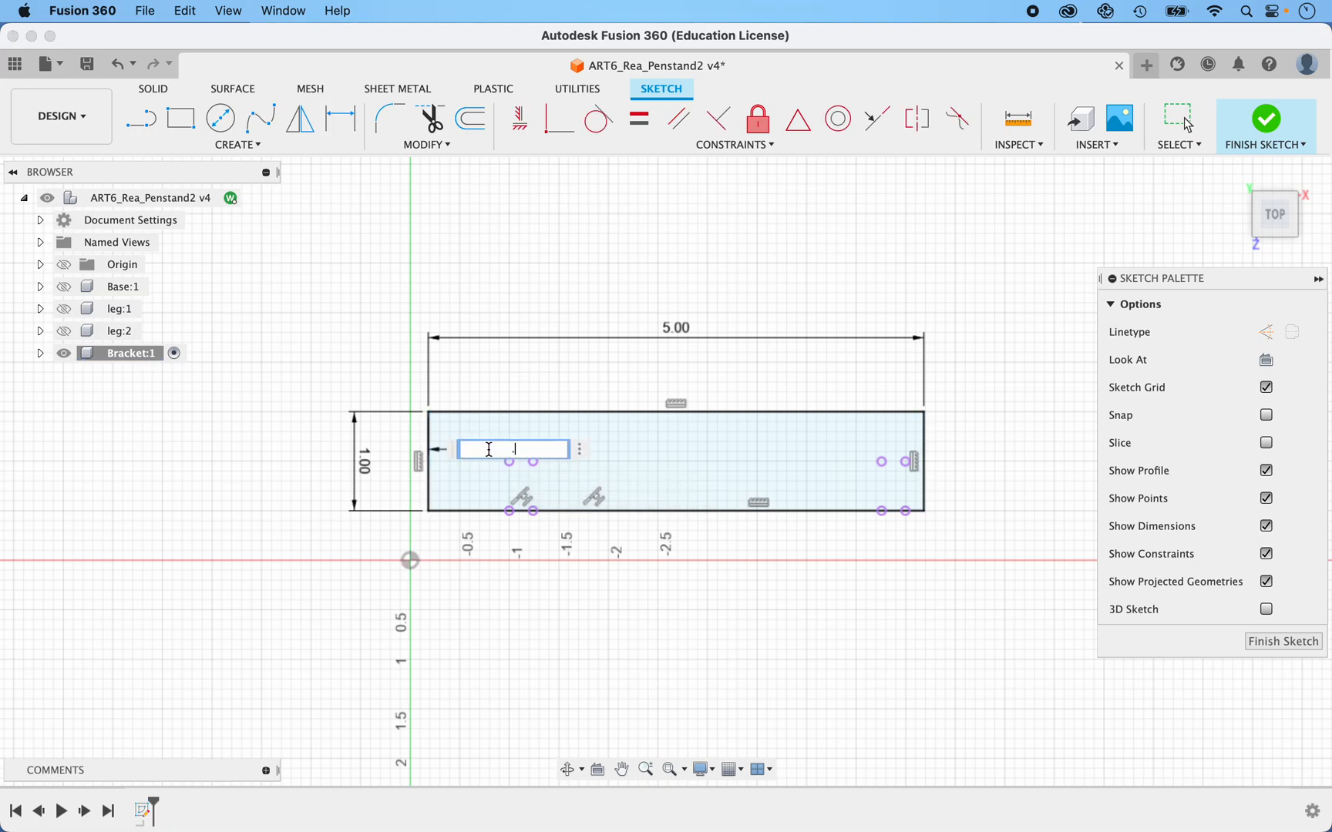
key("Return")
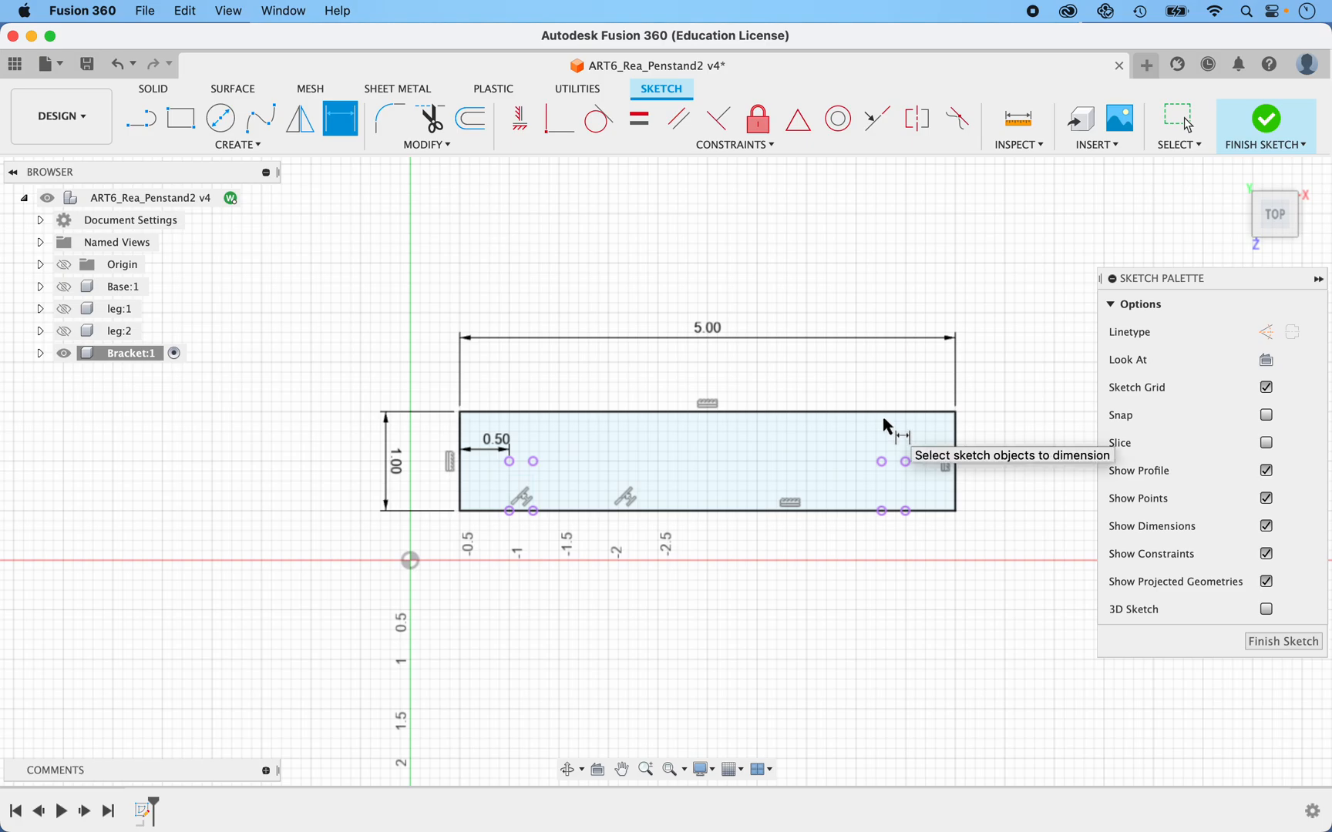
Draw a three-line slot about 0.54 in wide at the rectangle's left end, from the upper outer projected point up to the upper edge
key("l")
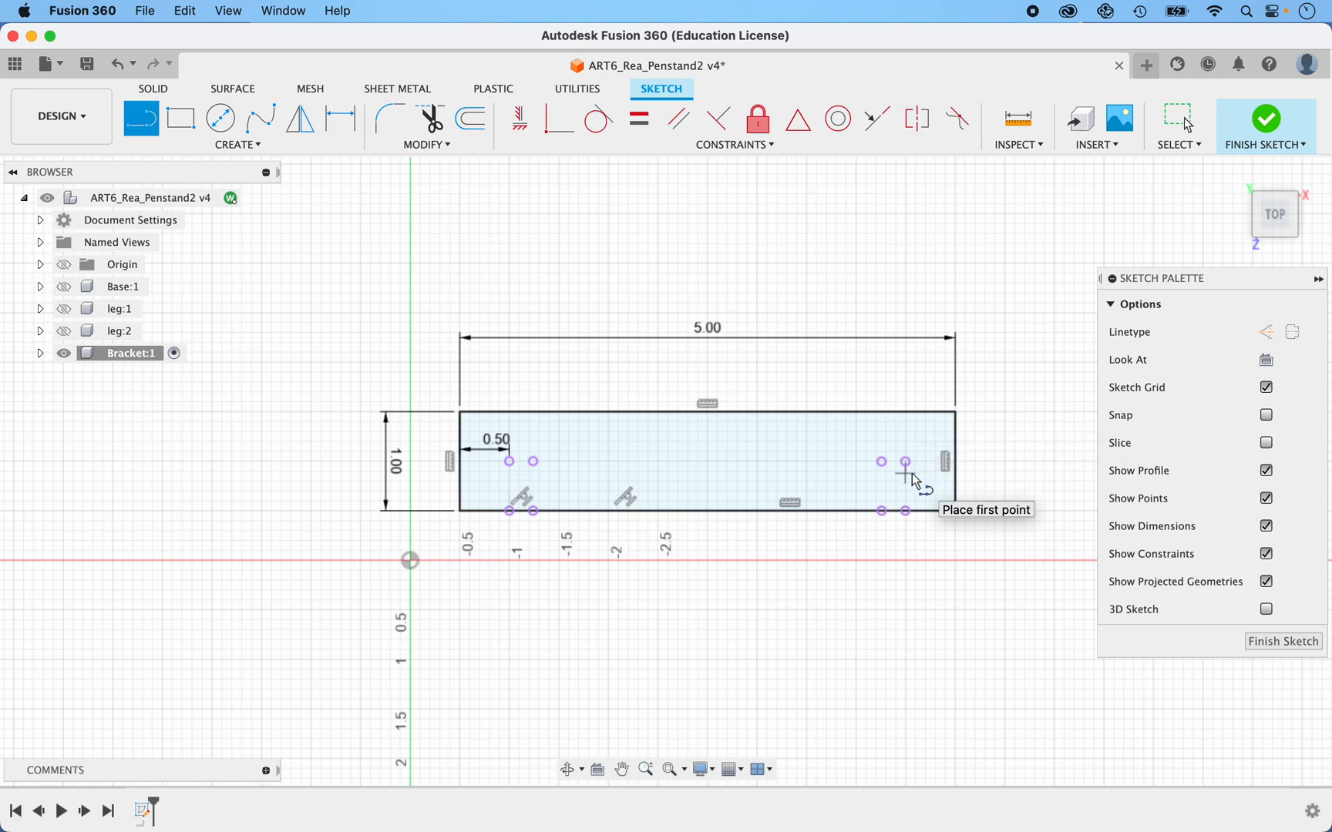
left_click(510, 462)
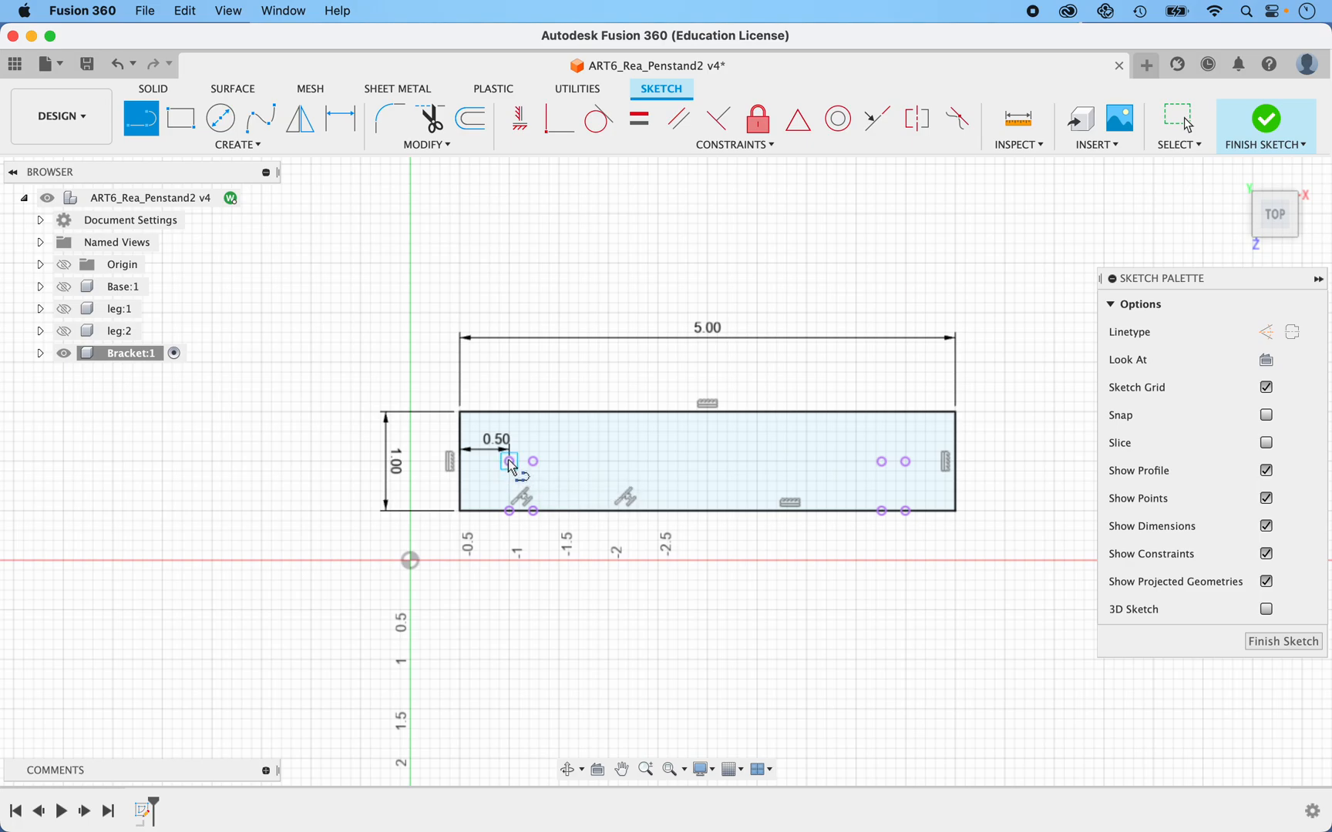
double_click(509, 413)
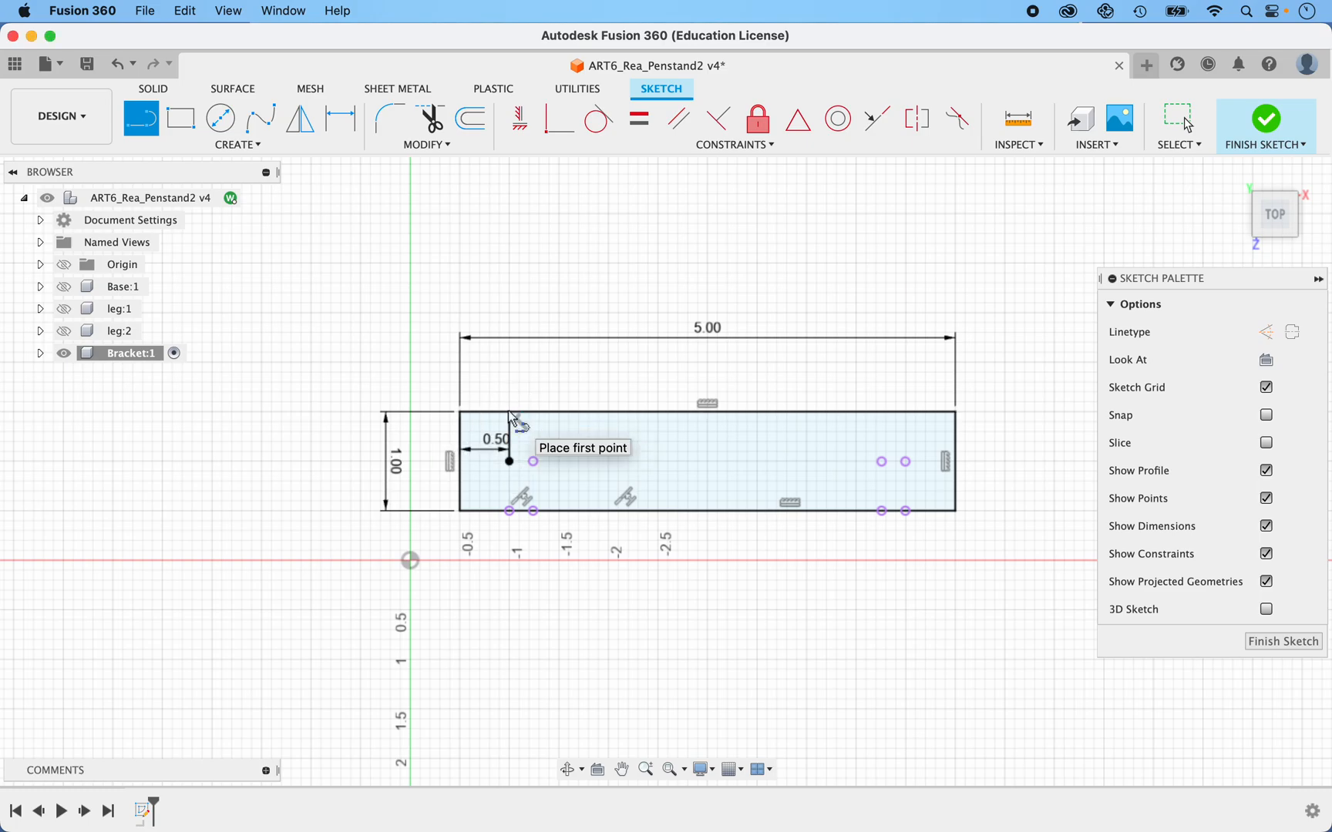
left_click(509, 461)
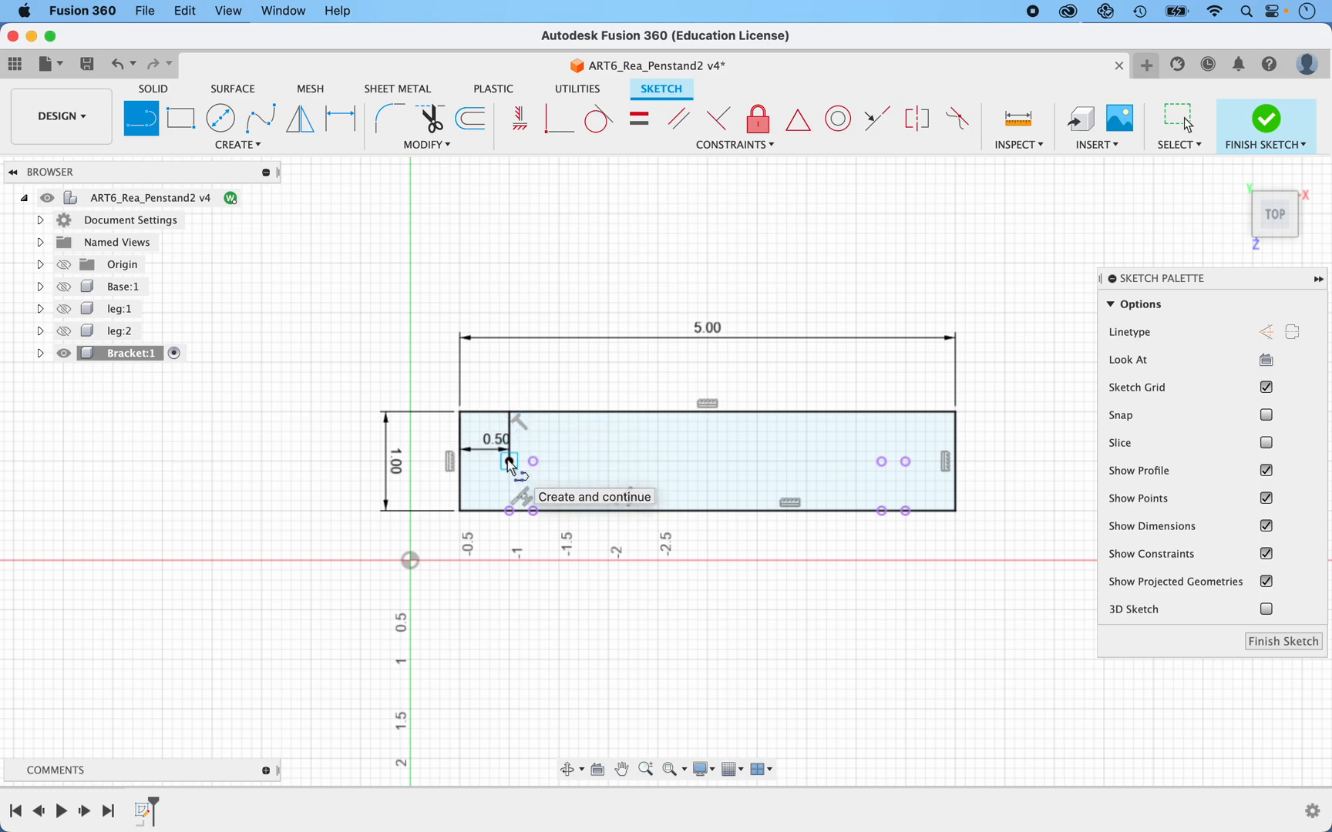
left_click(562, 463)
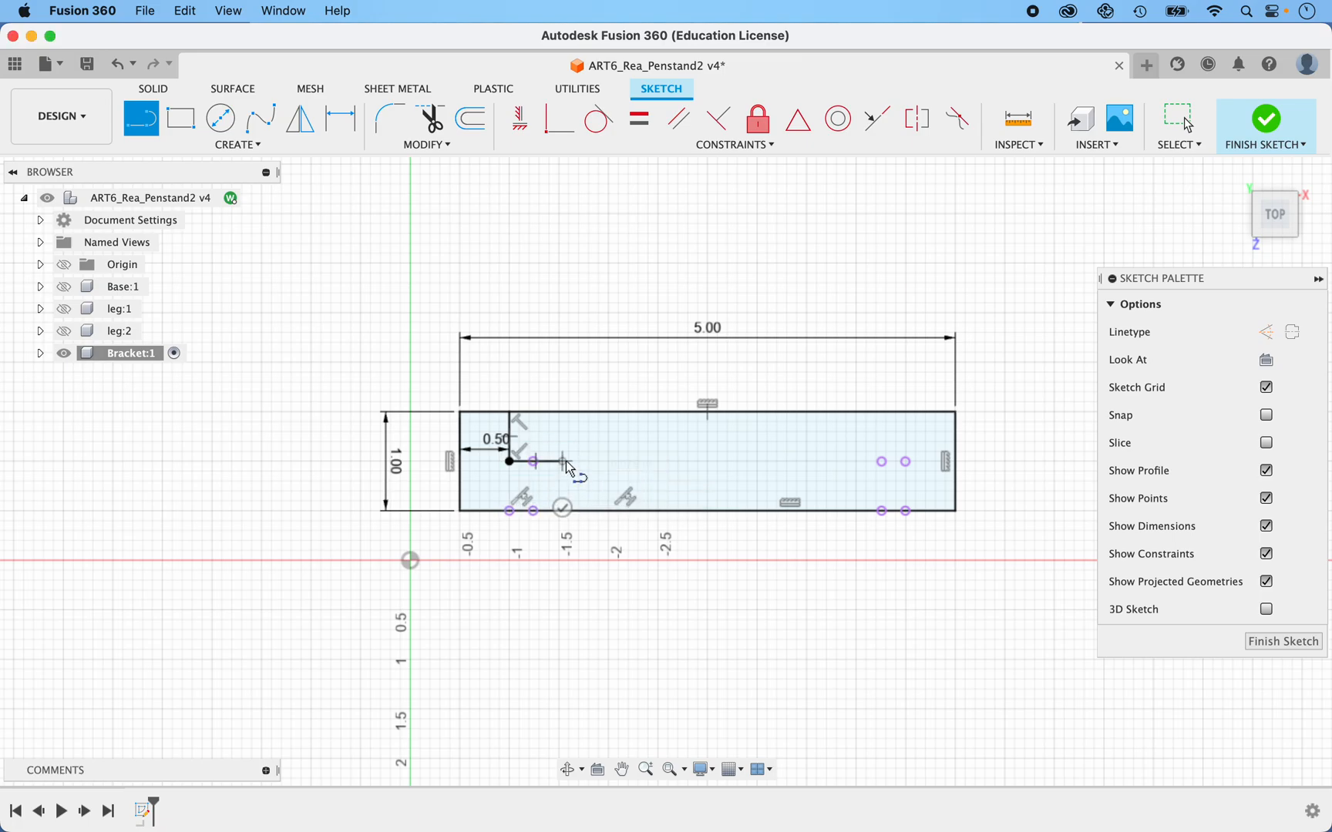
left_click(563, 413)
Dimension the left slot's bottom line with the expression tmax plus the suggested parameter starting with c
scroll(563, 416, "up", 5)
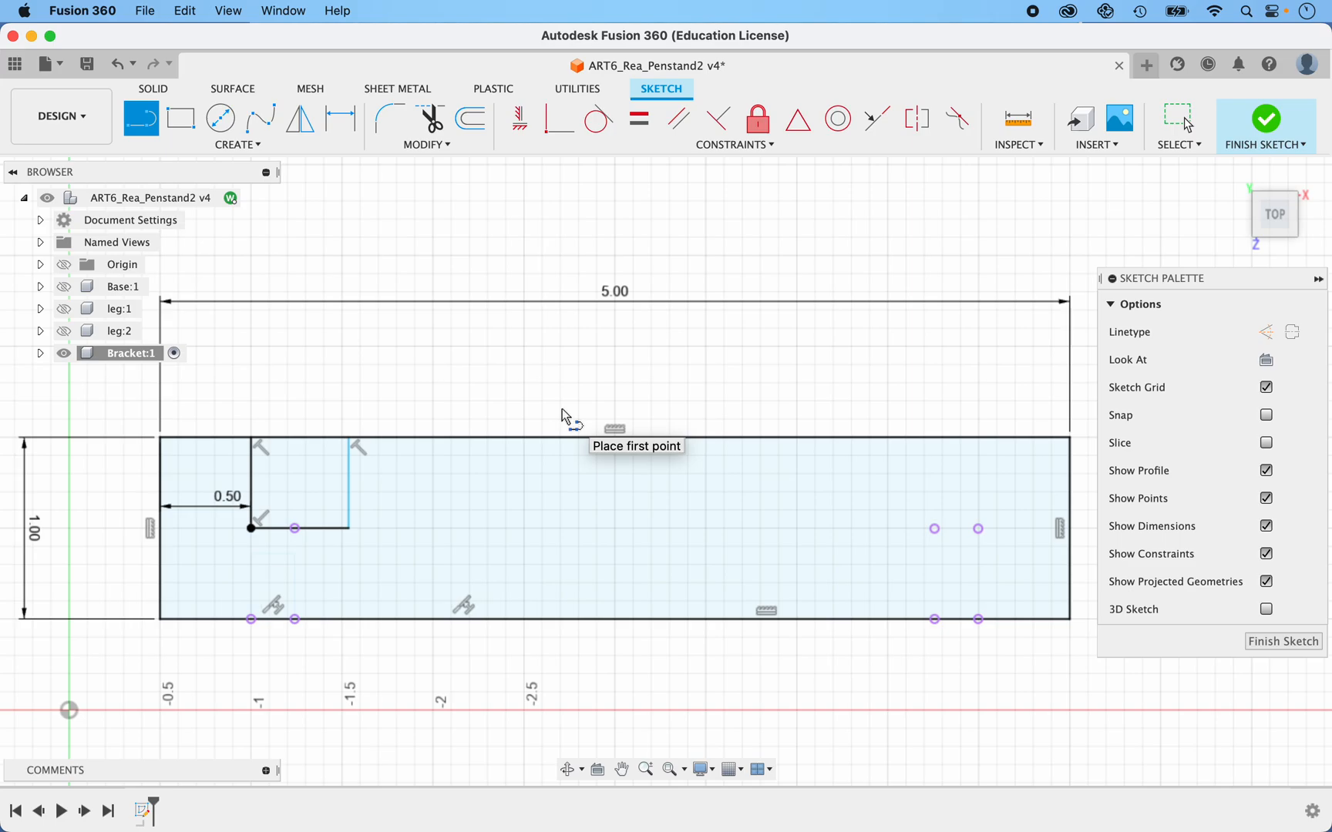
key("d")
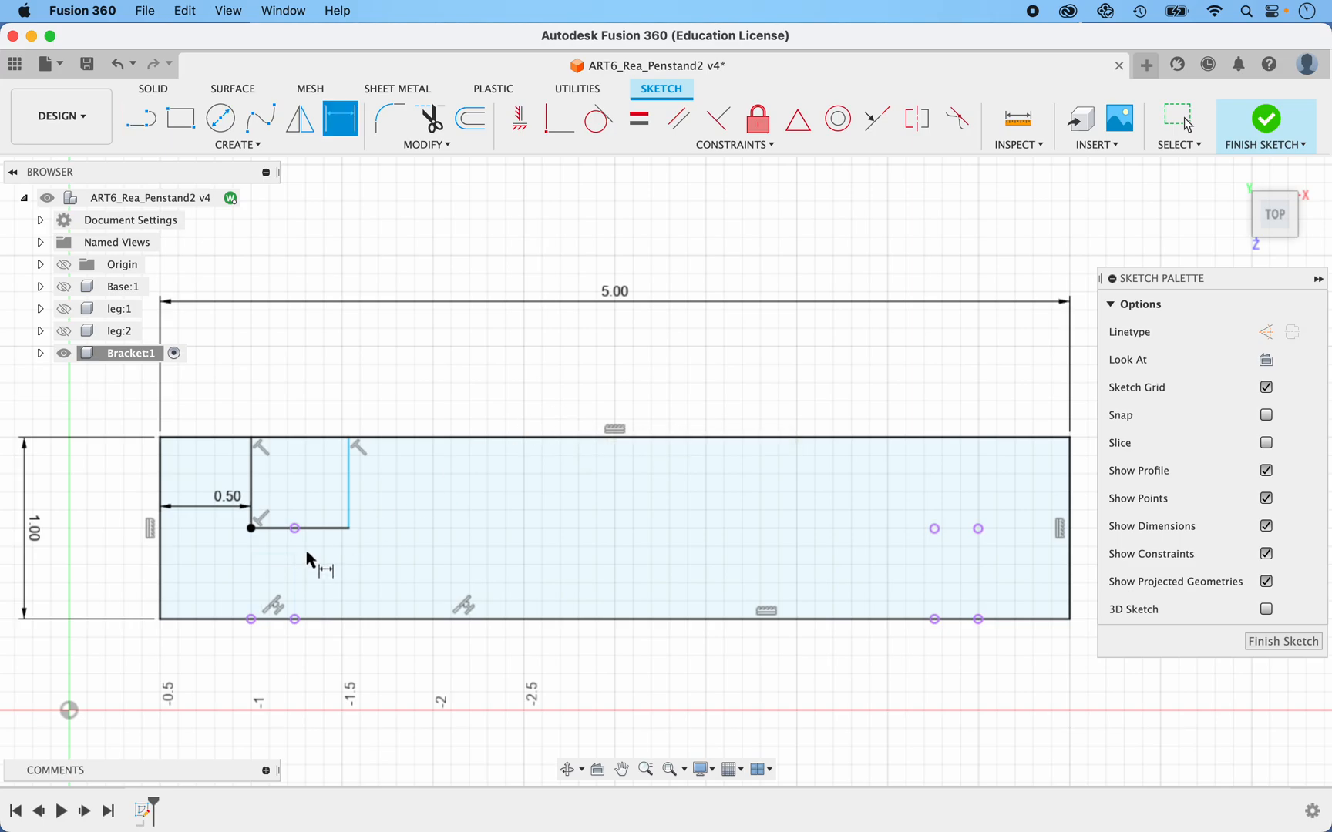
left_click(323, 530)
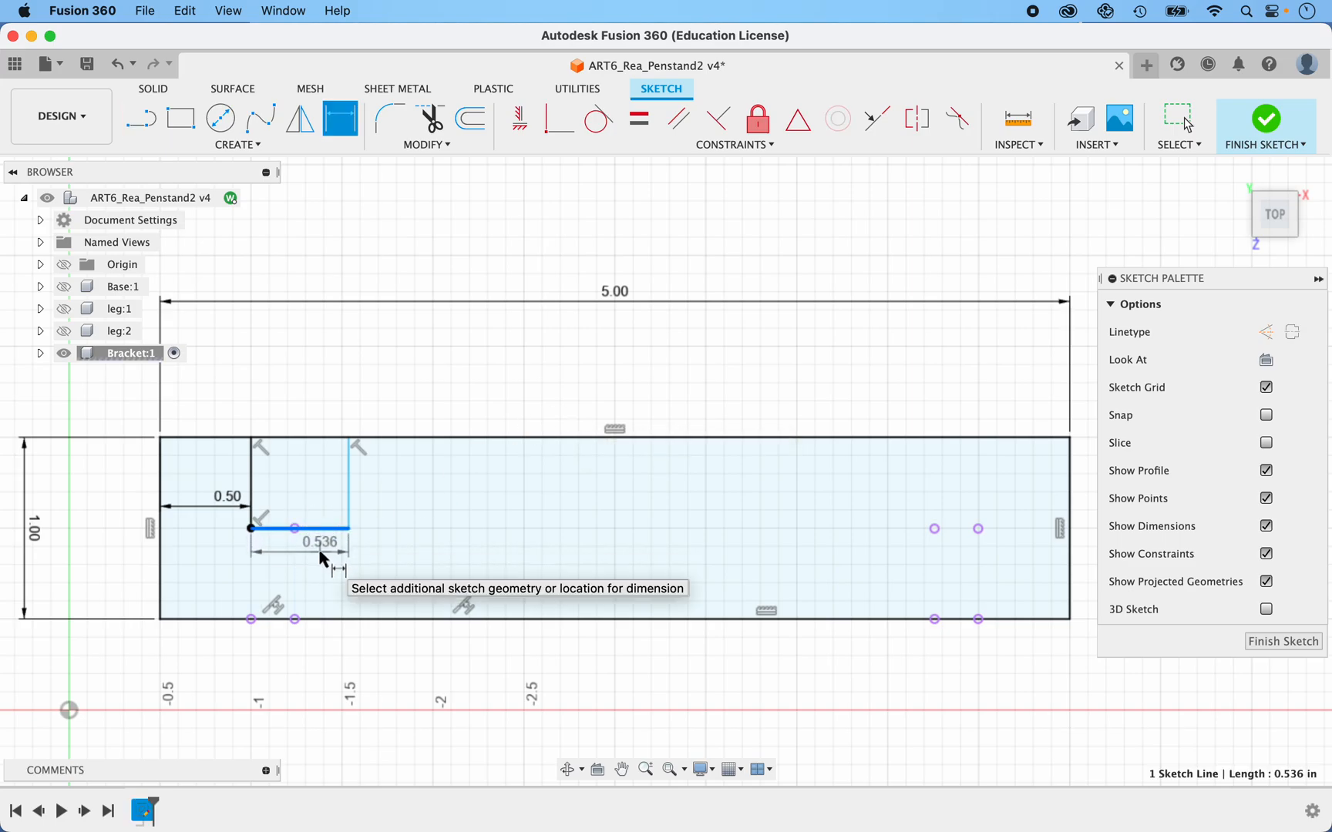
left_click(320, 551)
type("t")
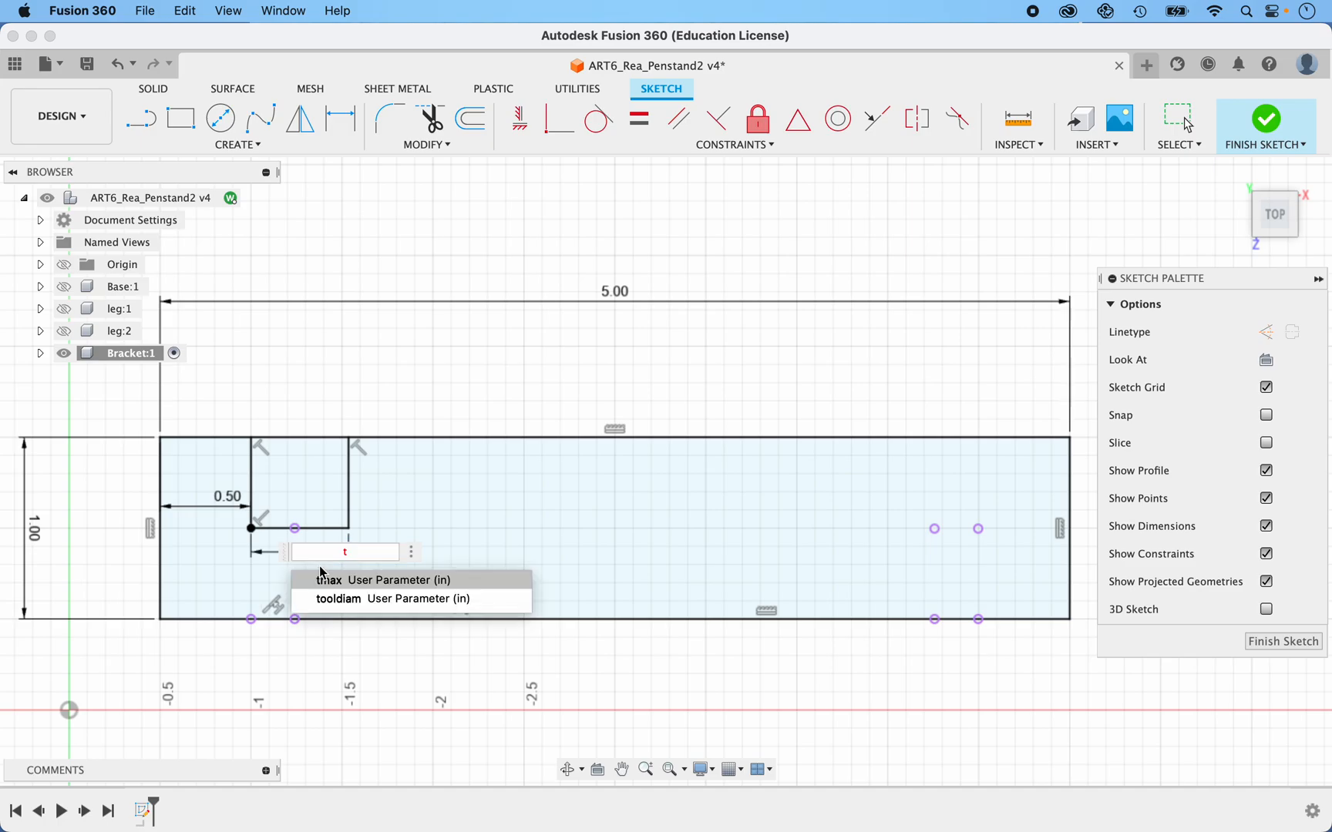
left_click(322, 580)
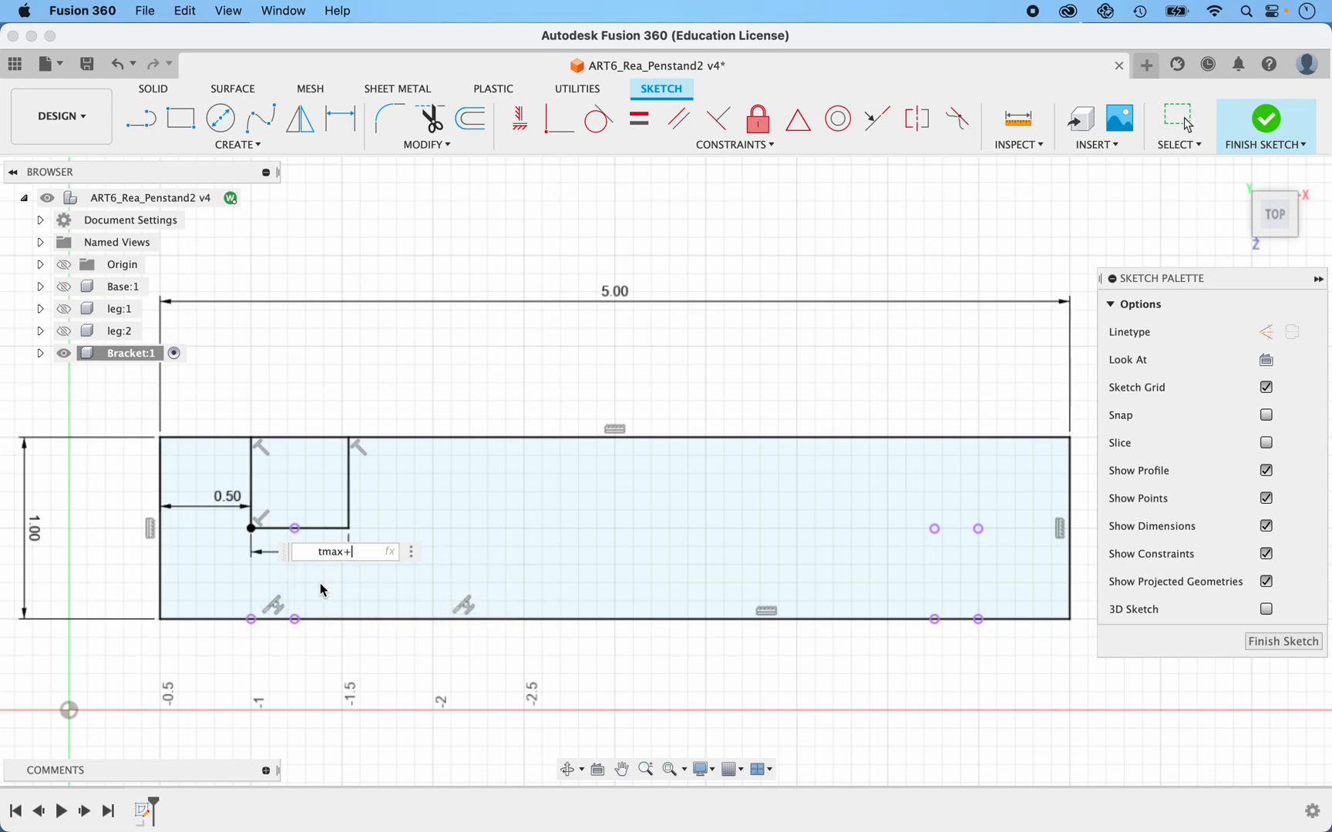
type("+c")
left_click(319, 583)
key("Return")
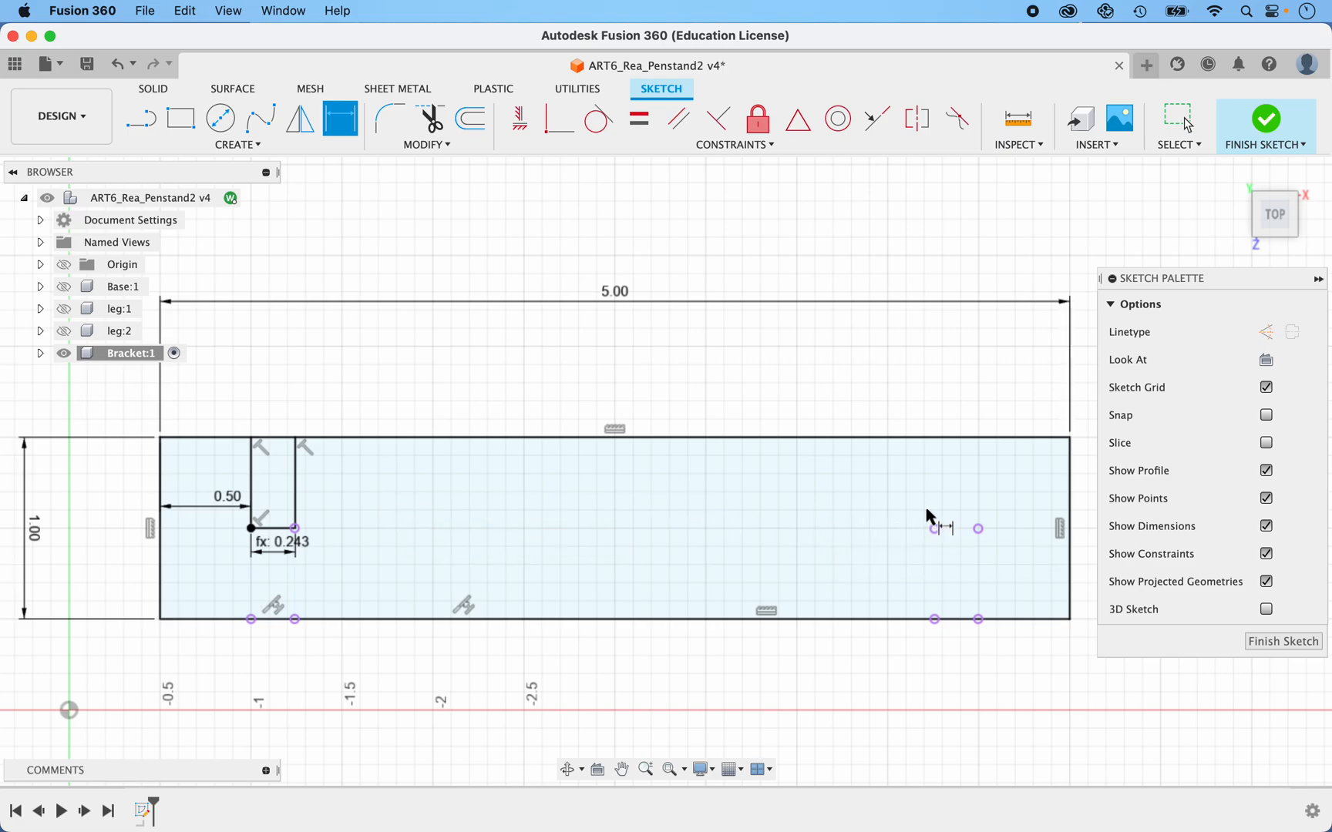
Draw a three-line slot about 0.49 in wide at the rectangle's right end, from the upper outer projected point up to the upper edge
key("l")
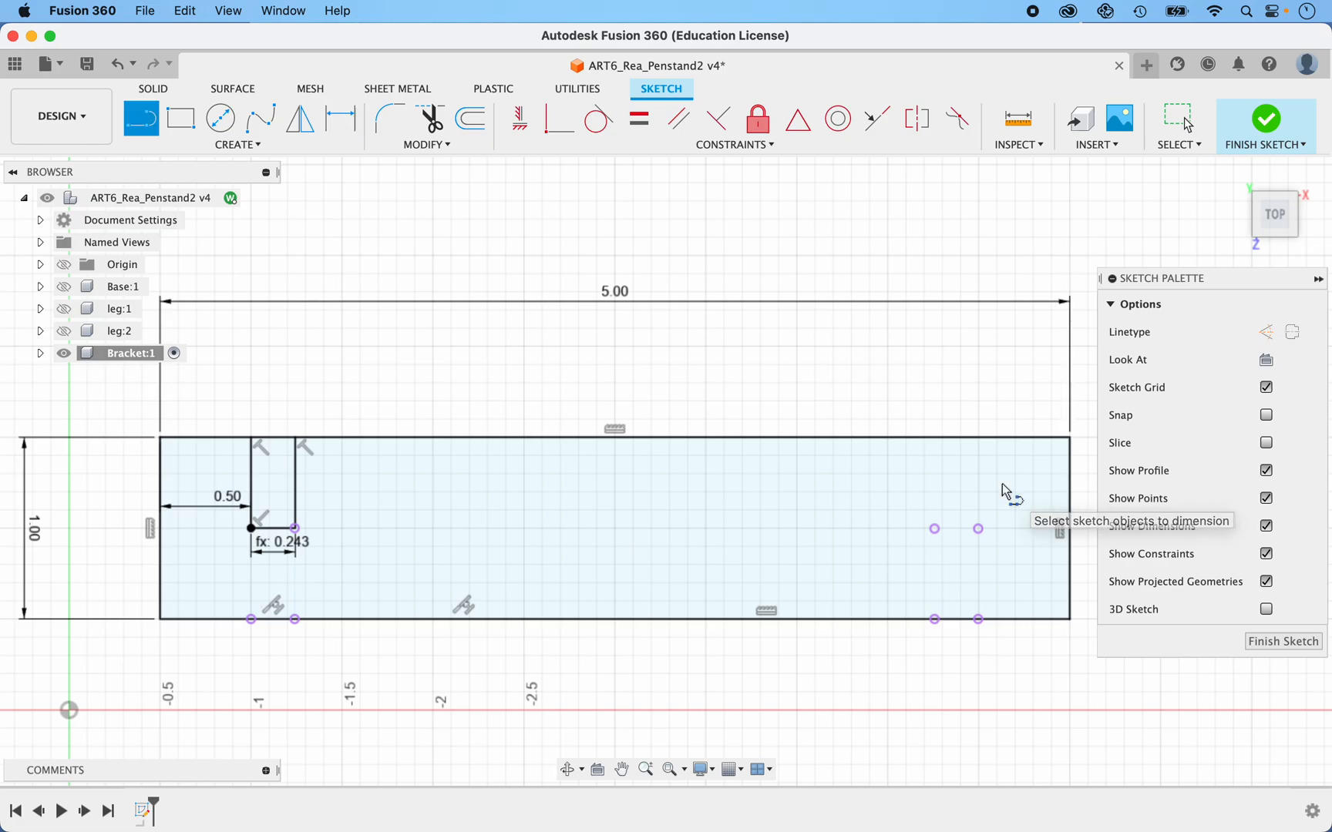
left_click(977, 529)
double_click(979, 438)
left_click(978, 528)
left_click(889, 528)
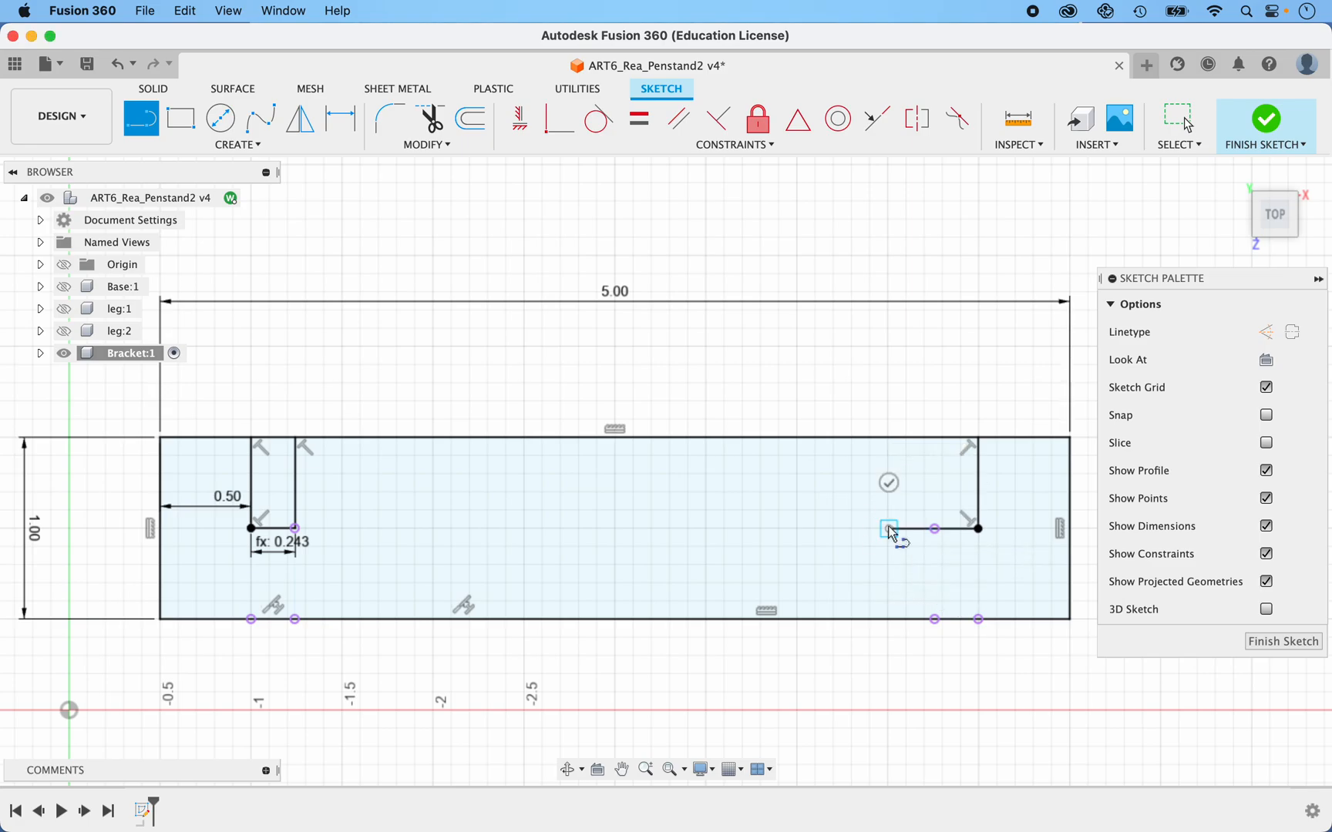
double_click(890, 438)
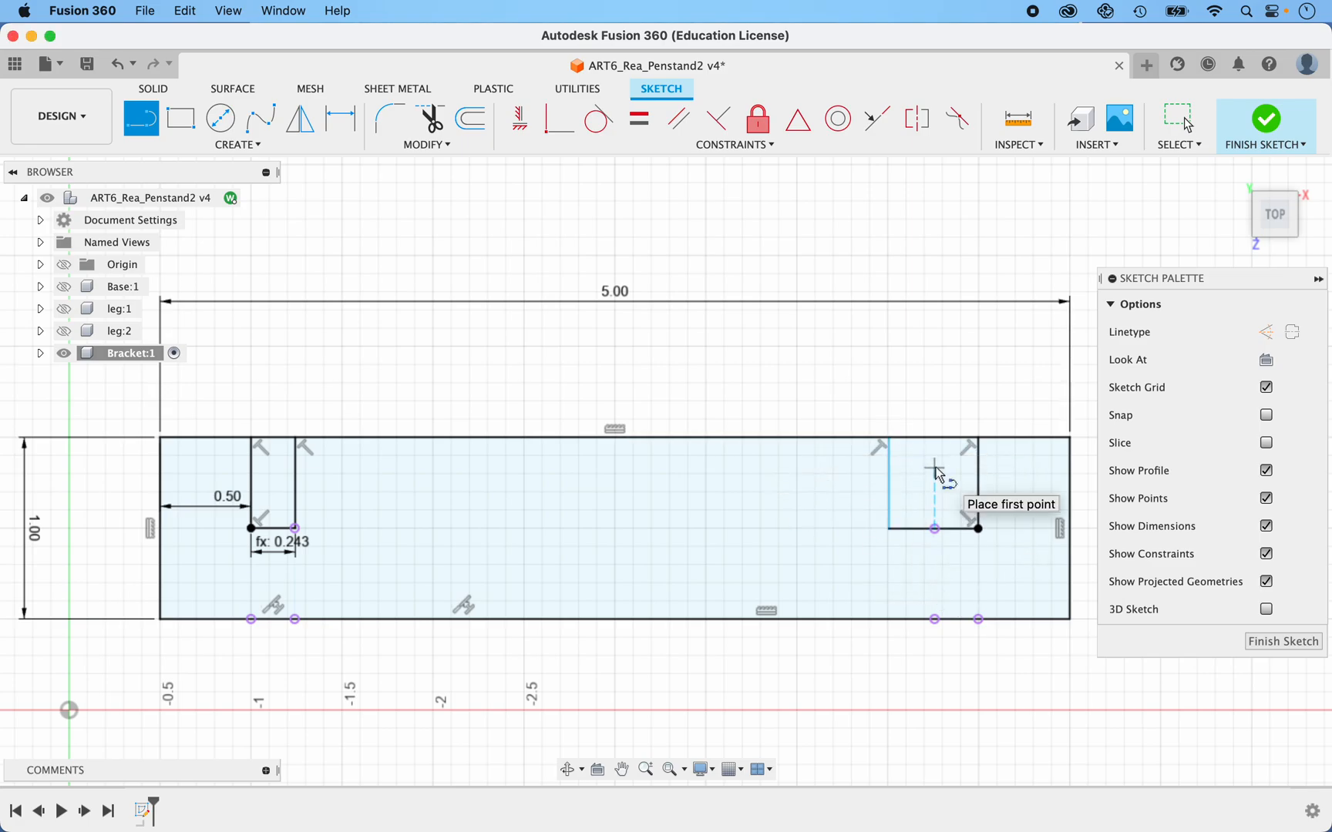
Dimension the right slot's bottom line with the expression tmax plus the suggested parameter starting with c
key("d")
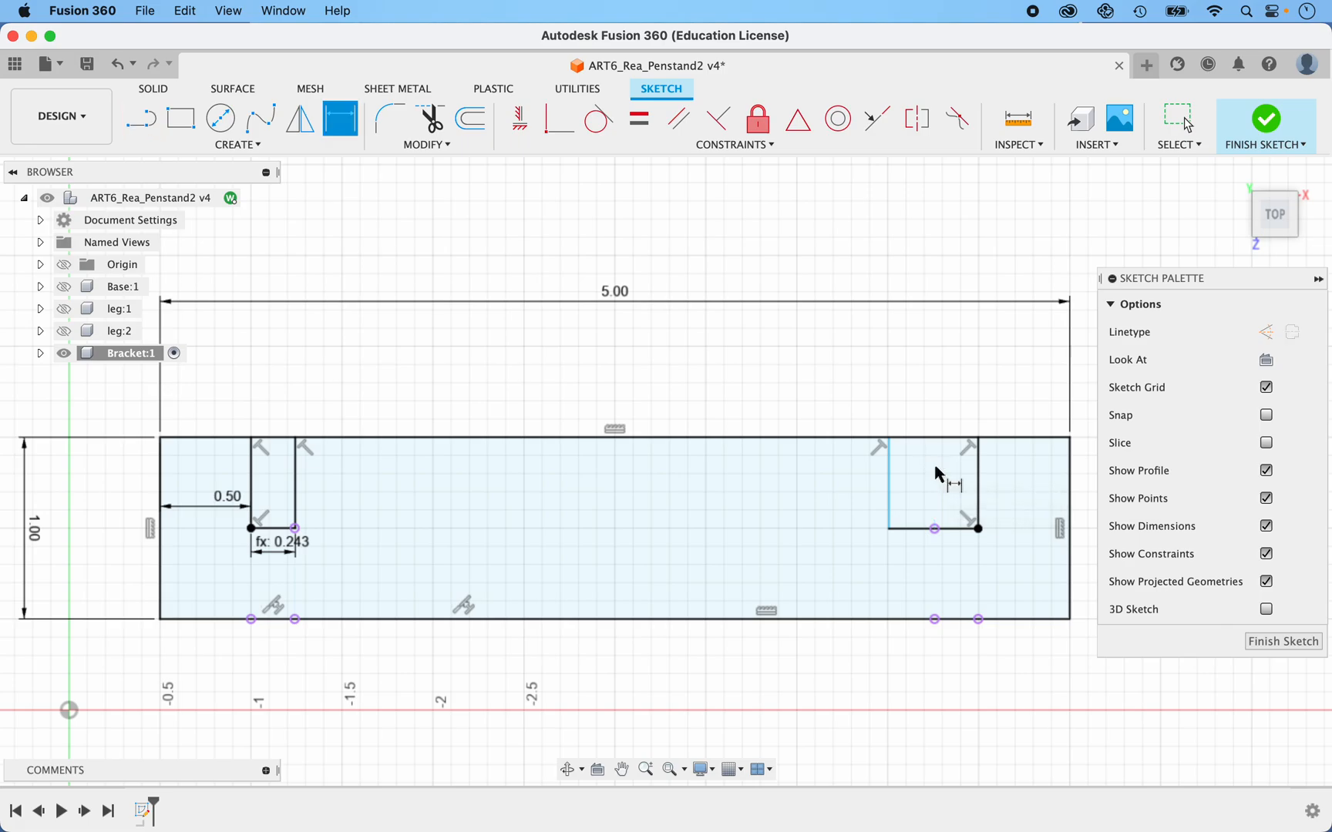
left_click(910, 530)
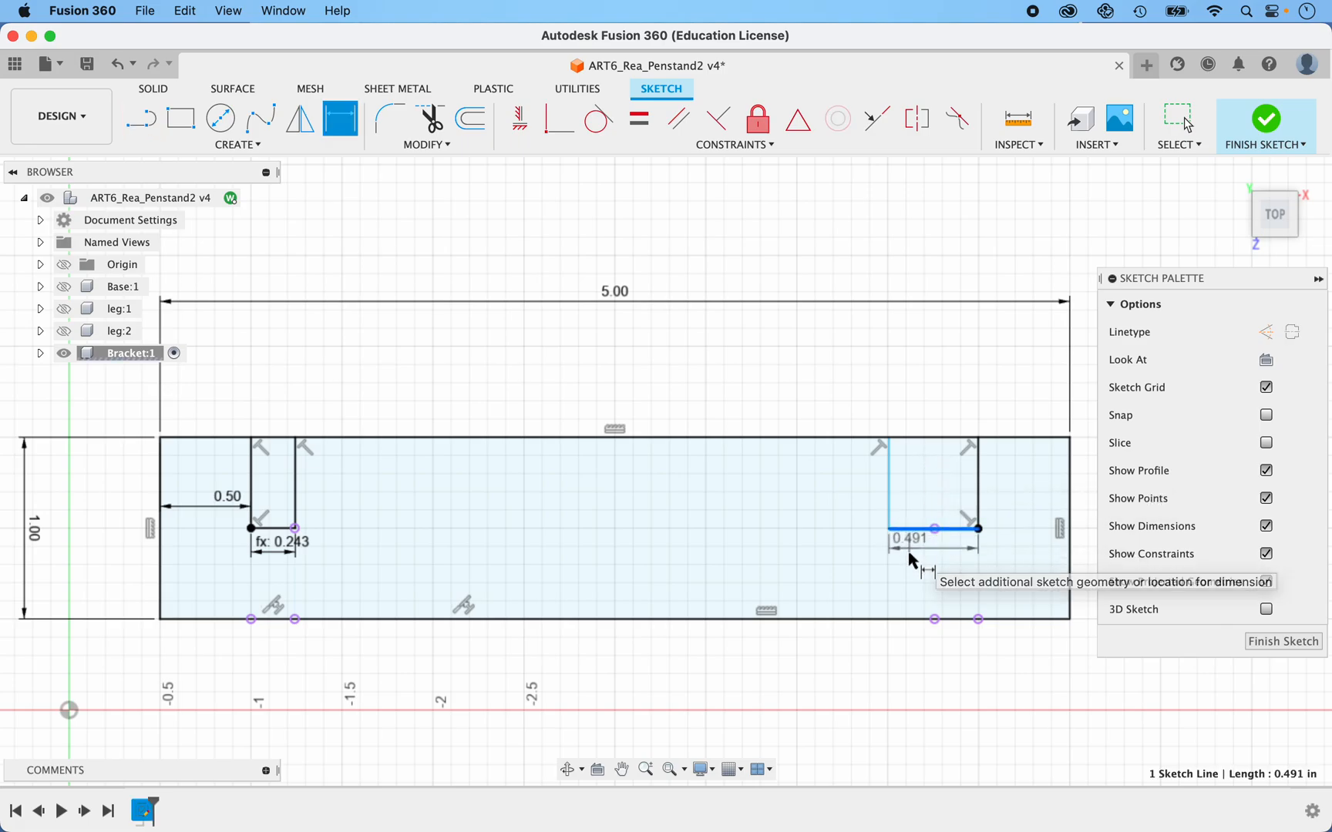
left_click(907, 559)
type("t")
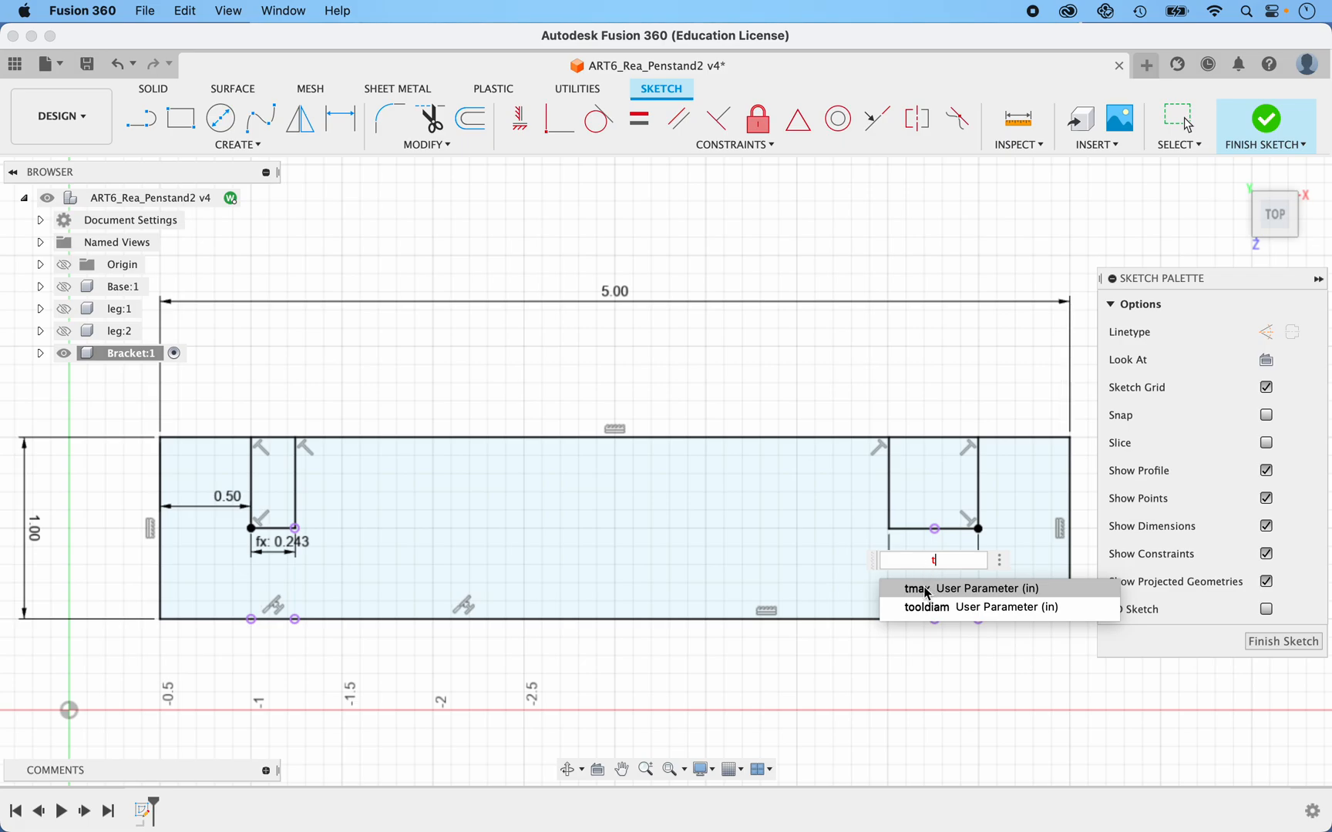
left_click(926, 589)
type("+")
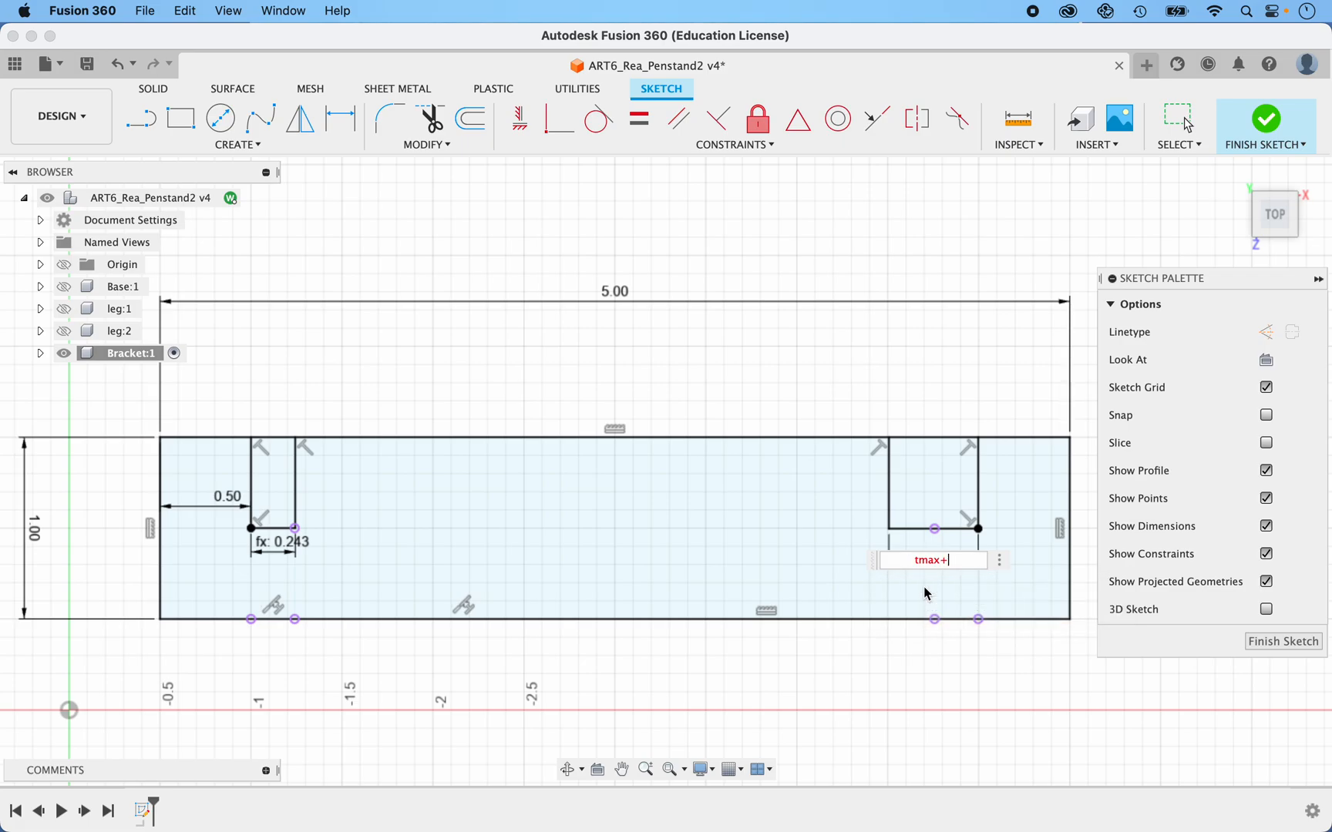
type("c")
left_click(926, 590)
key("Return")
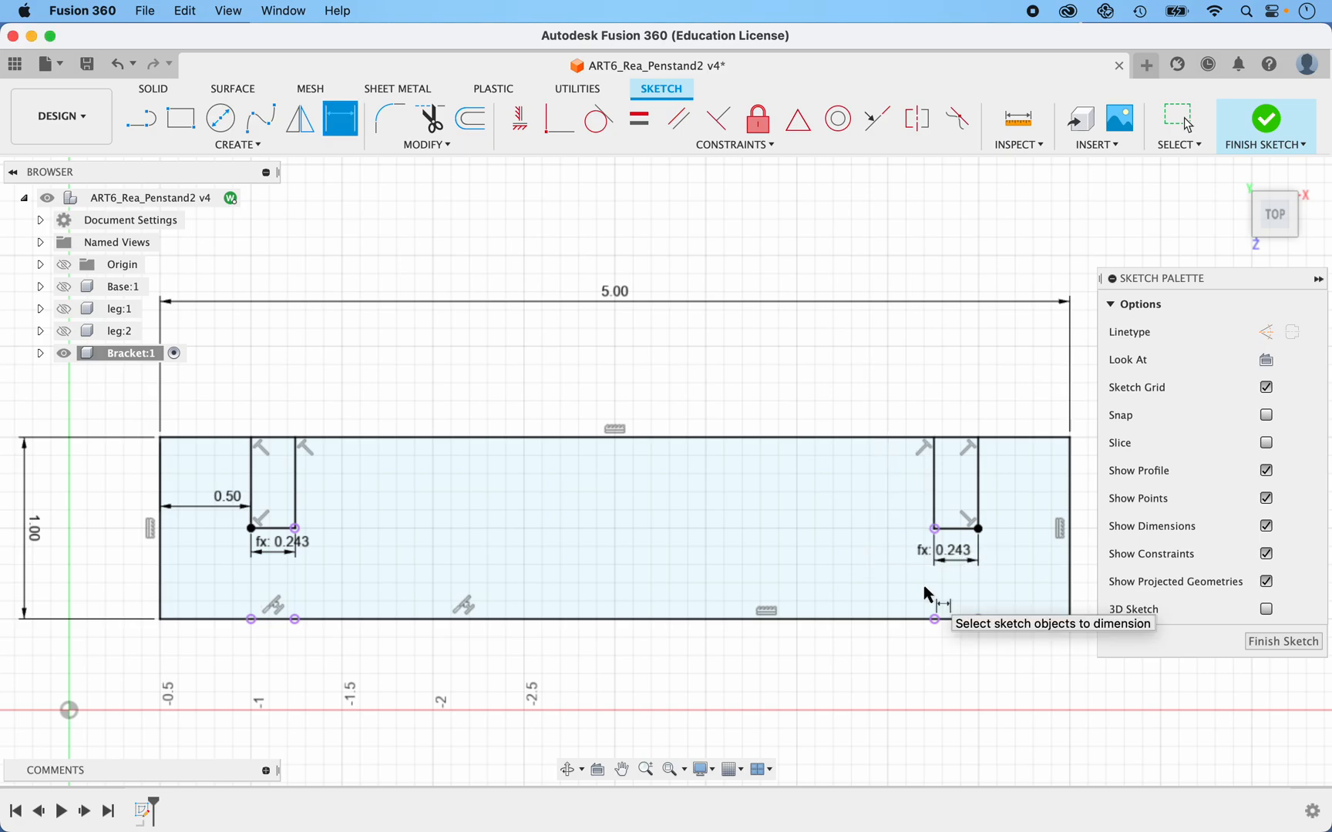
Draw a horizontal line about 6.08 in long along the rectangle's upper edge, extending past both ends, and convert it to a construction line
scroll(924, 593, "down", 3)
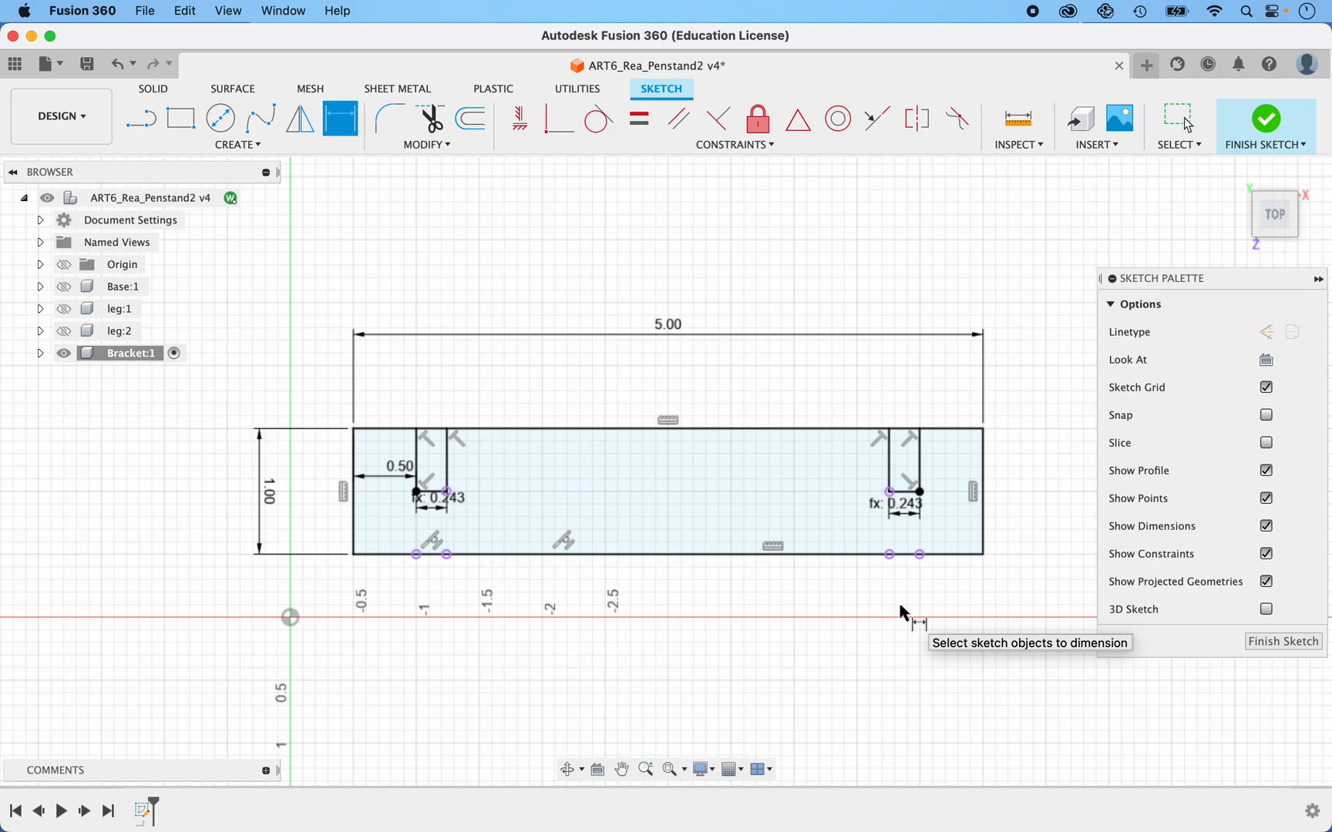
key("l")
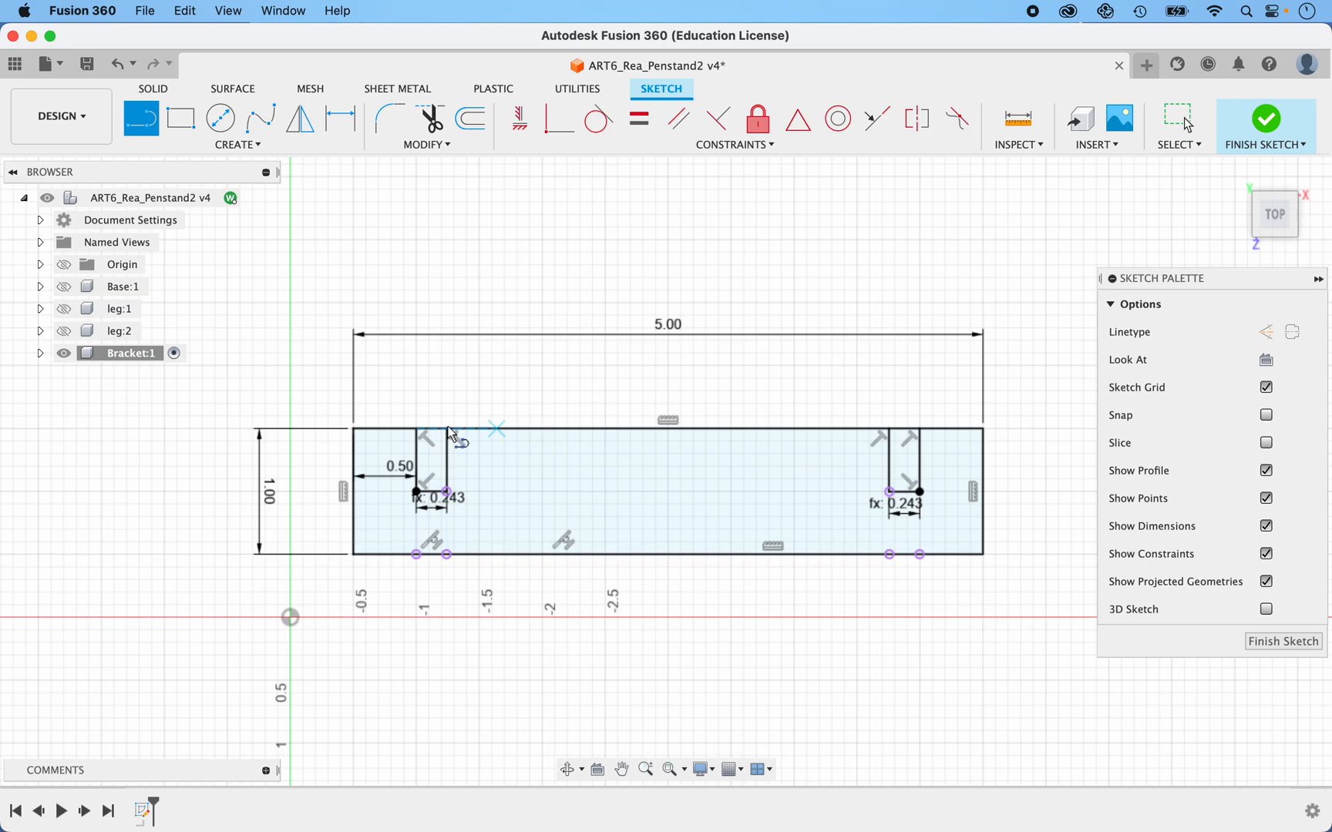
left_click(297, 427)
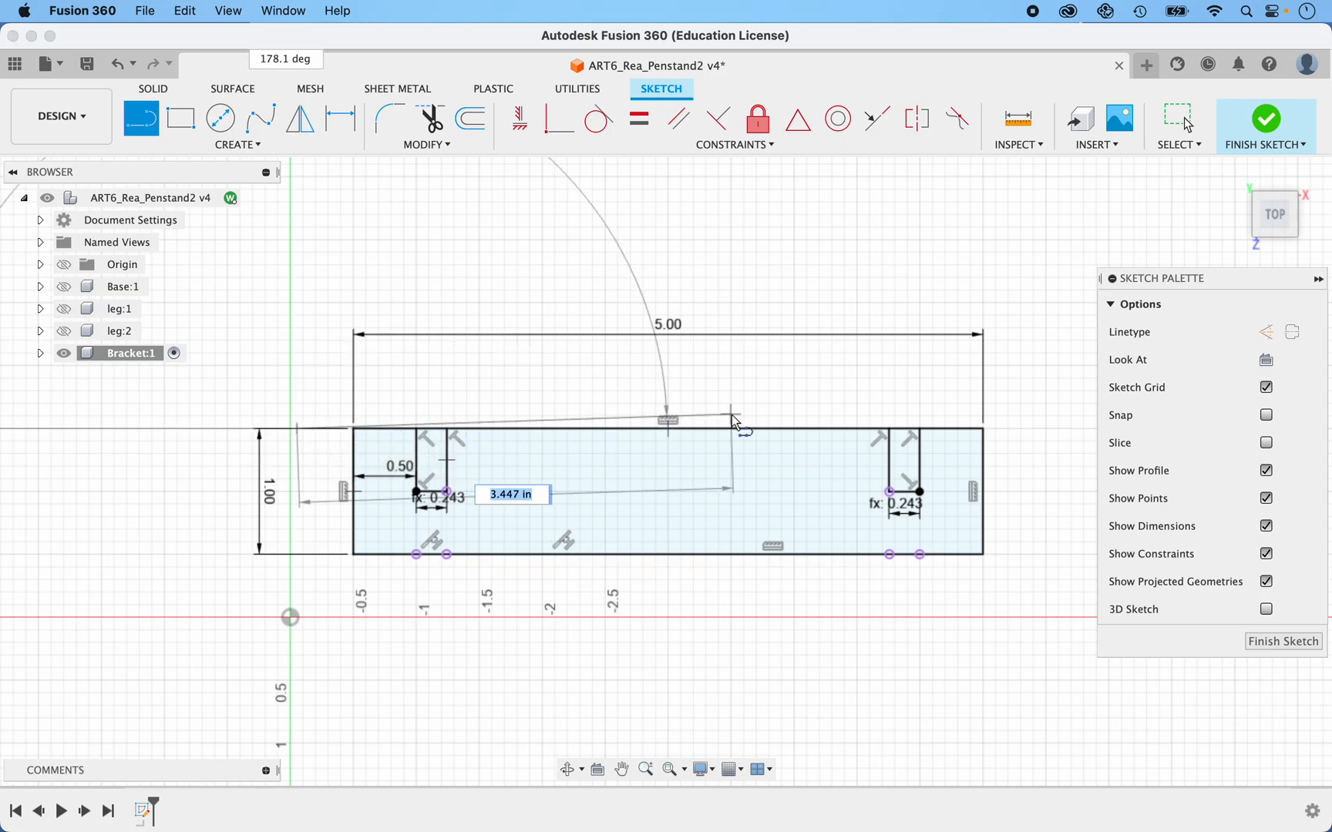
left_click(1062, 428)
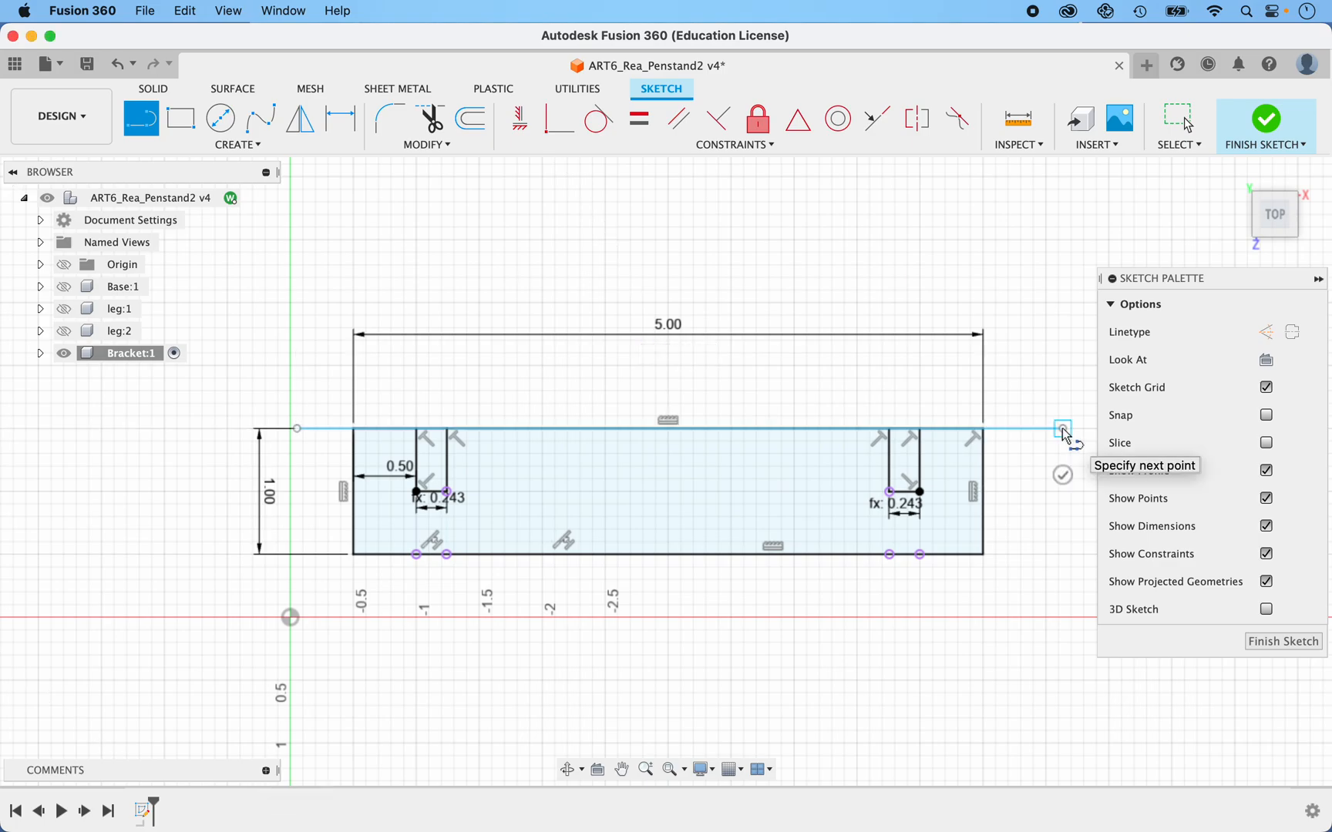
key("Escape")
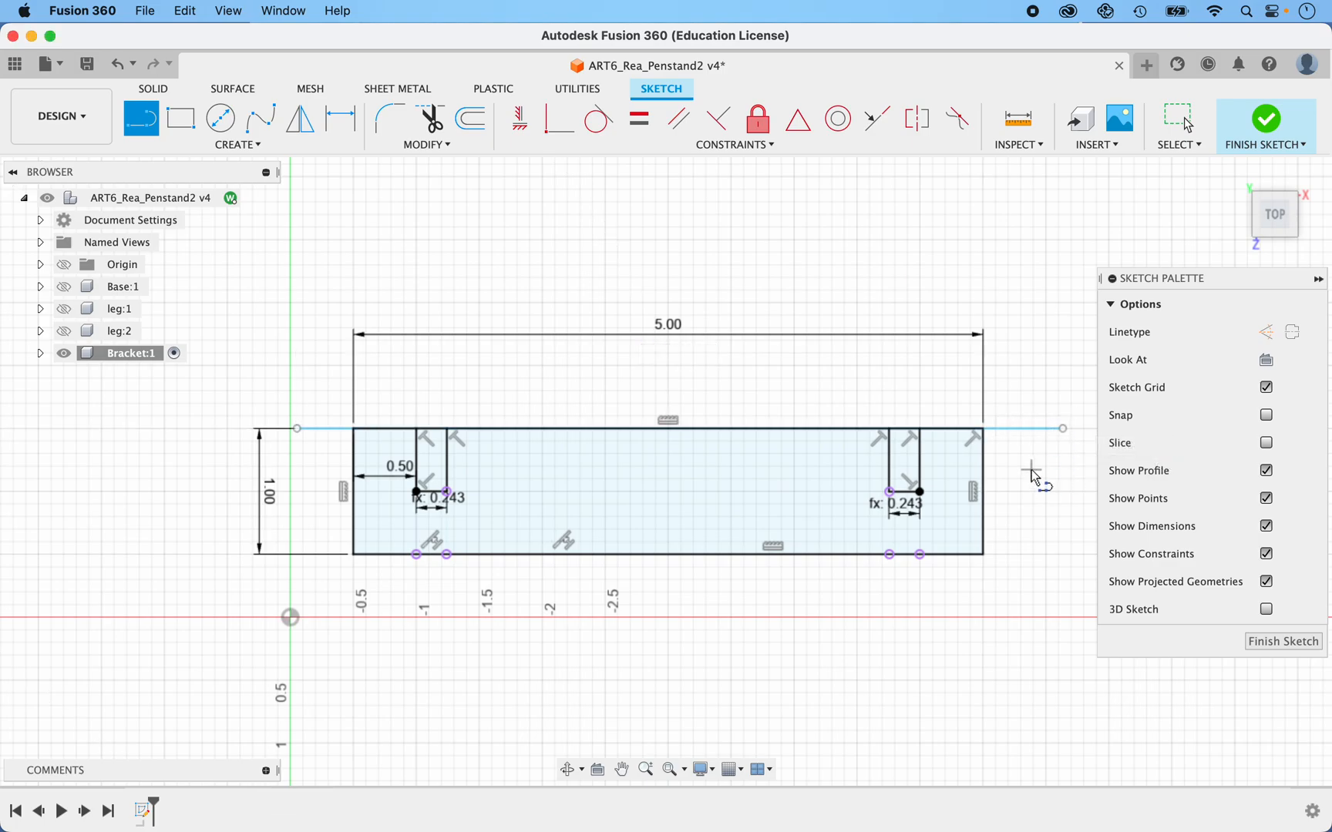
key("Escape")
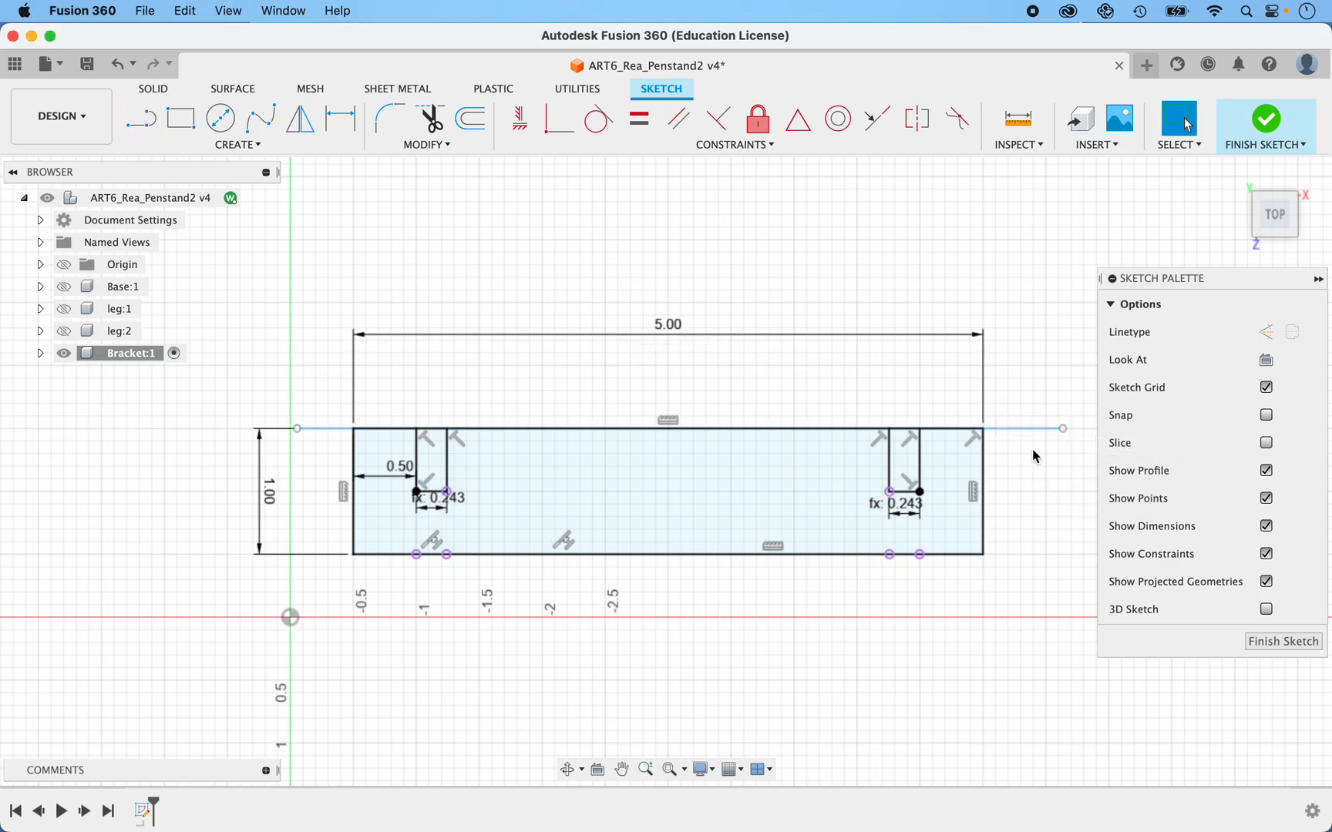
left_click(1025, 429)
key("x")
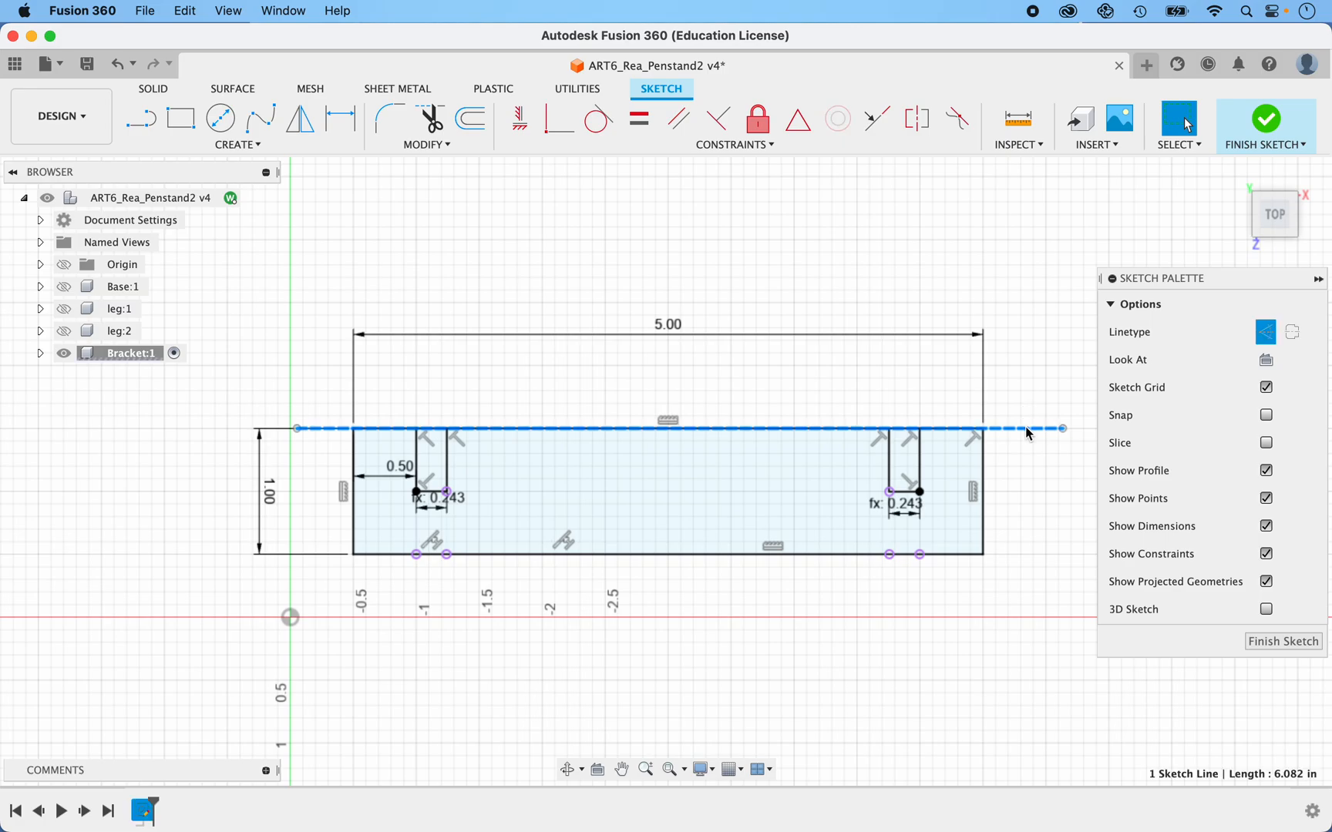
Mirror the bracket's rectangle outline and both slots across the horizontal construction line, and finish the sketch
left_click(1024, 466)
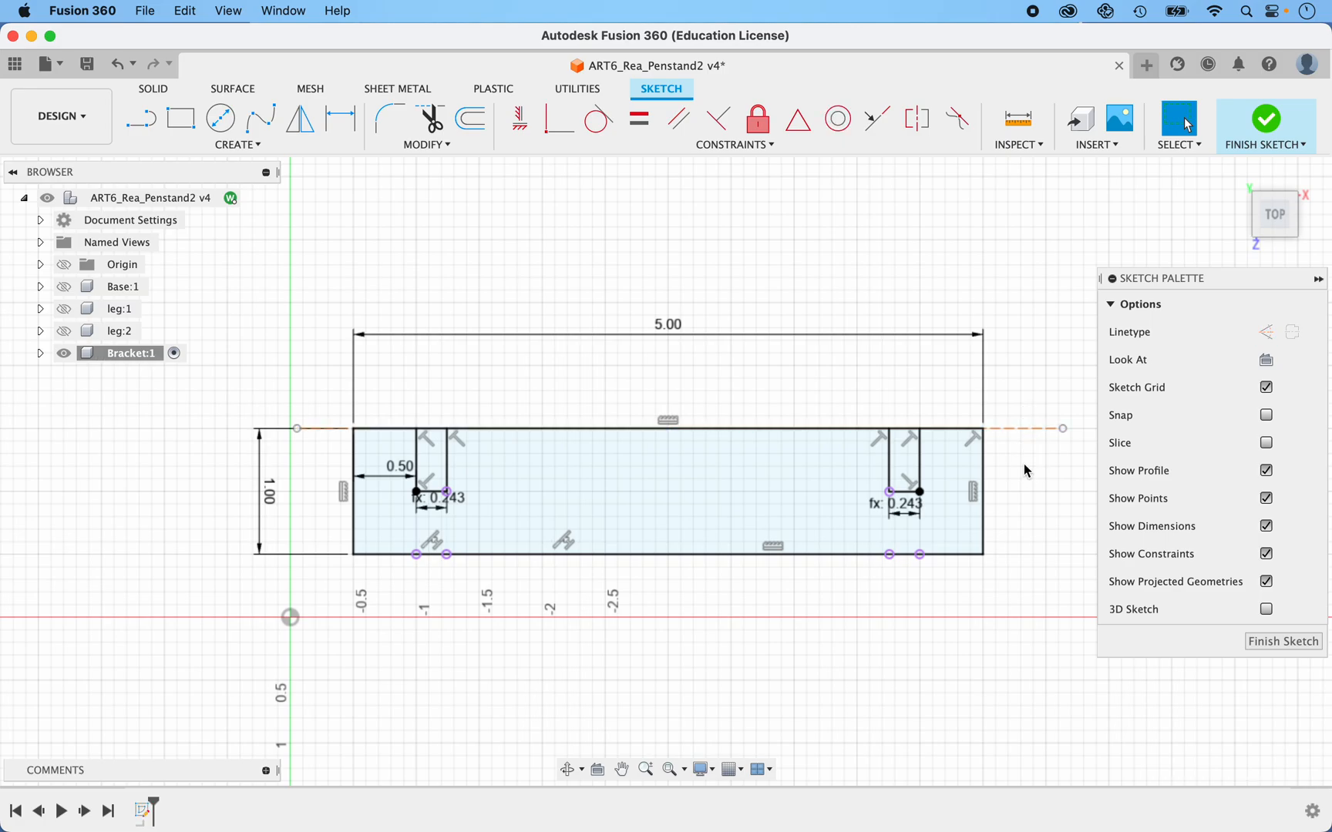
scroll(606, 491, "up", 3)
scroll(605, 491, "down", 2)
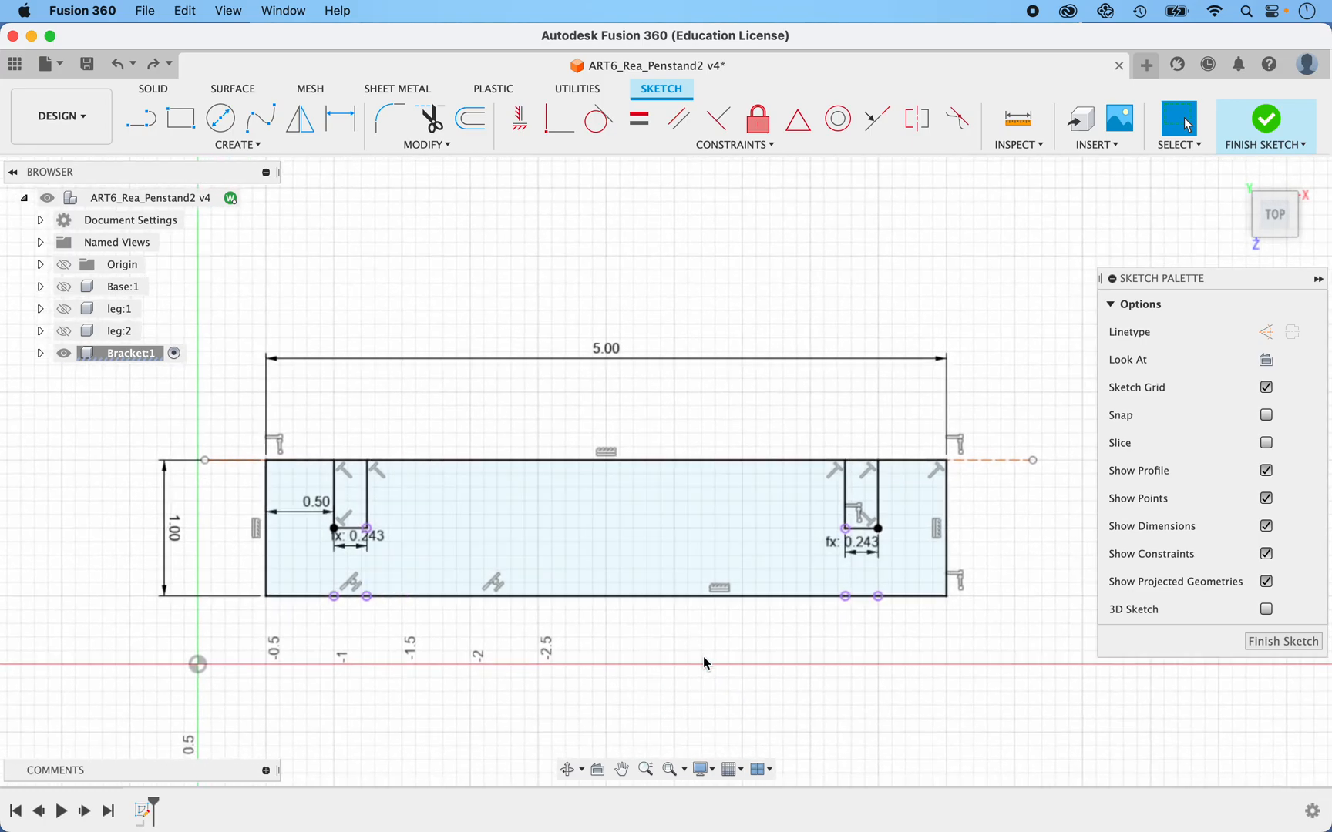
left_click(299, 117)
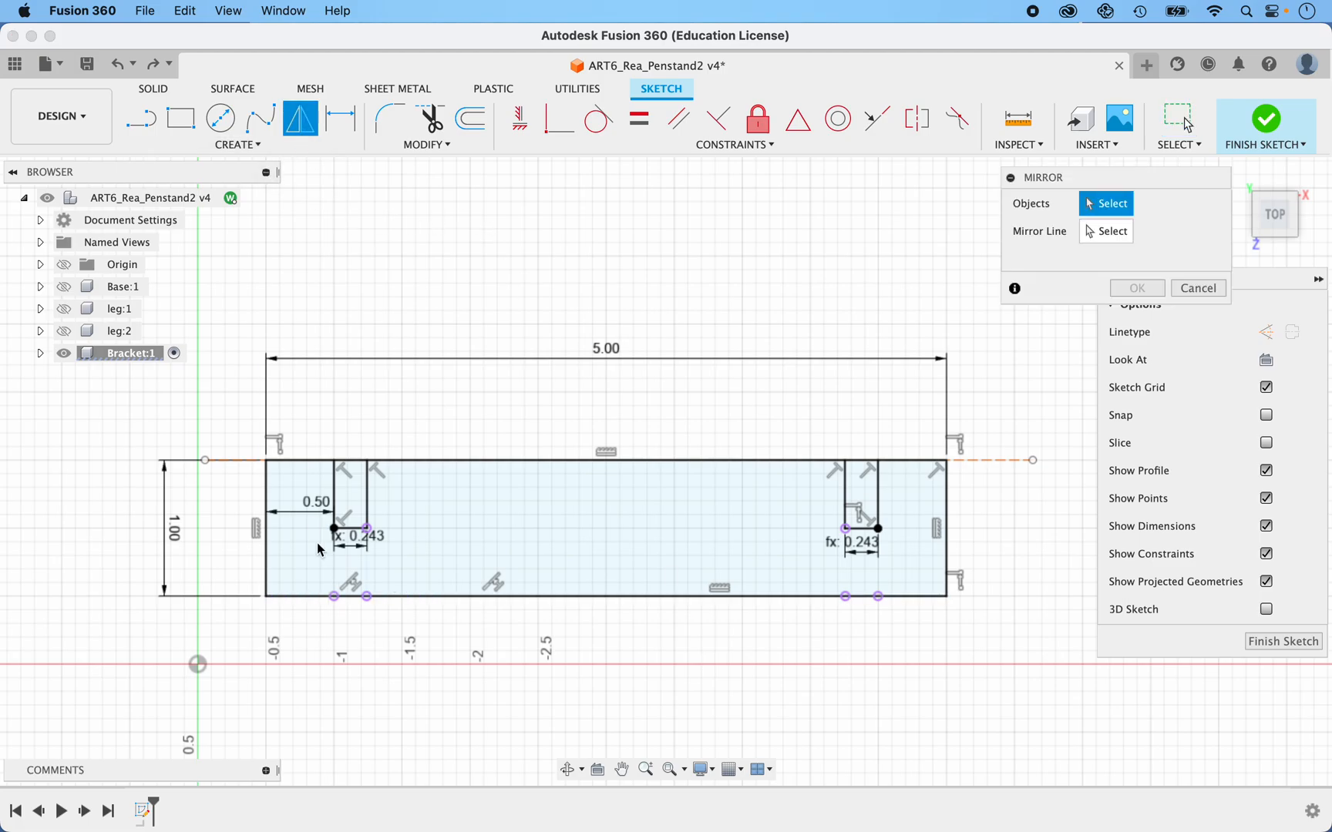
left_click(236, 497)
scroll(229, 493, "right", 1)
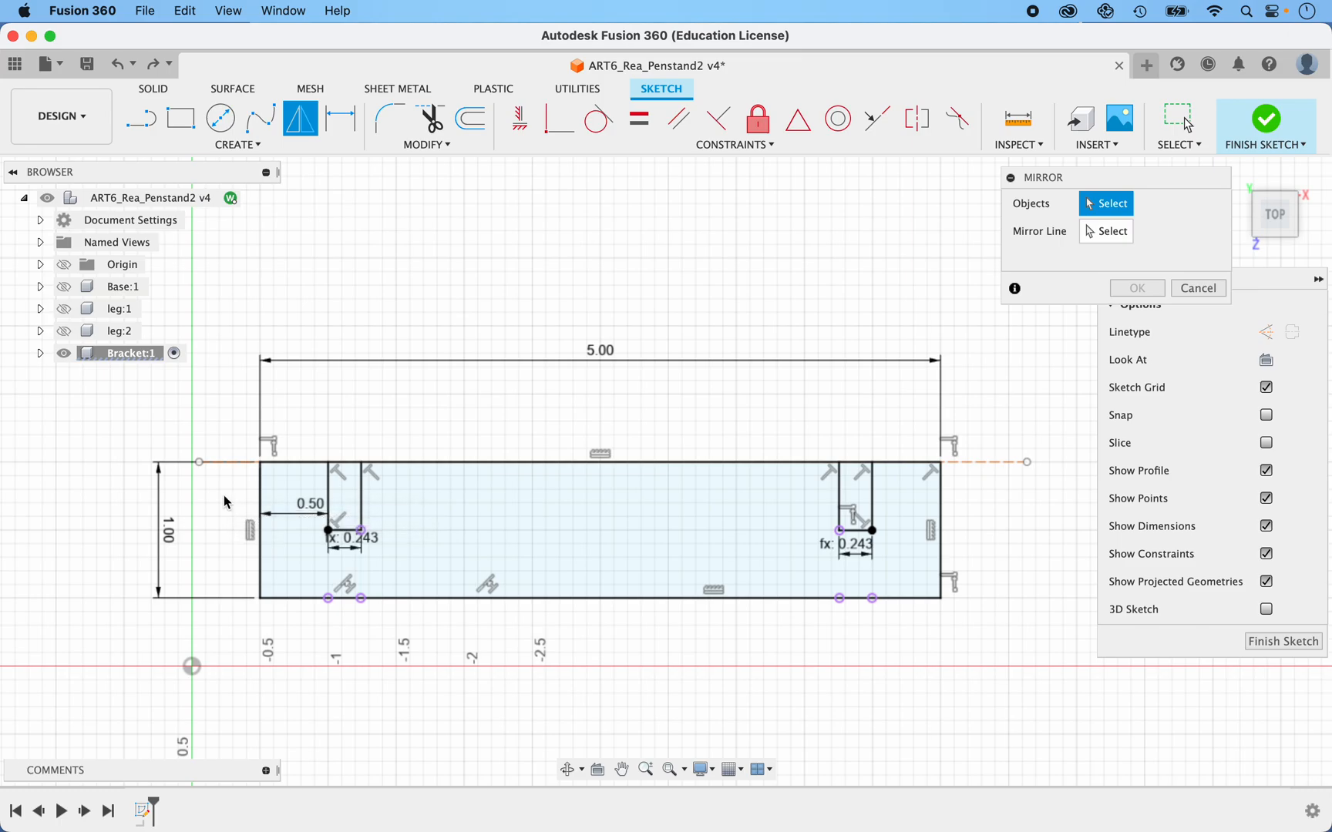
scroll(739, 559, "left", 3)
left_click_drag(1026, 549, 208, 501)
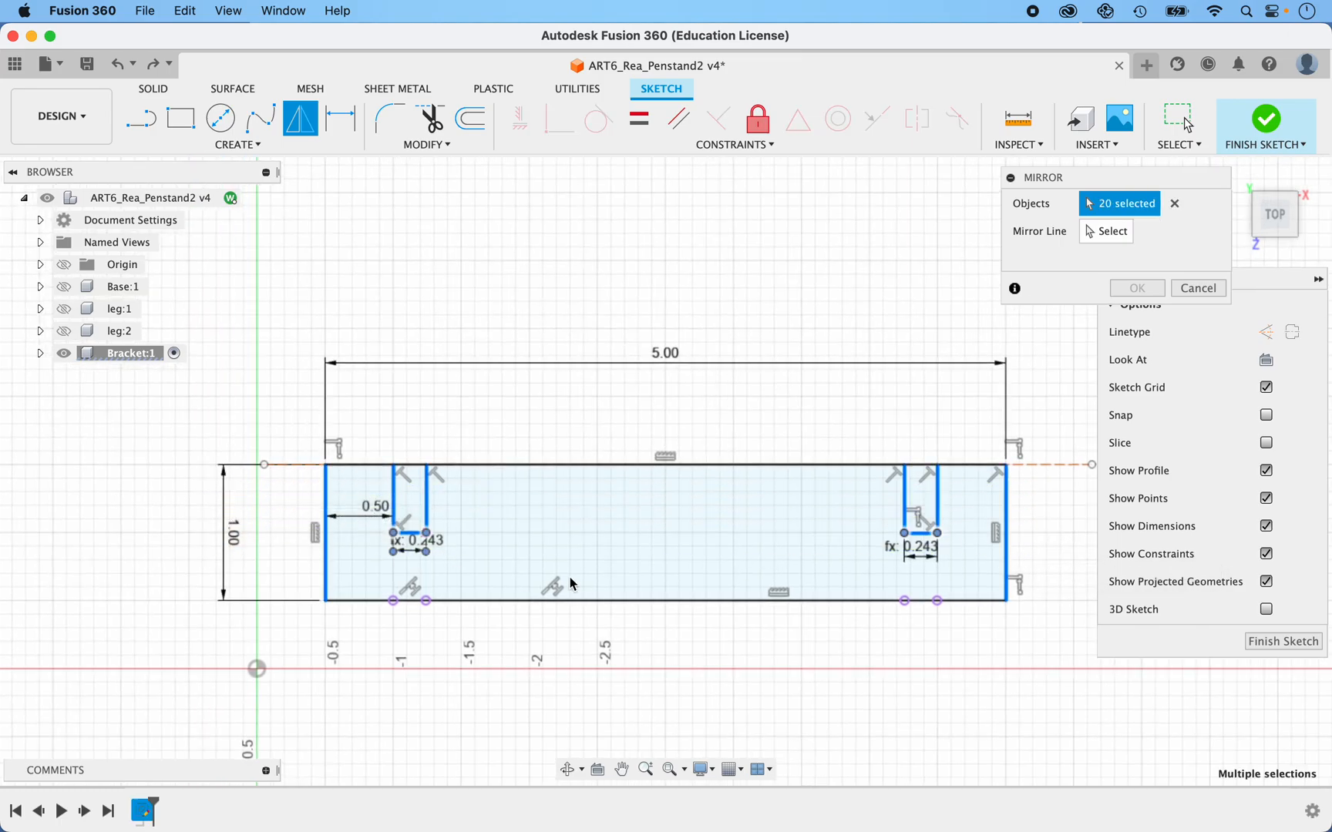
left_click(663, 602)
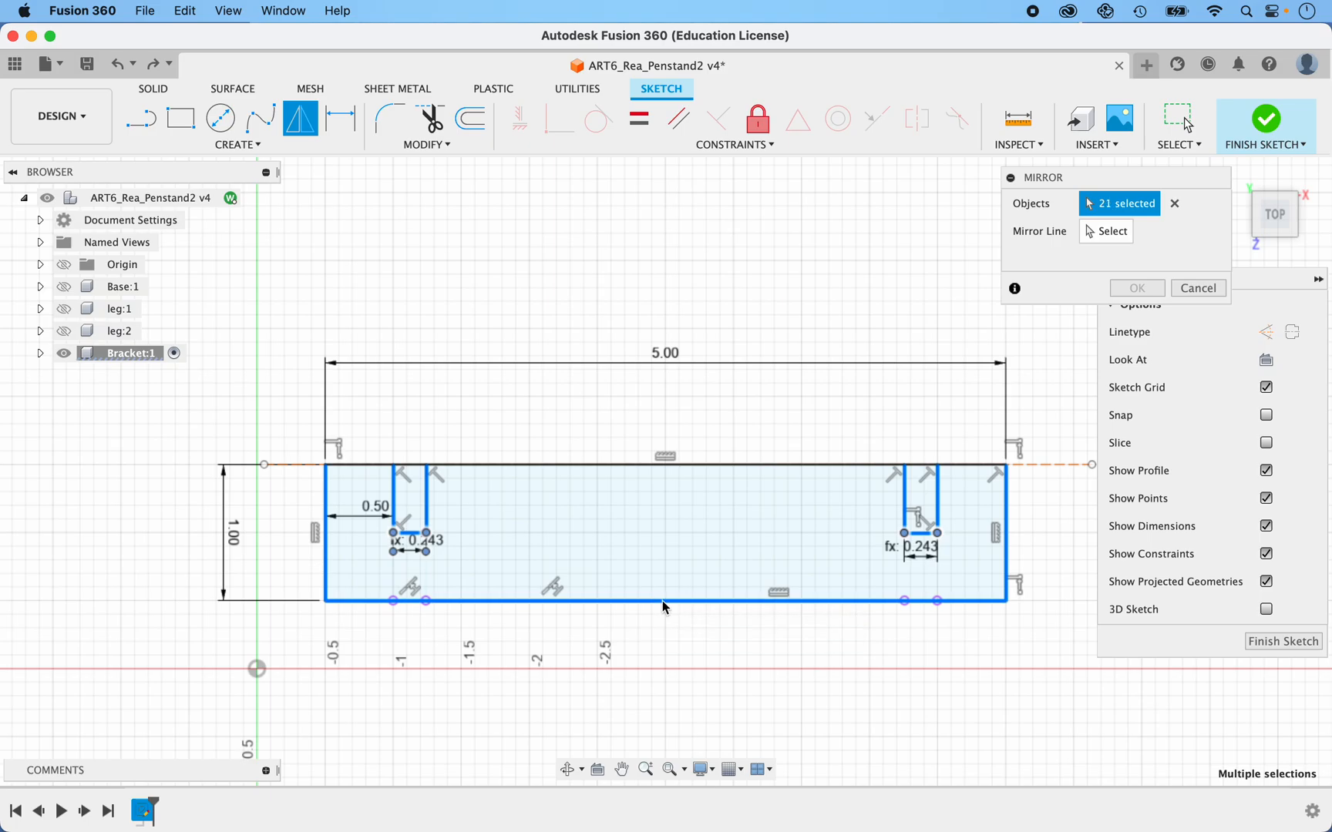
left_click(660, 465)
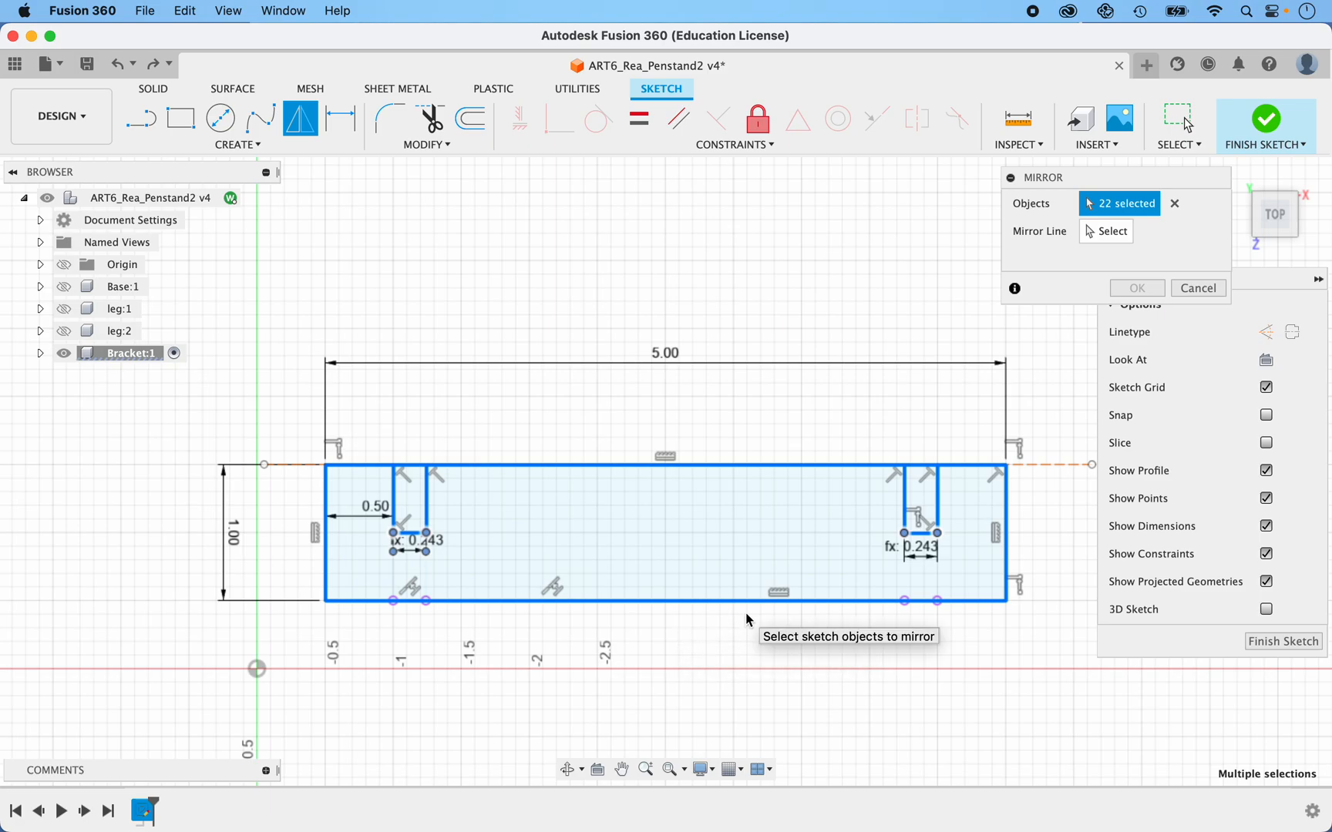
left_click(1104, 232)
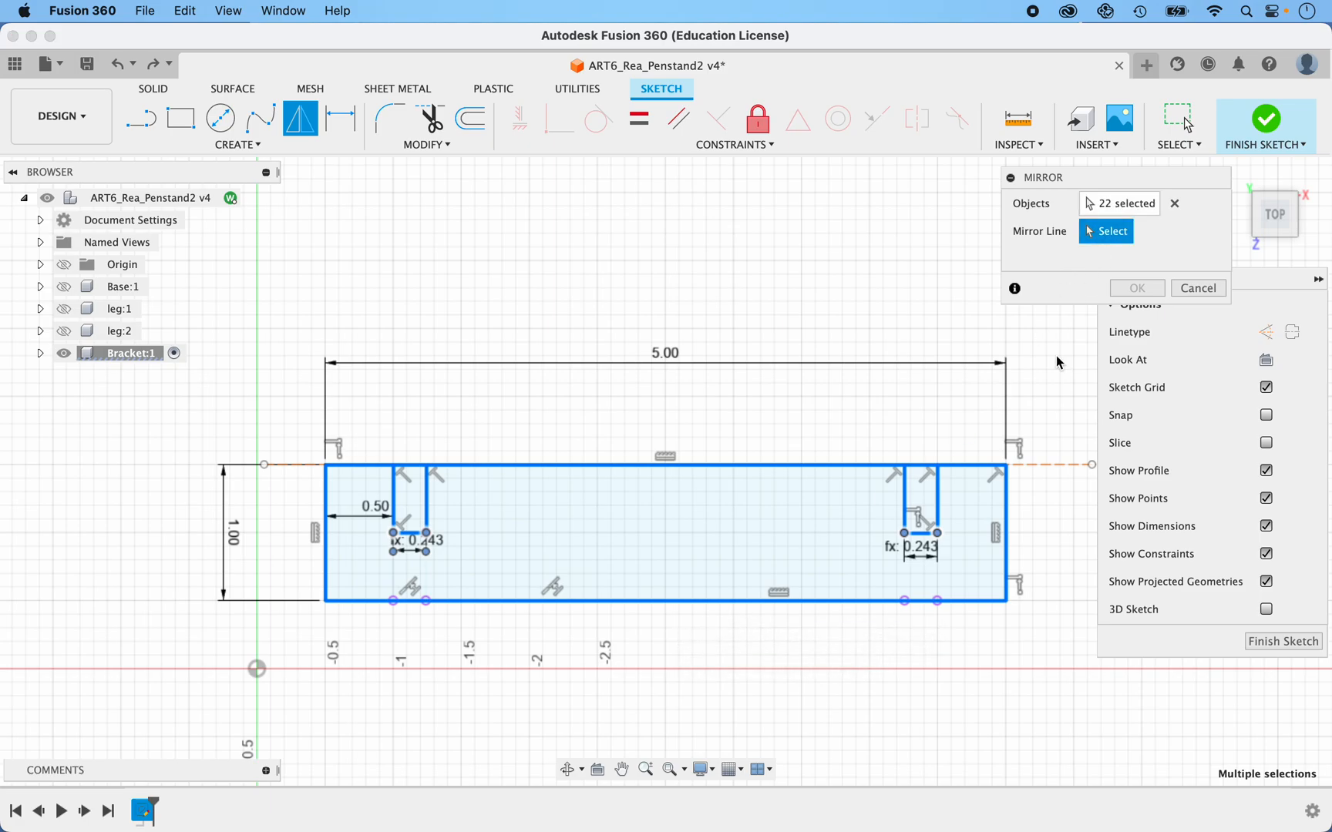
left_click(1036, 465)
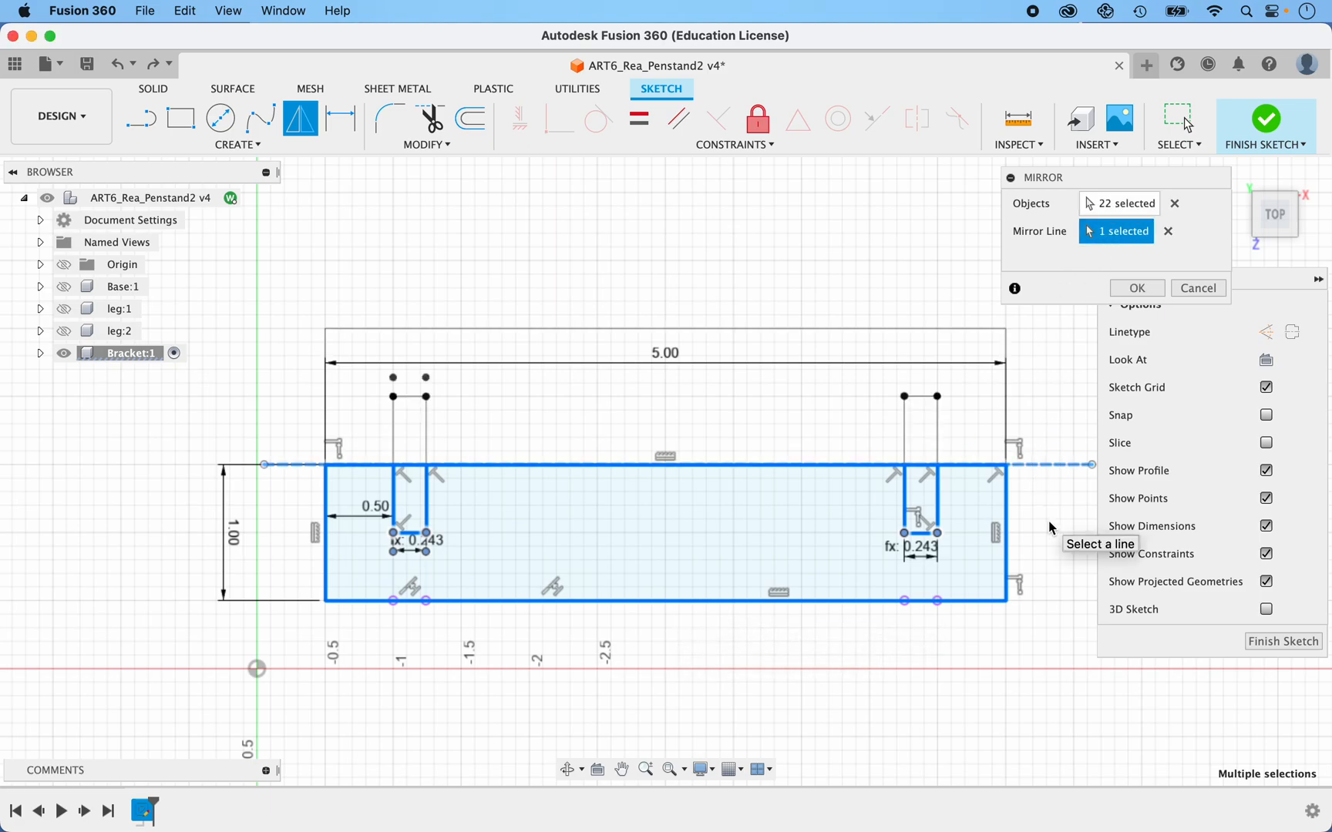
key("Return")
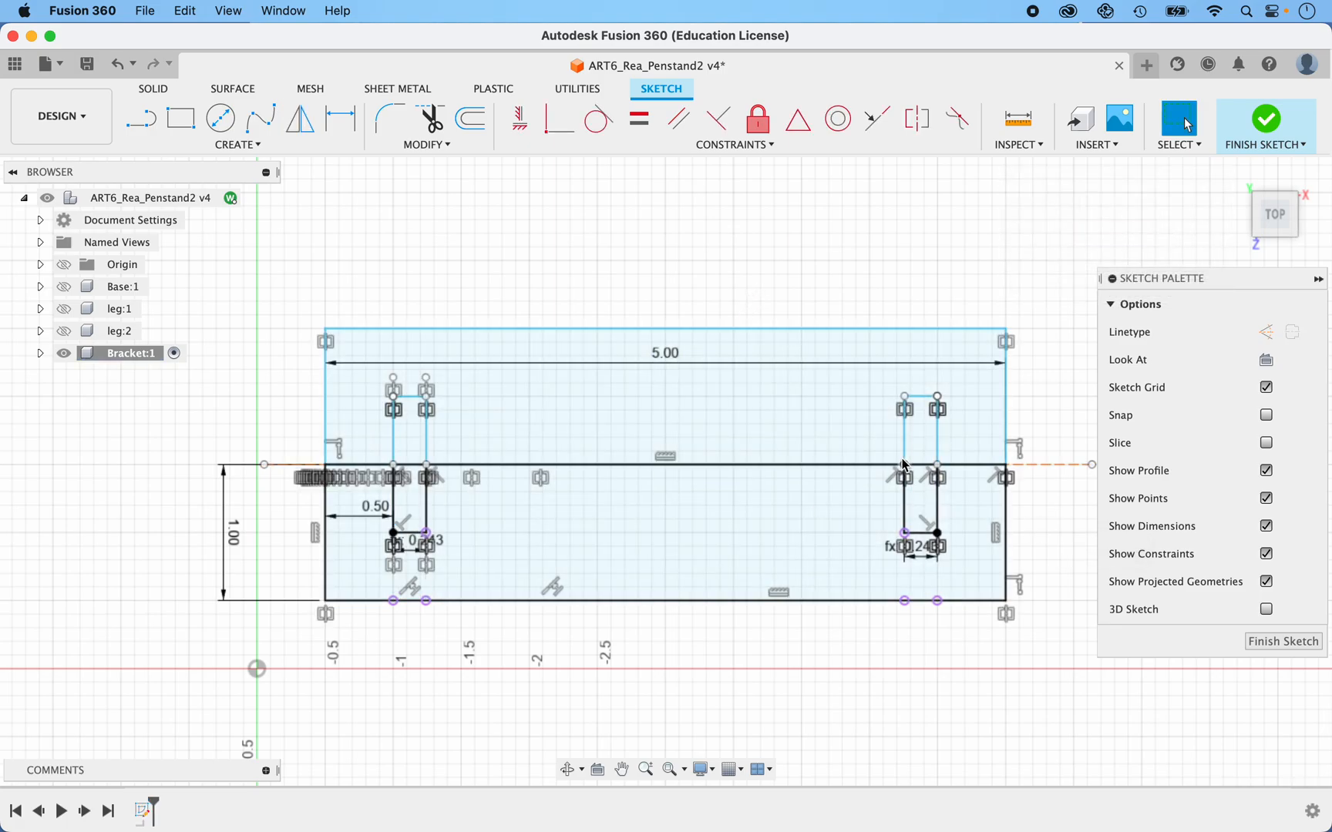
left_click(1281, 641)
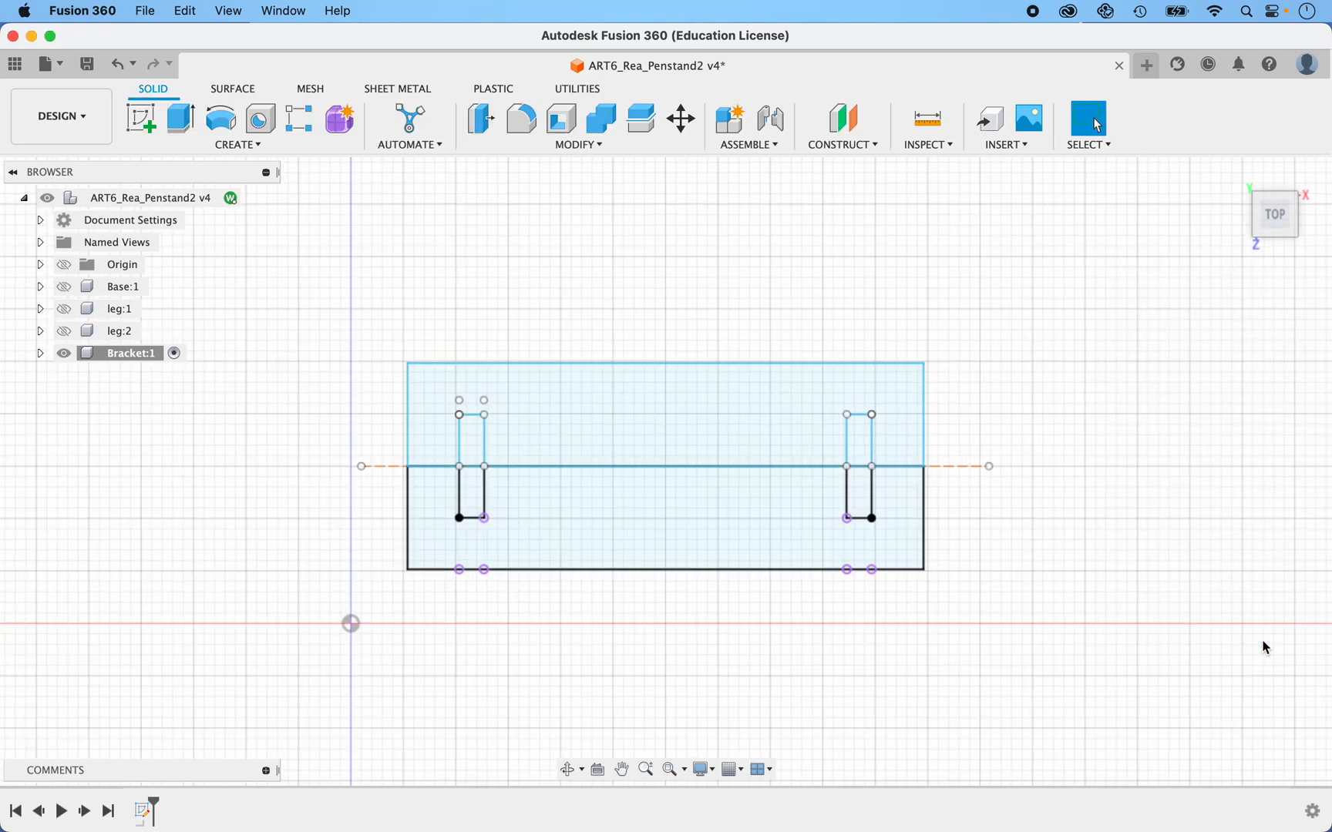
Extrude the original half of the bracket, including the small rectangular region on its outer edge, by tmax as a new body
key("e")
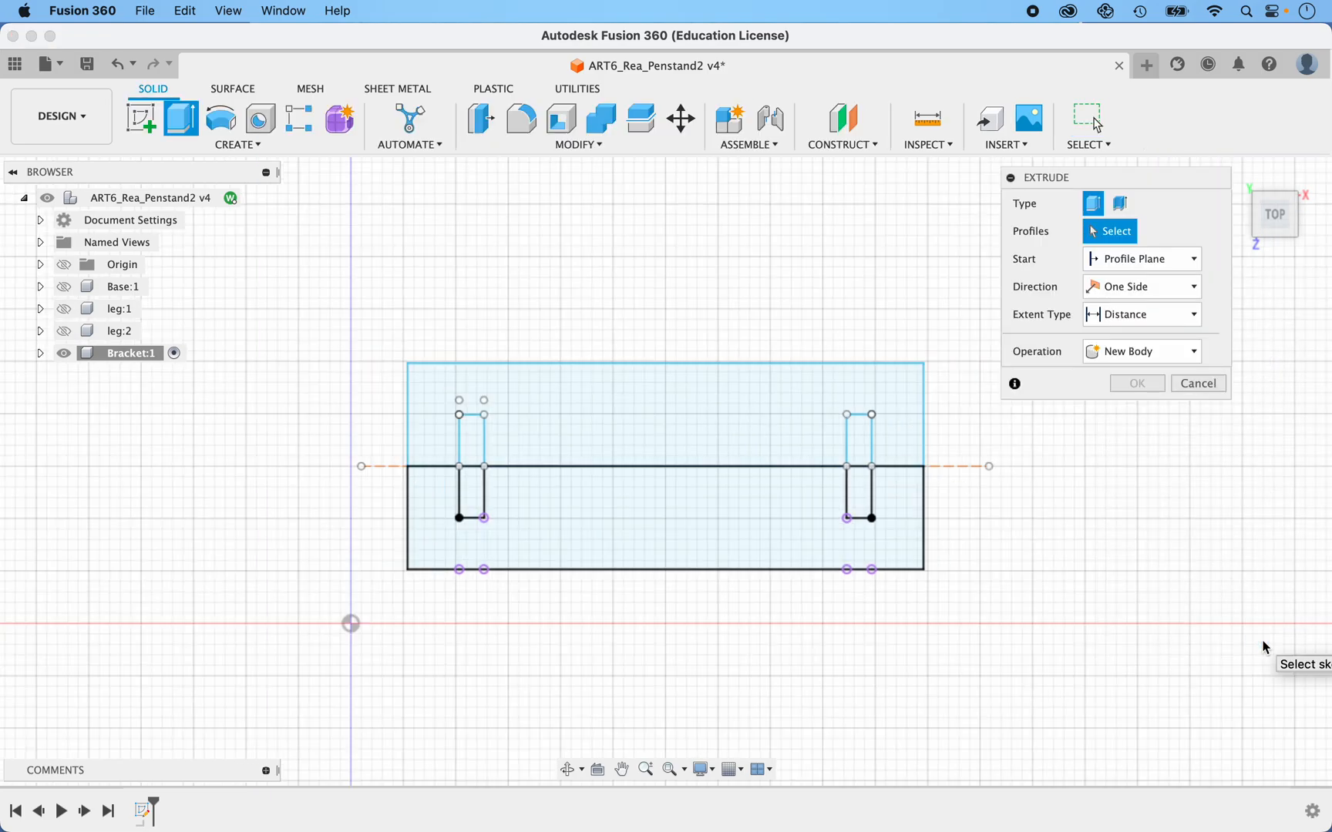
left_click(1237, 175)
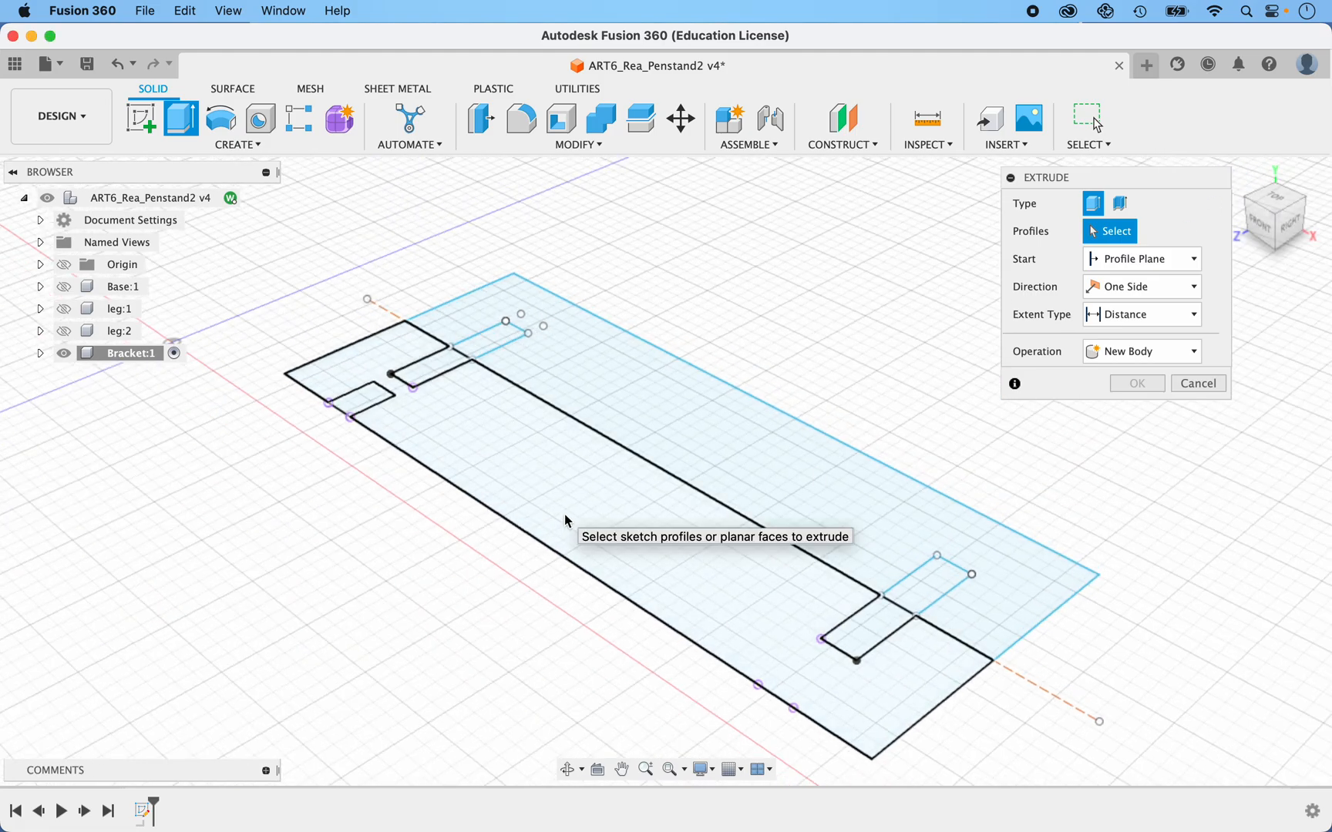
left_click(625, 513)
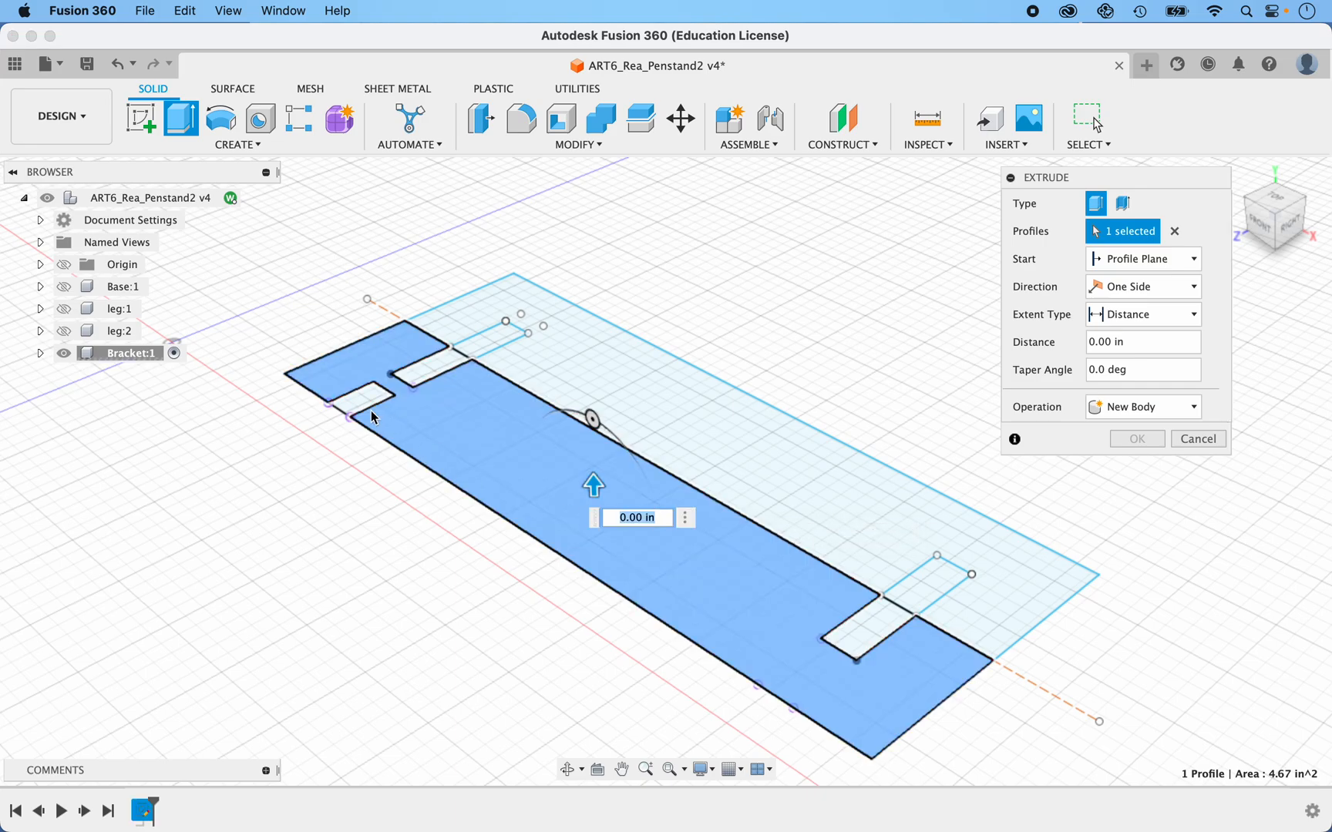
left_click(359, 401)
left_click_drag(358, 385, 354, 359)
type("t")
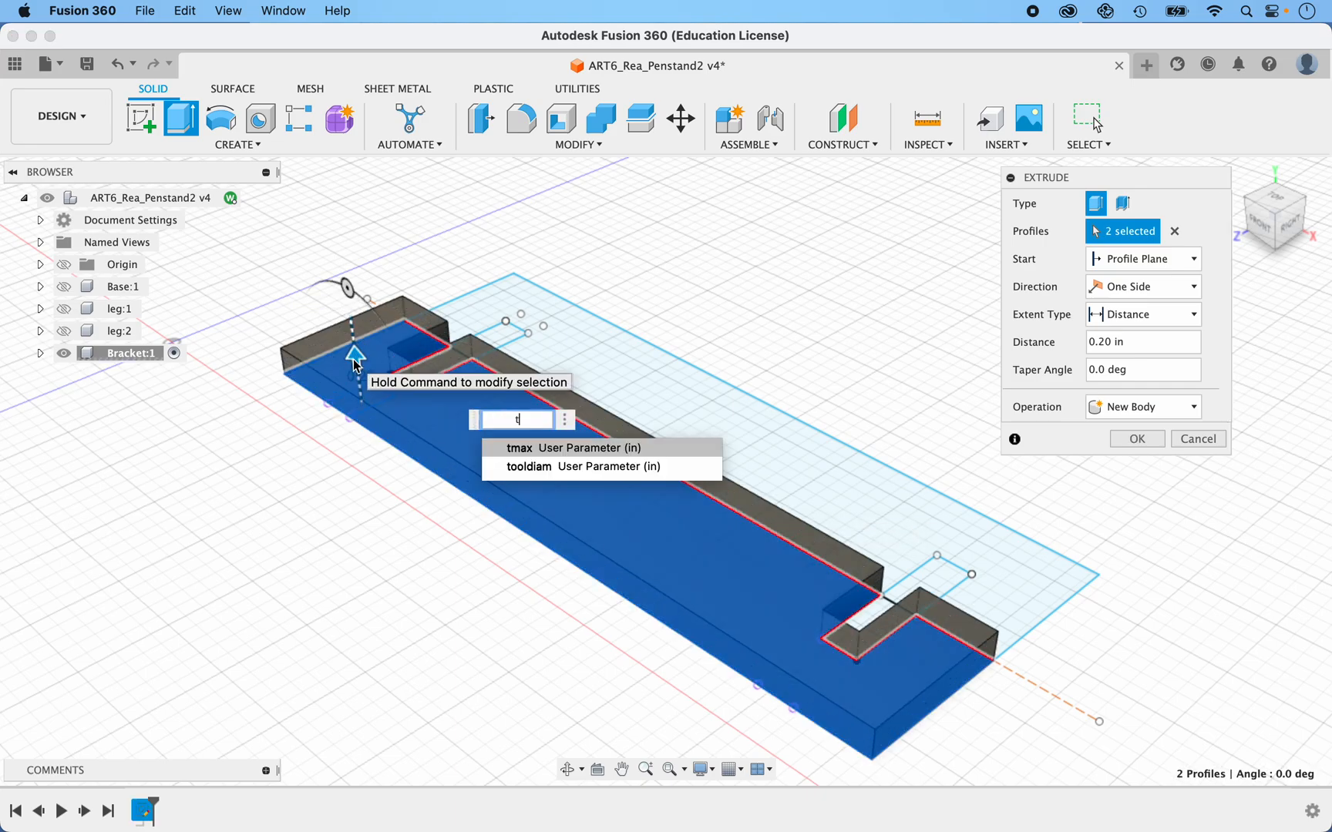
left_click(530, 449)
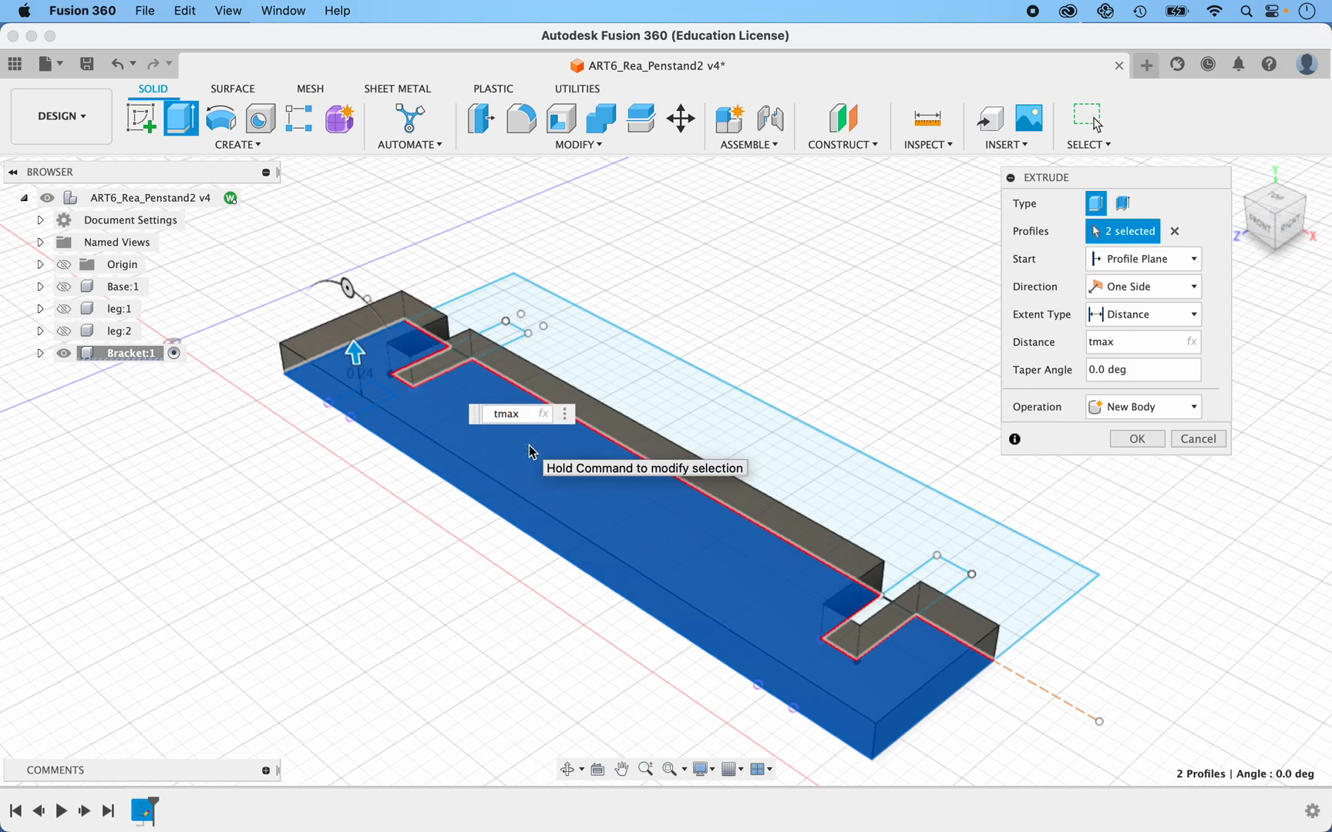
key("Return")
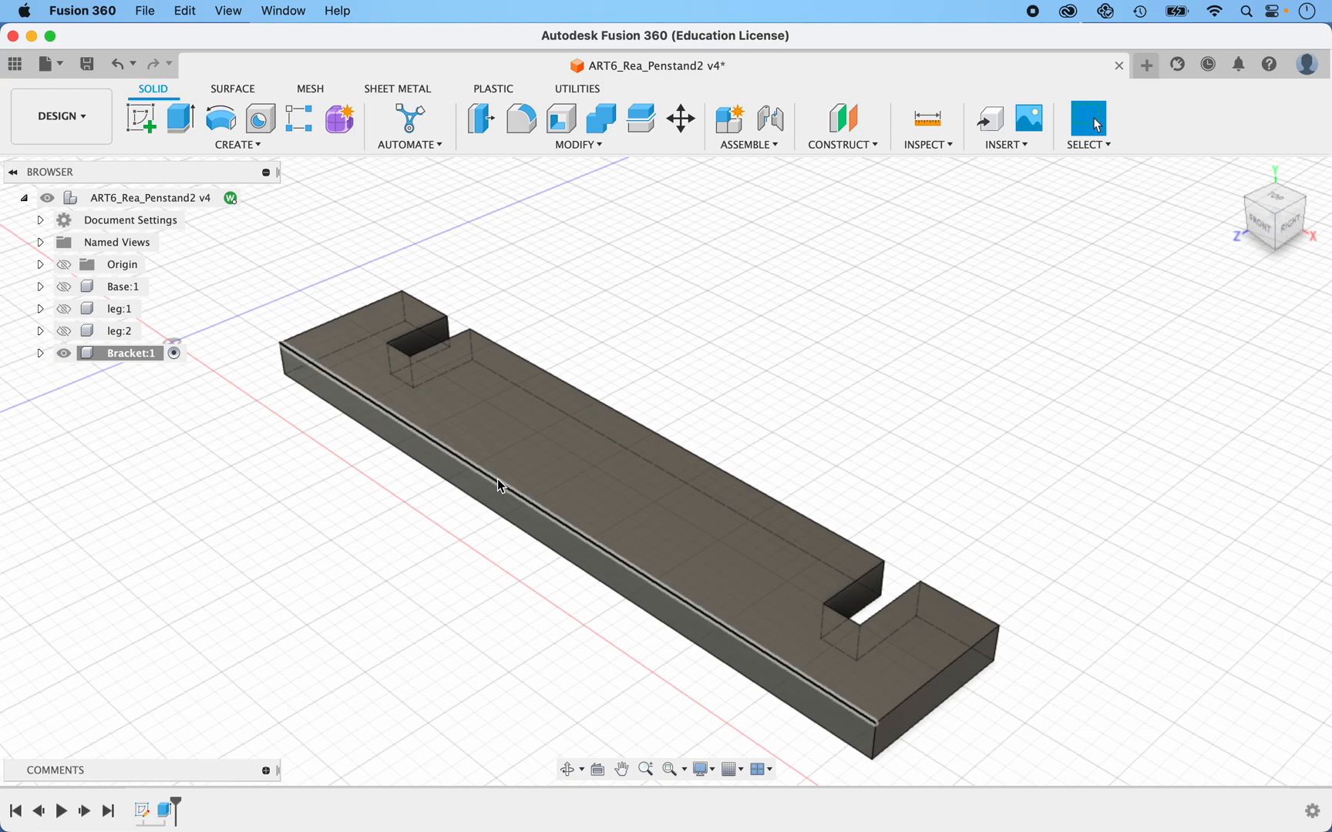
Show the Bracket component's Sketch1 again in the model
scroll(496, 478, "right", 10, "shift")
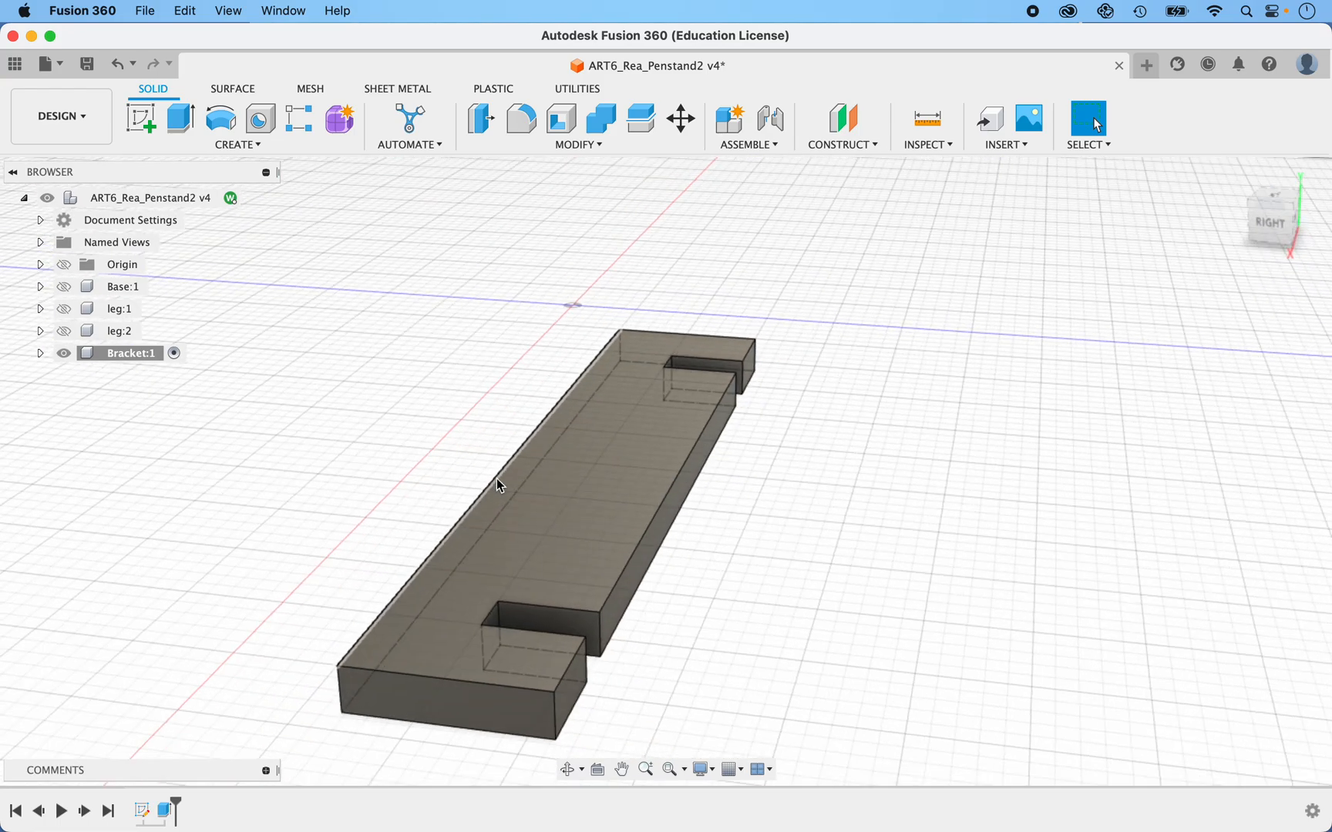
left_click(40, 353)
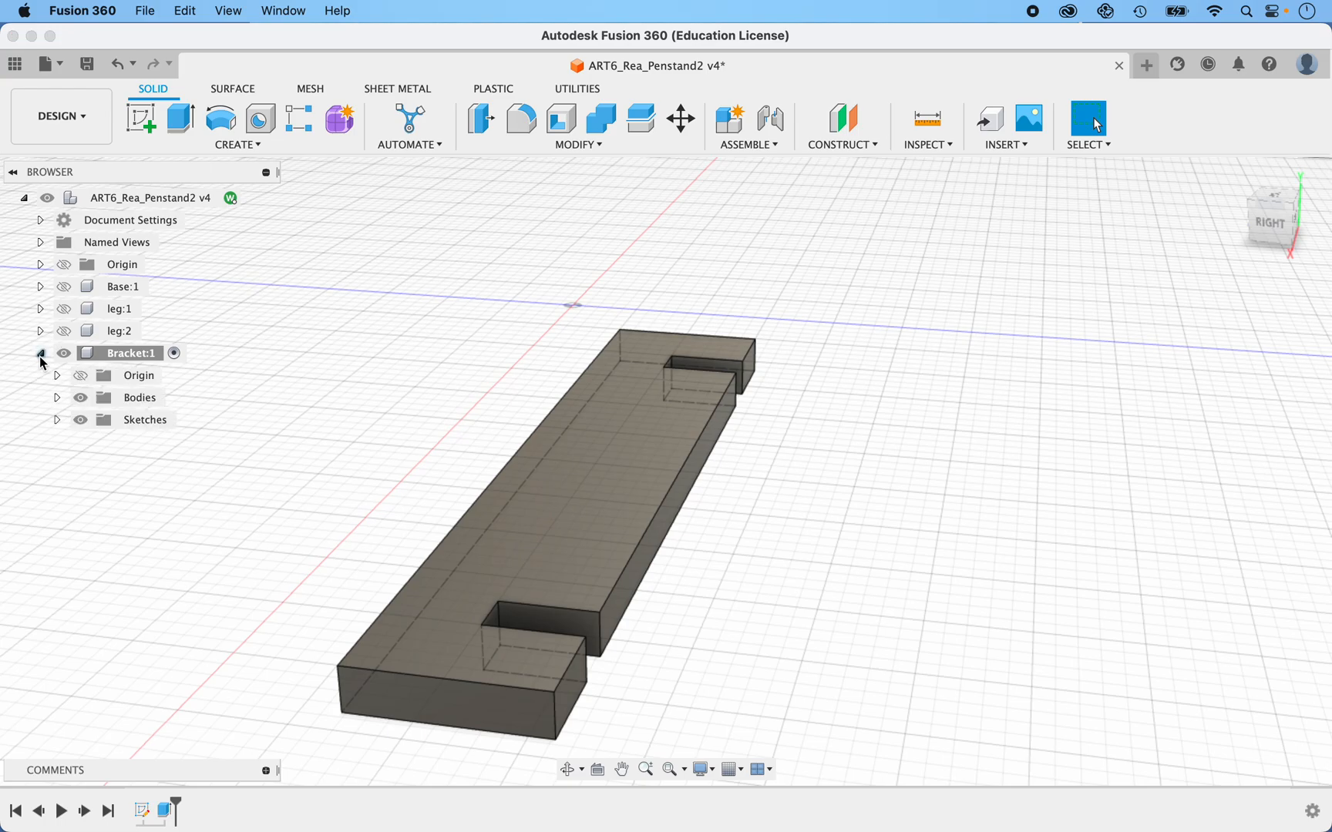
left_click(57, 420)
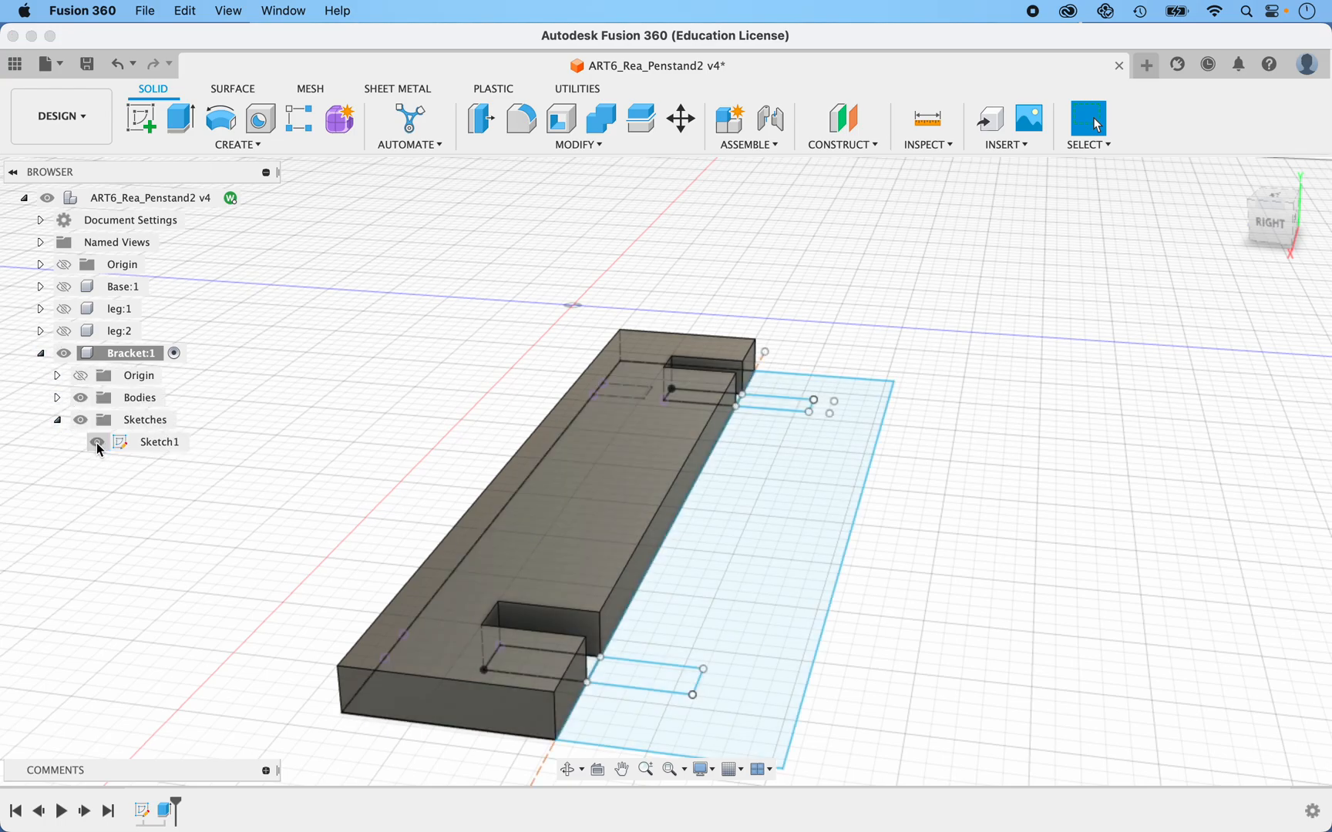
Extrude the mirrored half of the bracket sketch, leaving out its slots, by a distance of tmax
key("e")
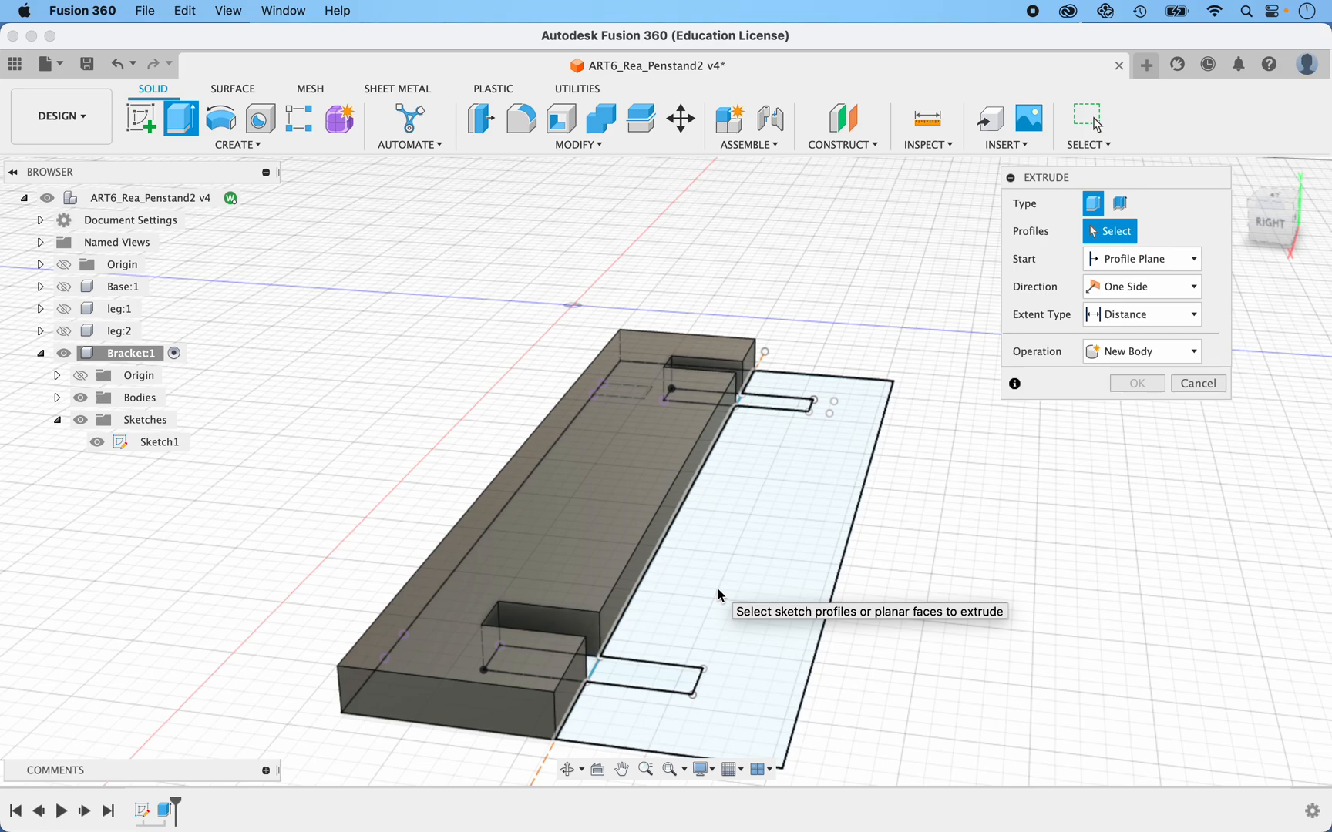
left_click(745, 533)
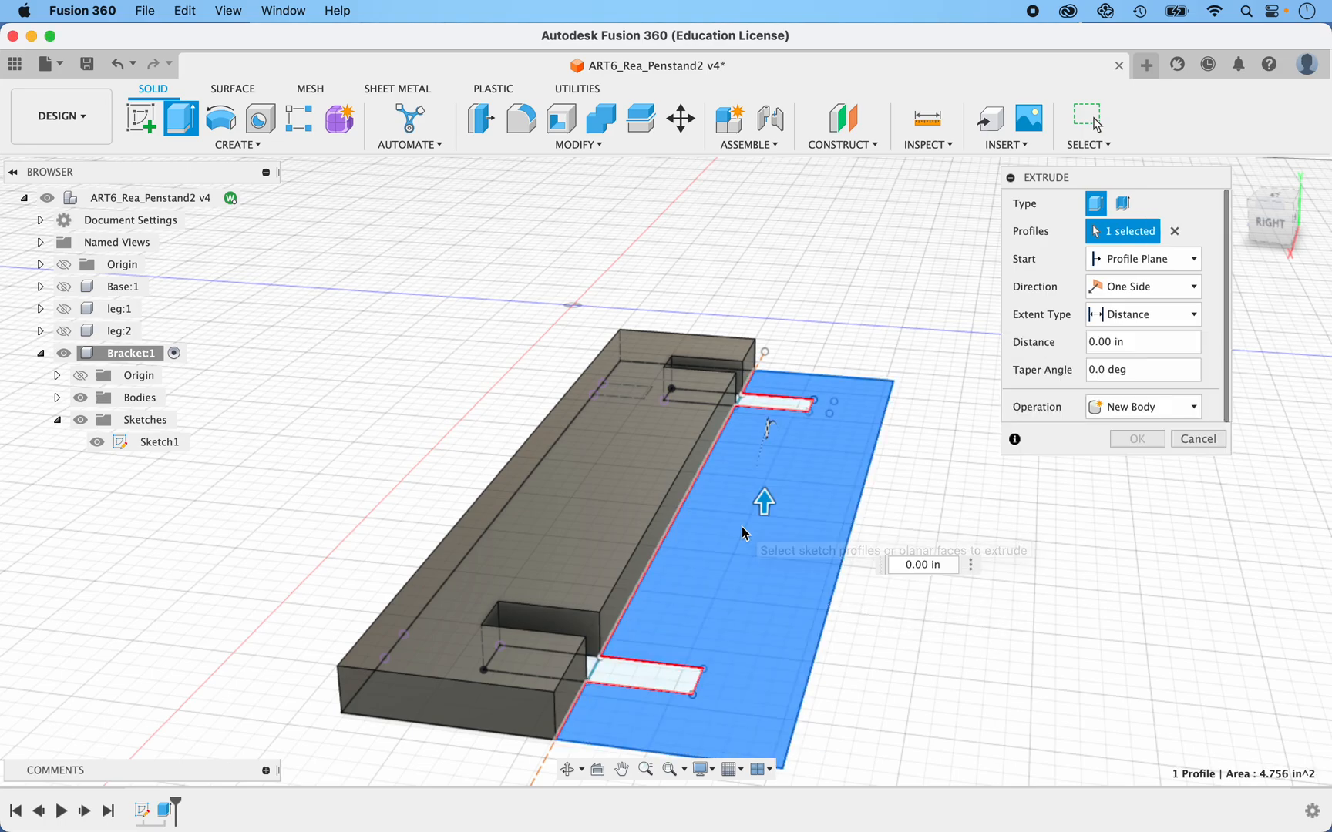
left_click_drag(764, 501, 764, 470)
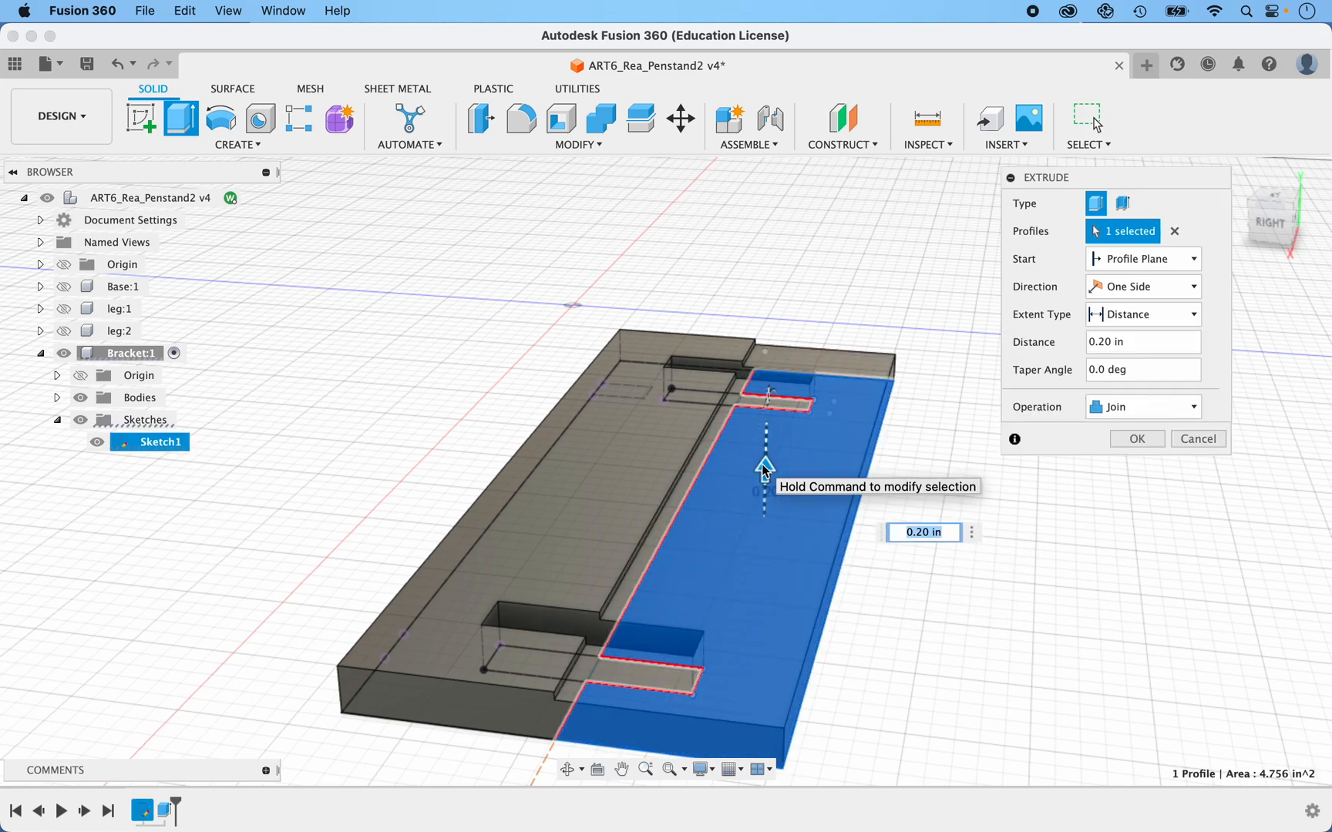
type("t")
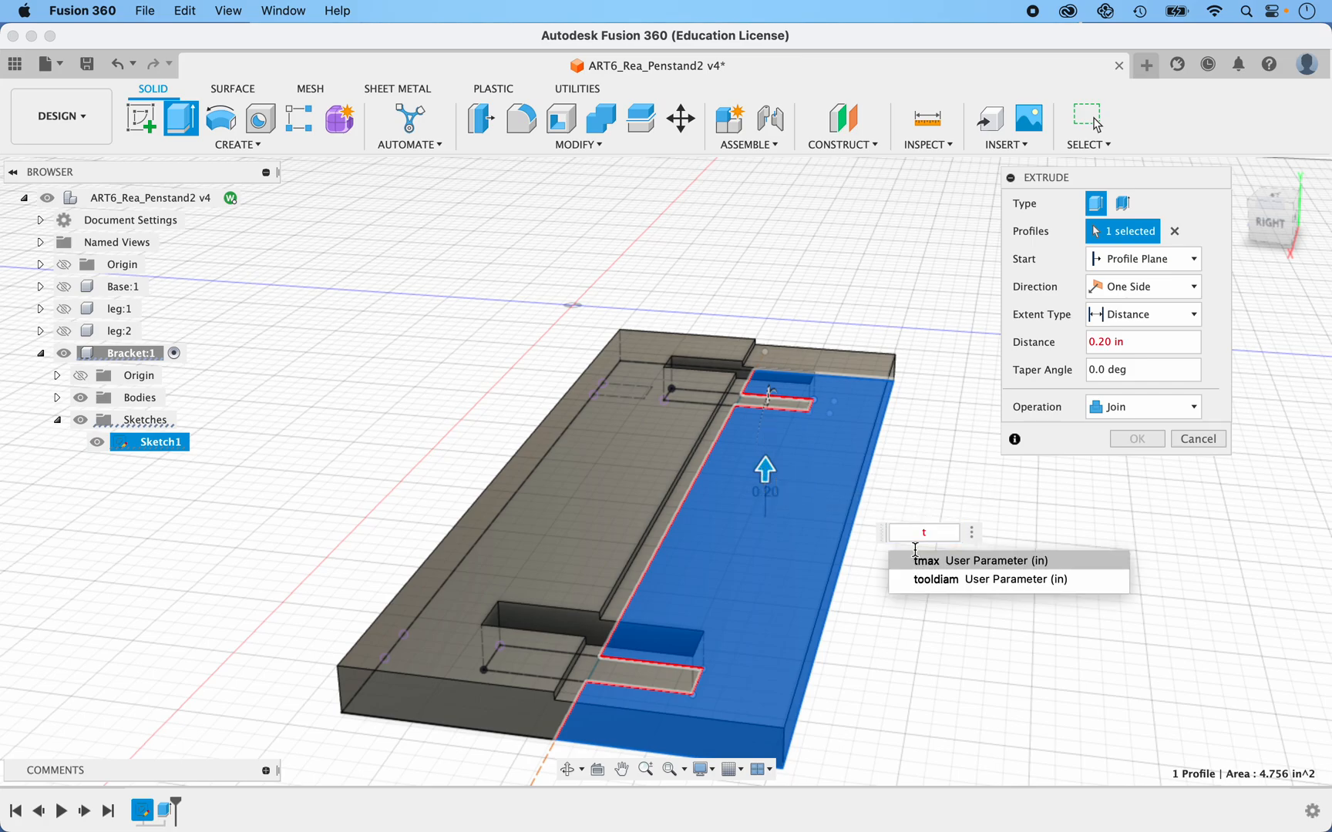
left_click(924, 576)
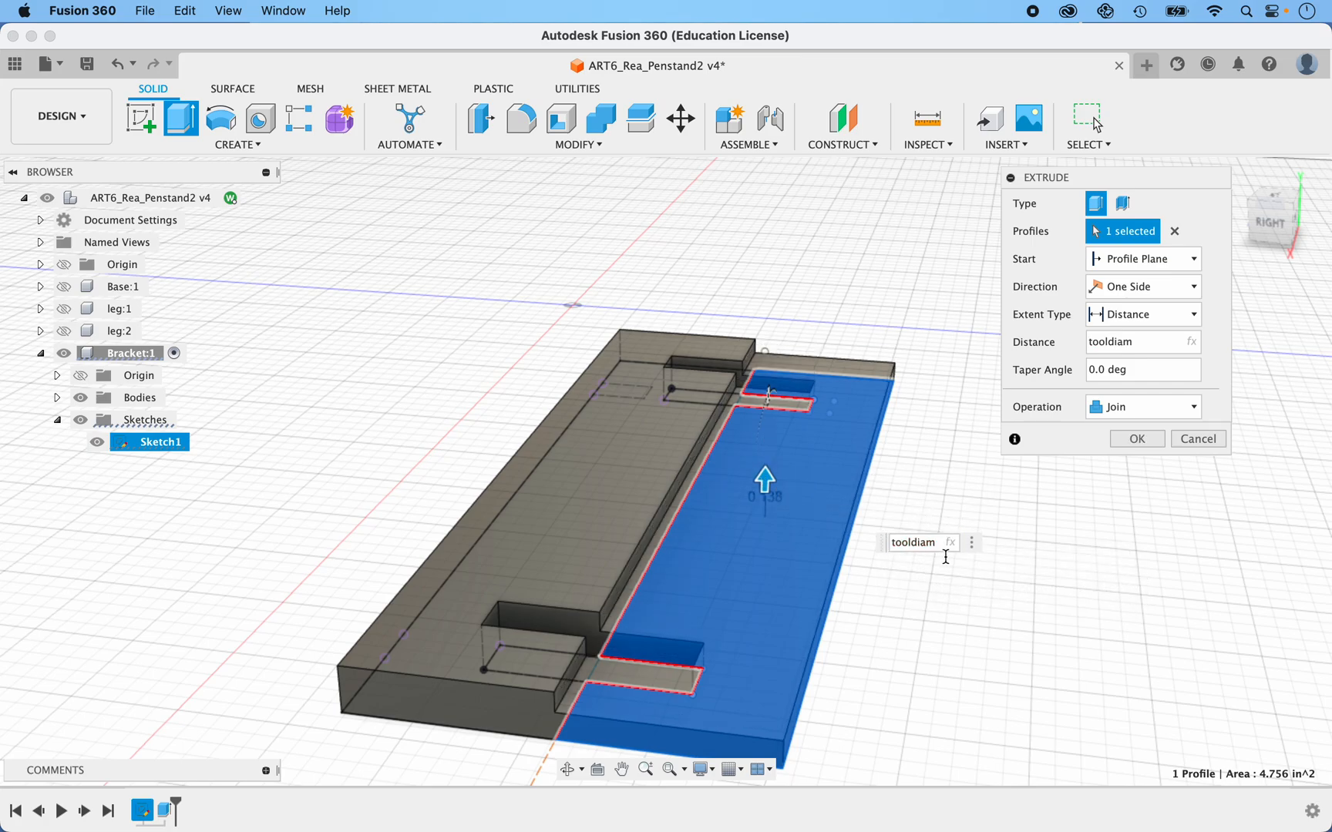
key("BackSpace")
key("BackSpace")
key("BackSpace")
key("BackSpace")
key("BackSpace")
key("BackSpace")
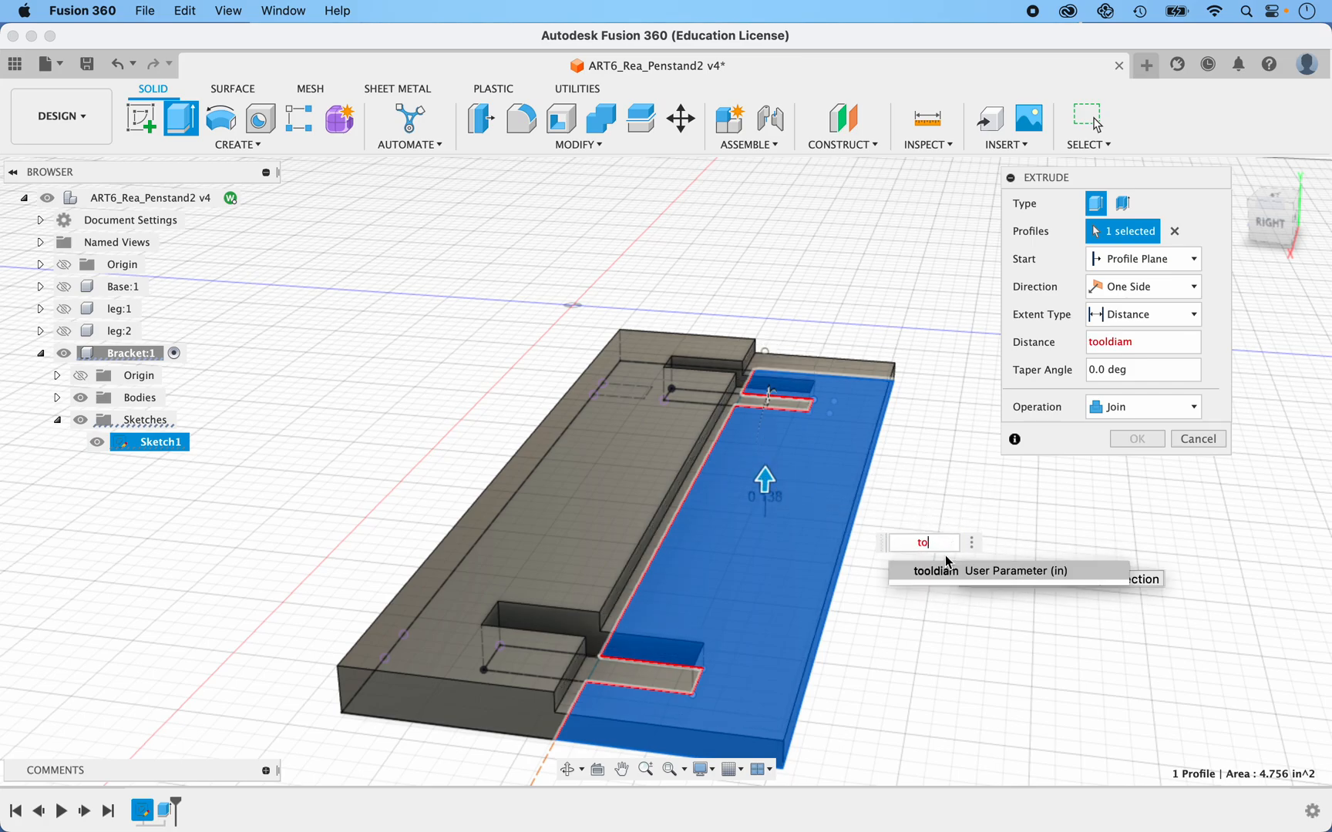
type("max")
left_click(941, 571)
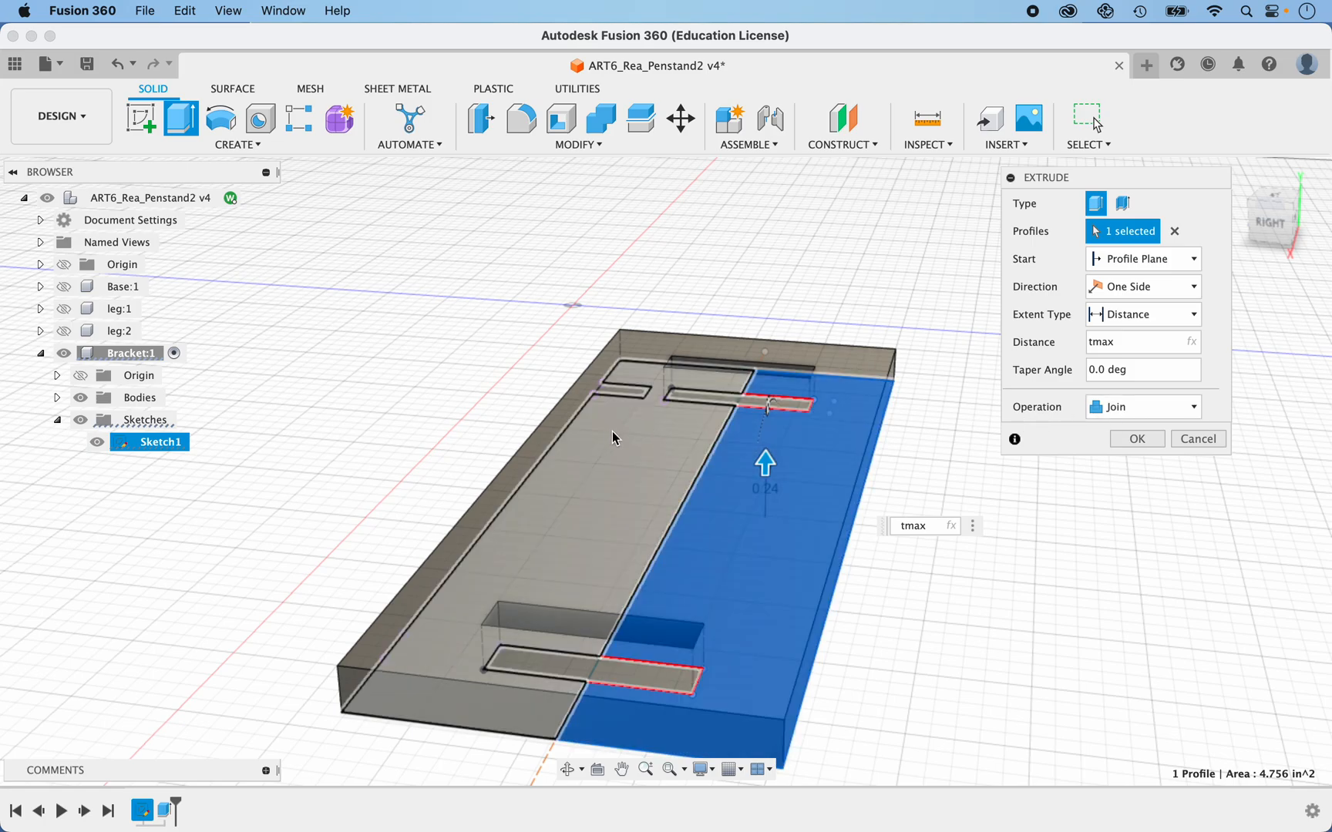
Set the mirrored half's extrusion operation to New Body and complete the extrusion
left_click(1136, 408)
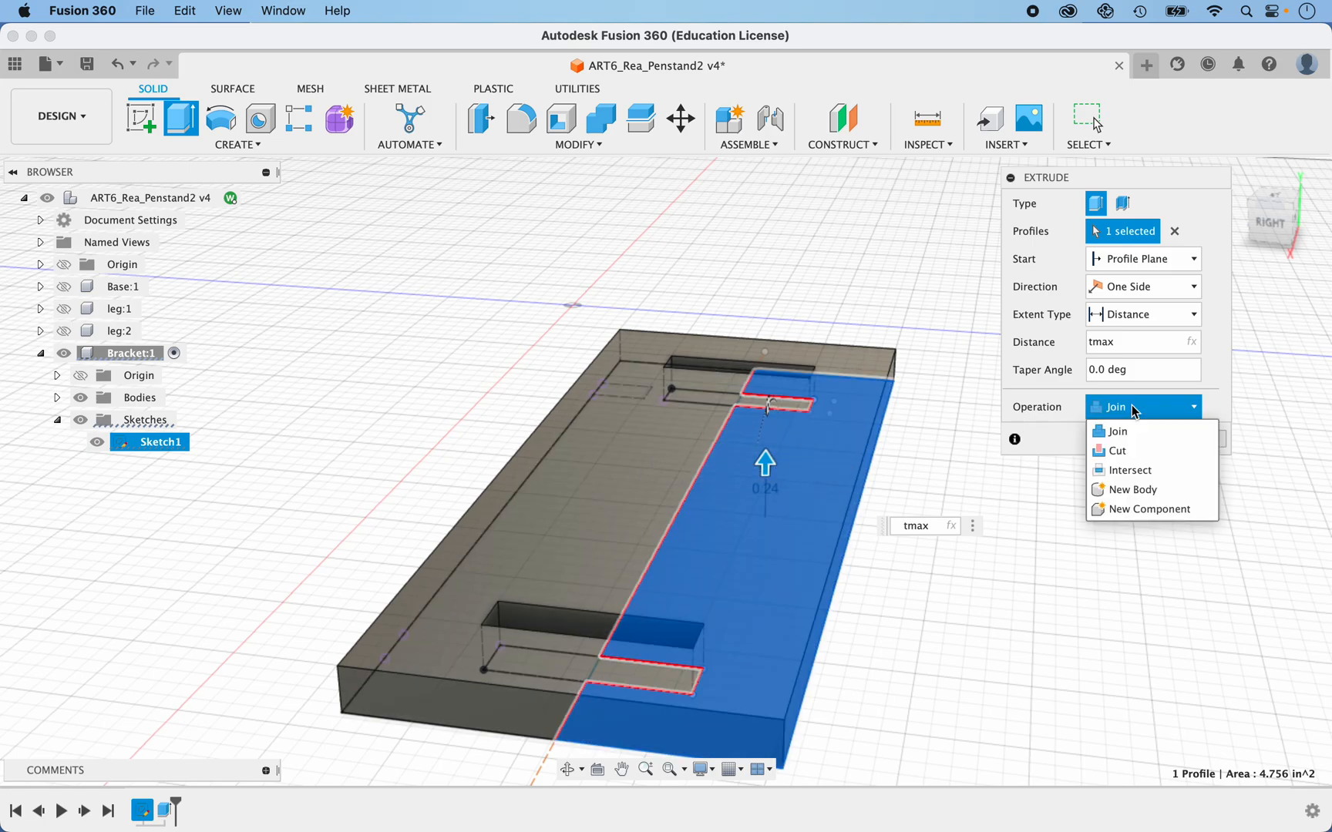
left_click(1148, 500)
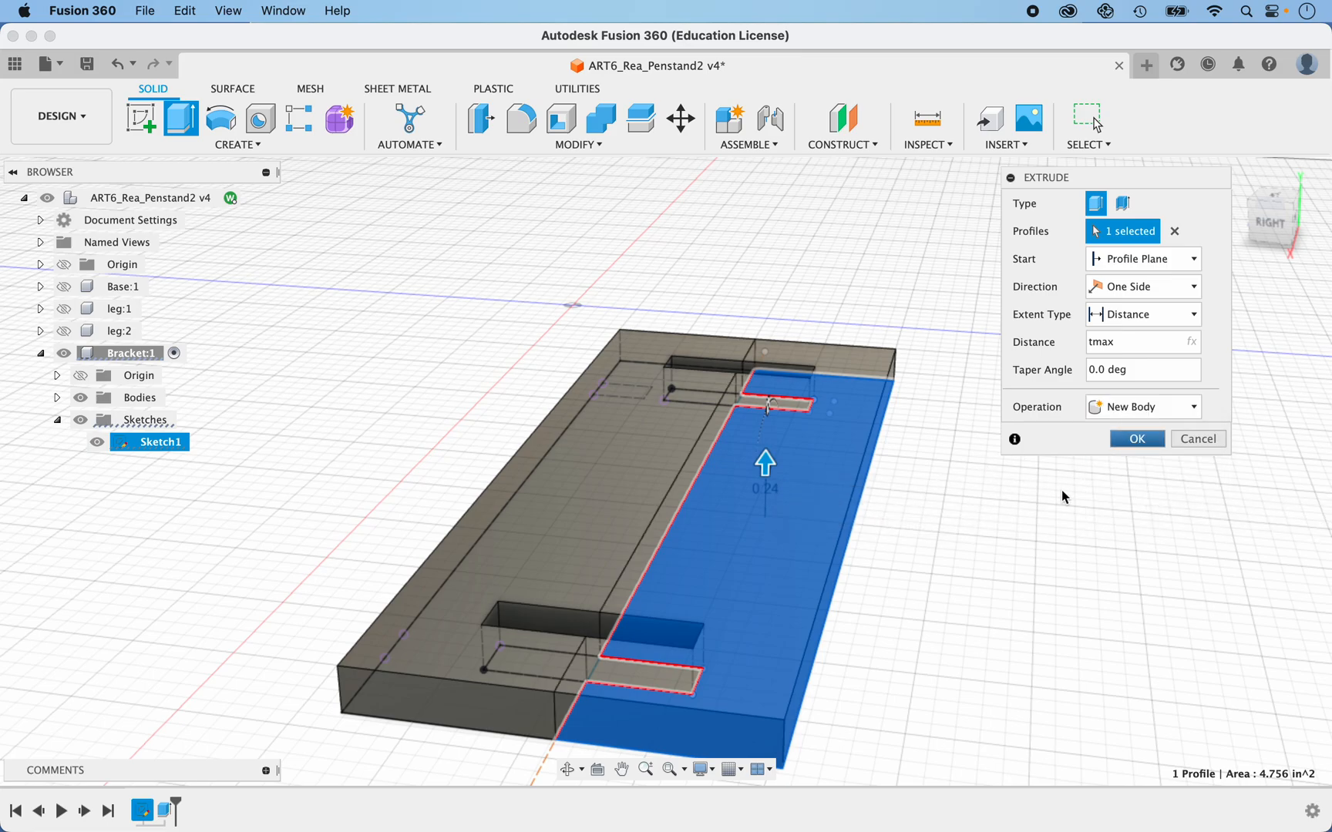
key("Return")
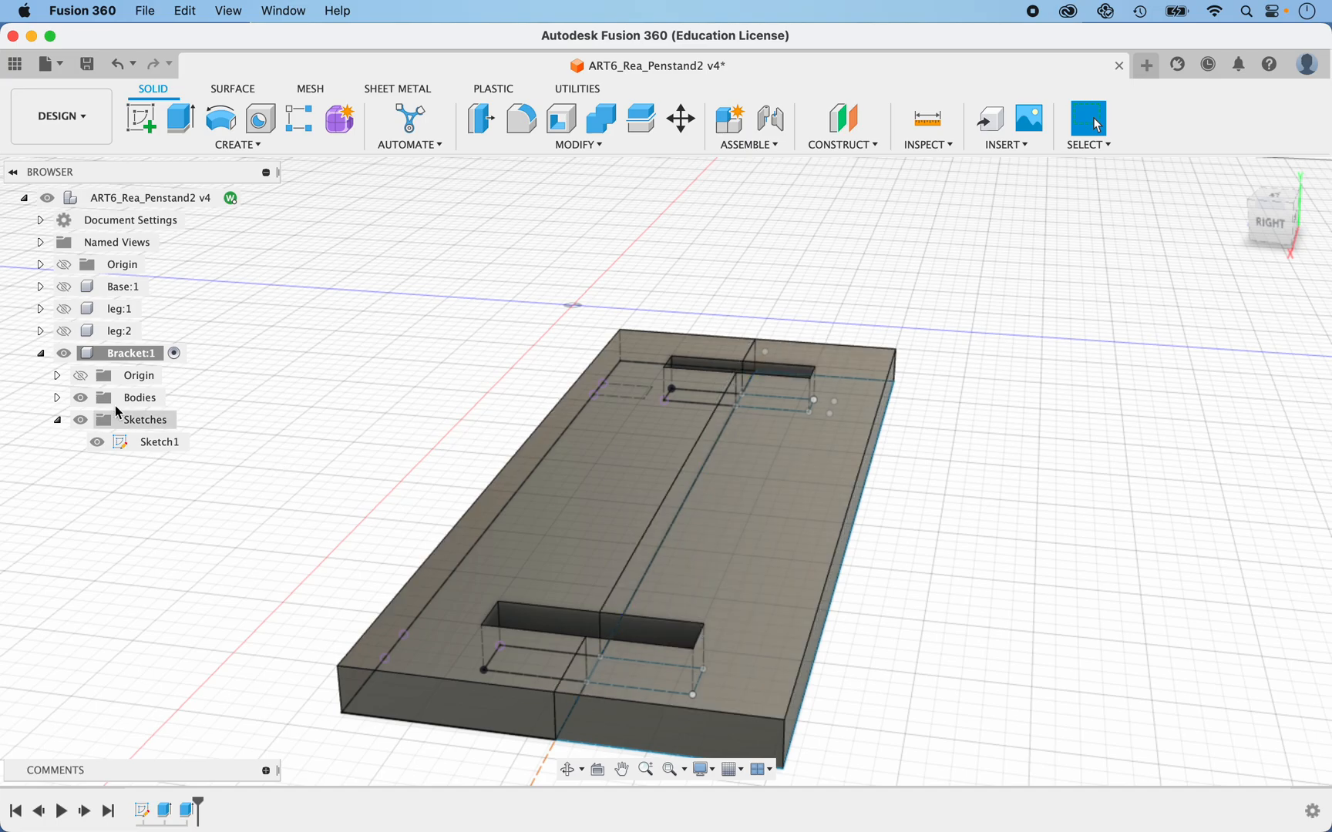
List the Bracket's bodies, check Body1 and Body2 by hiding and reshowing each, and collapse the sketch list
left_click(57, 398)
left_click(101, 423)
left_click(97, 420)
left_click(97, 420)
left_click(97, 443)
left_click(97, 442)
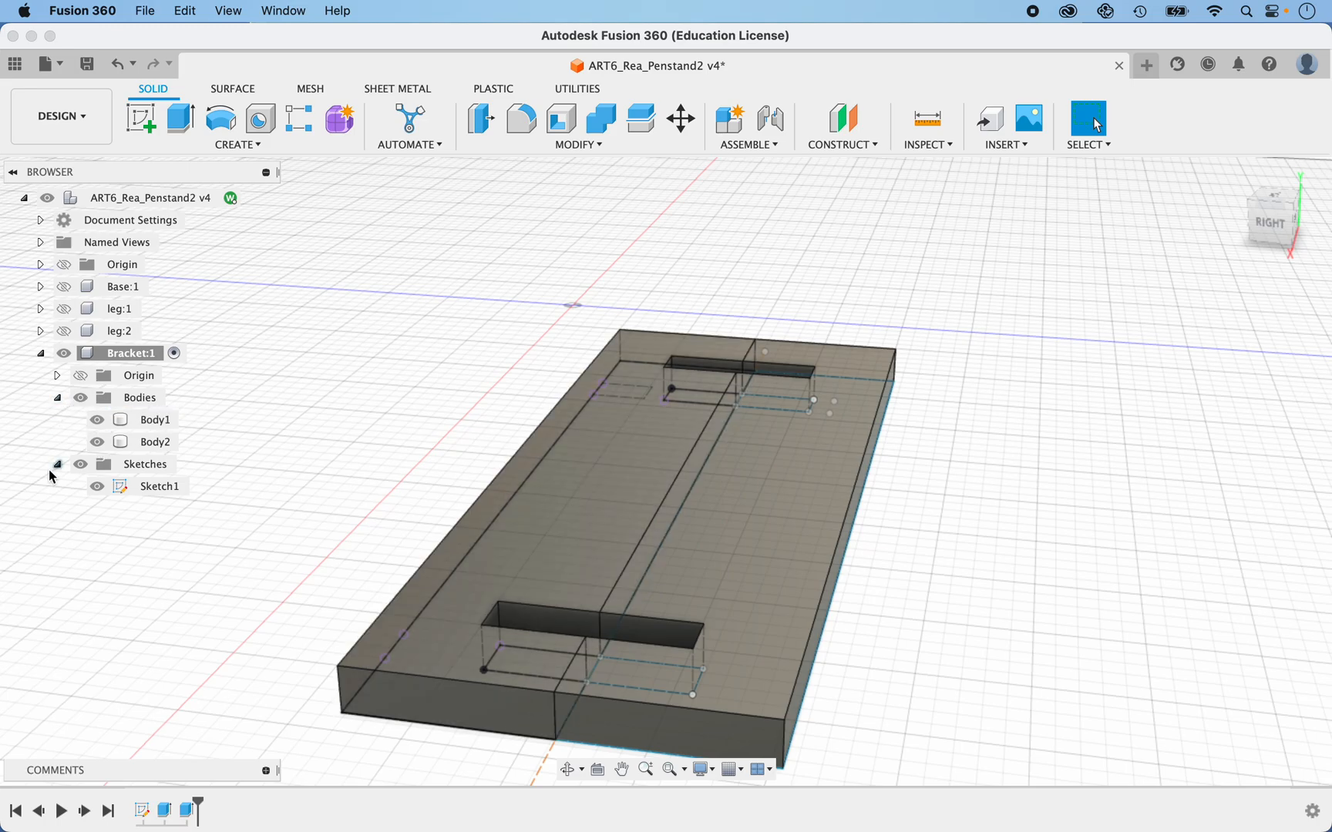
left_click(57, 465)
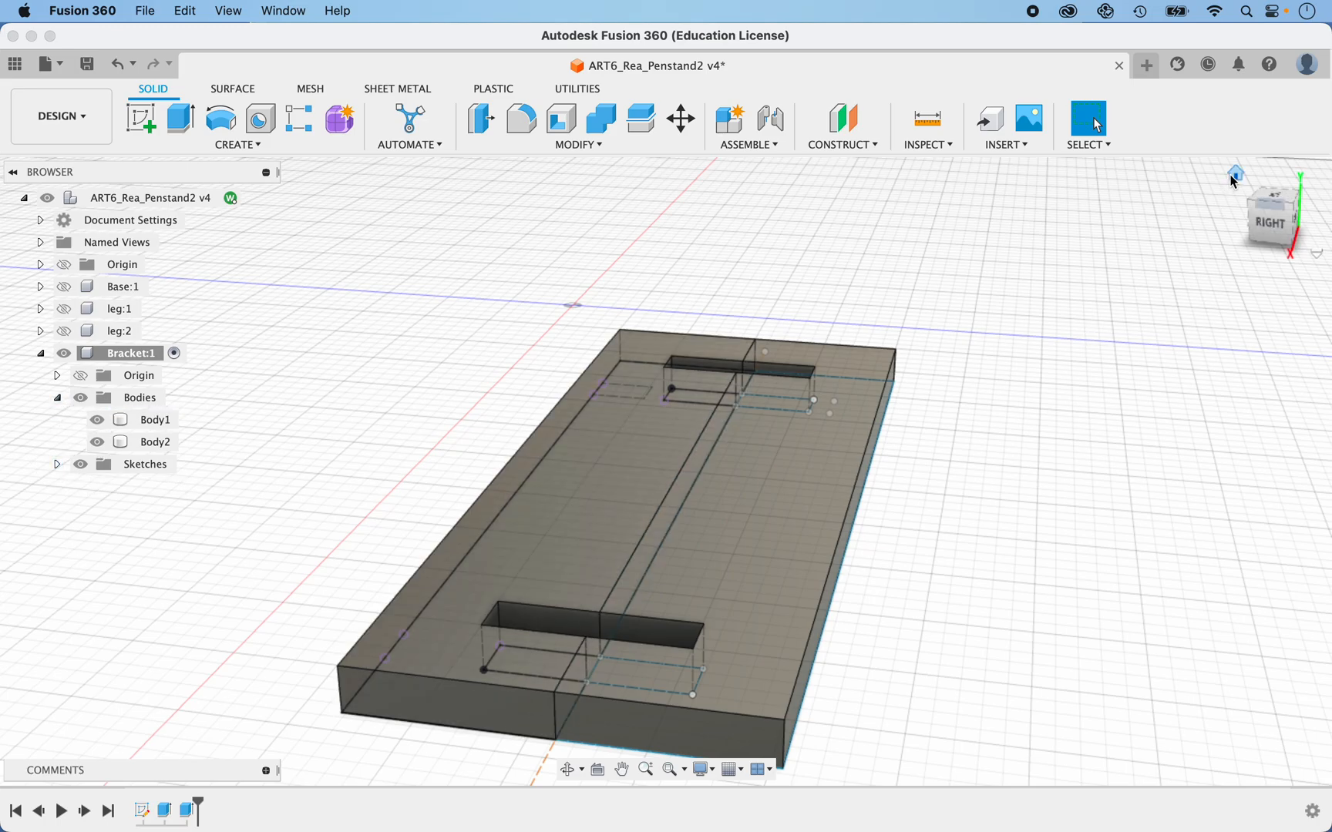
Activate the top-level pen stand assembly and show the Base, leg:1 and leg:2 components together with the bracket
left_click(1235, 176)
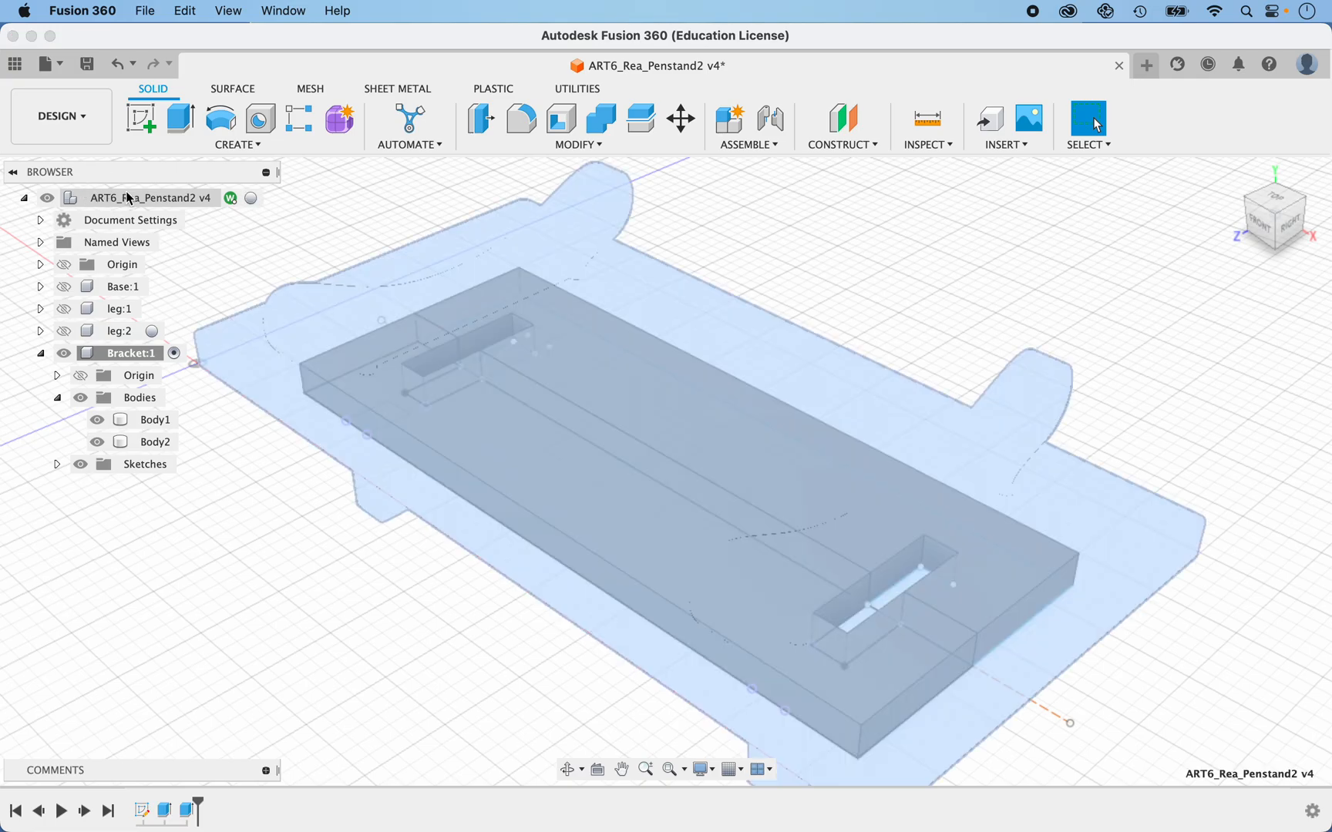
left_click(251, 199)
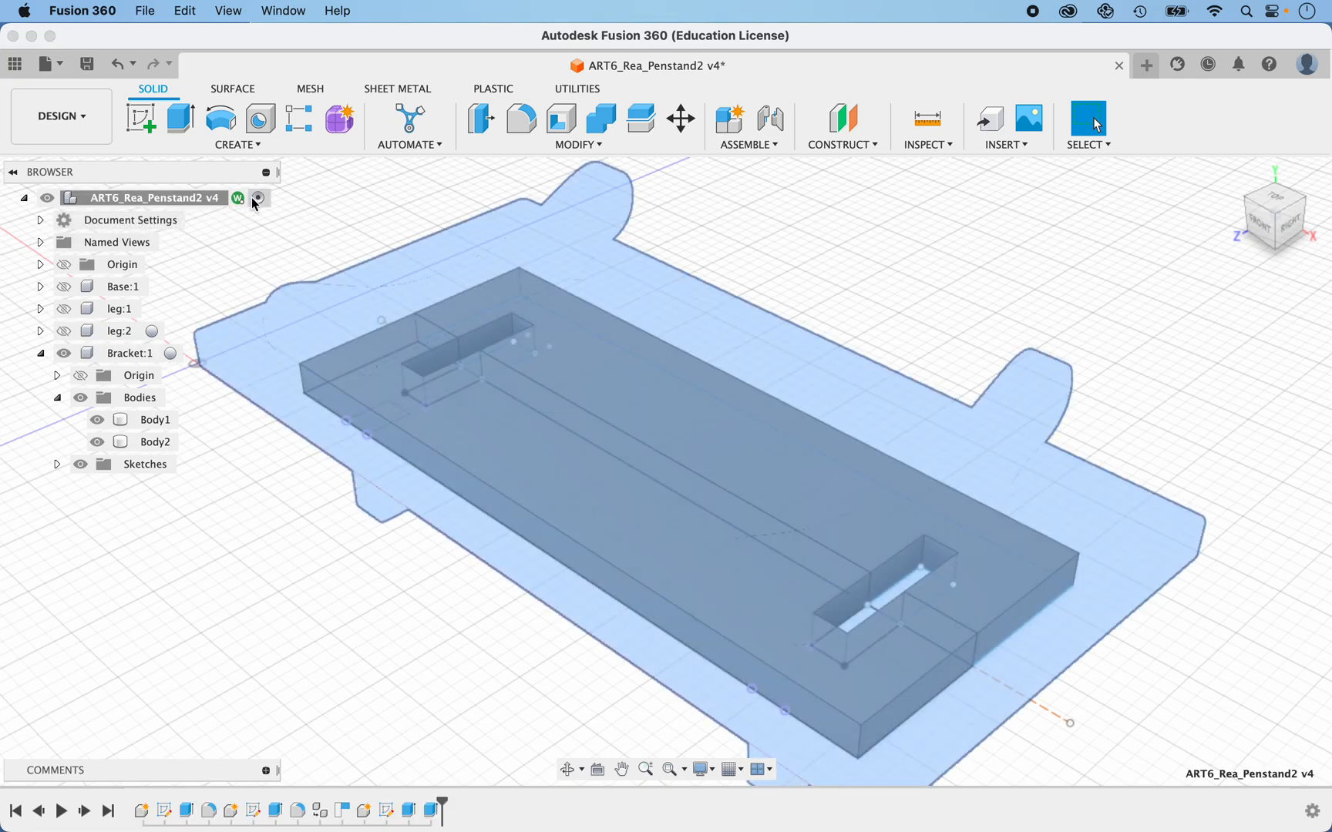
left_click(64, 289)
left_click(64, 308)
left_click(63, 331)
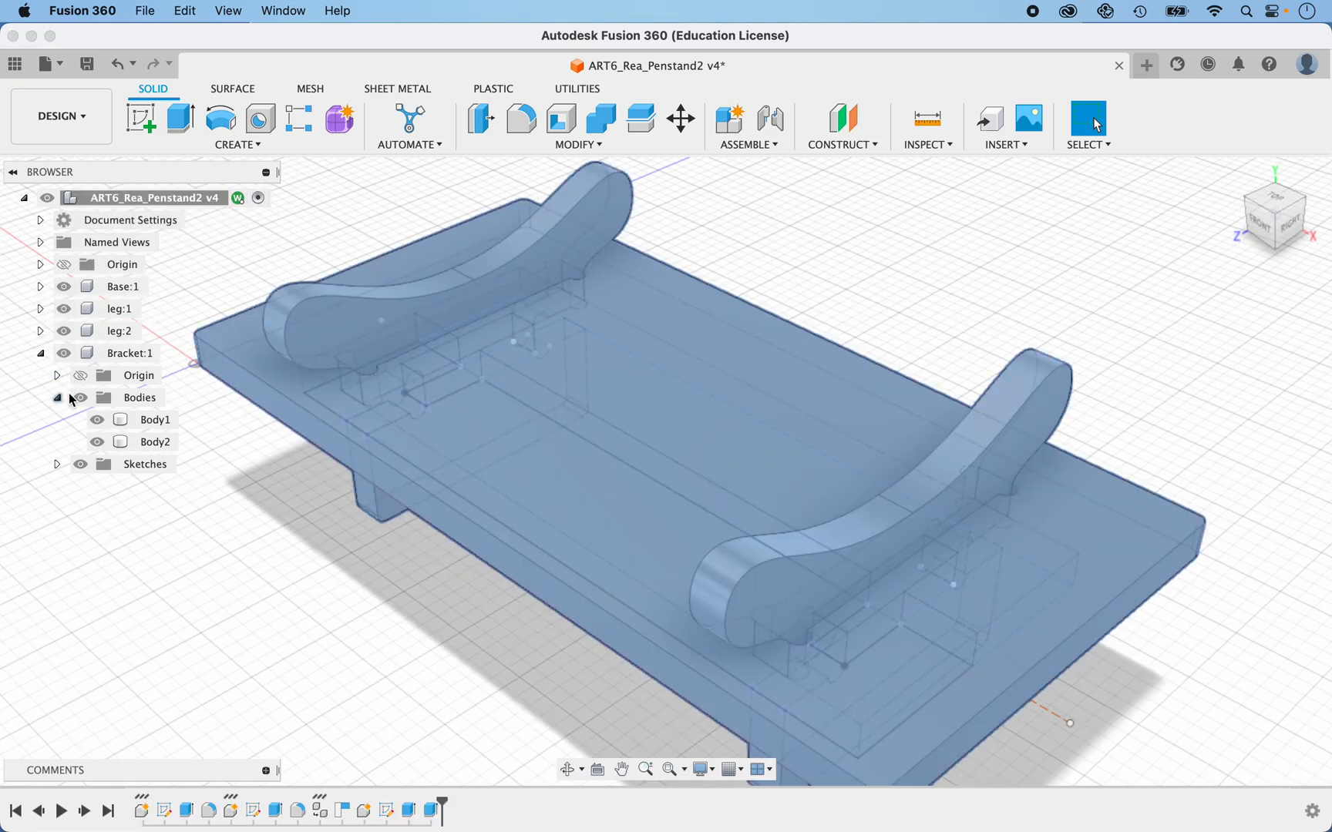
left_click(211, 541)
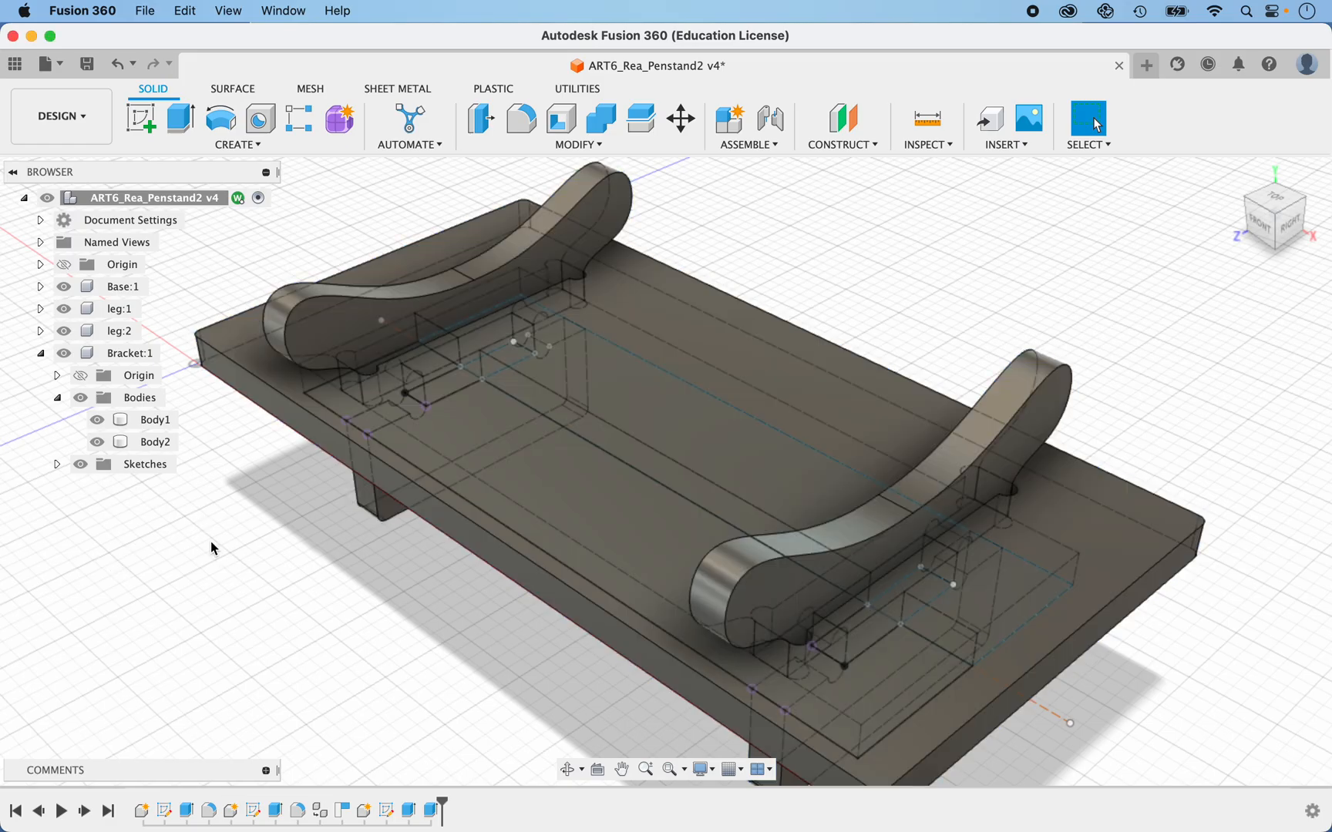
scroll(211, 548, "down", 5, "shift")
scroll(212, 548, "left", 10, "shift")
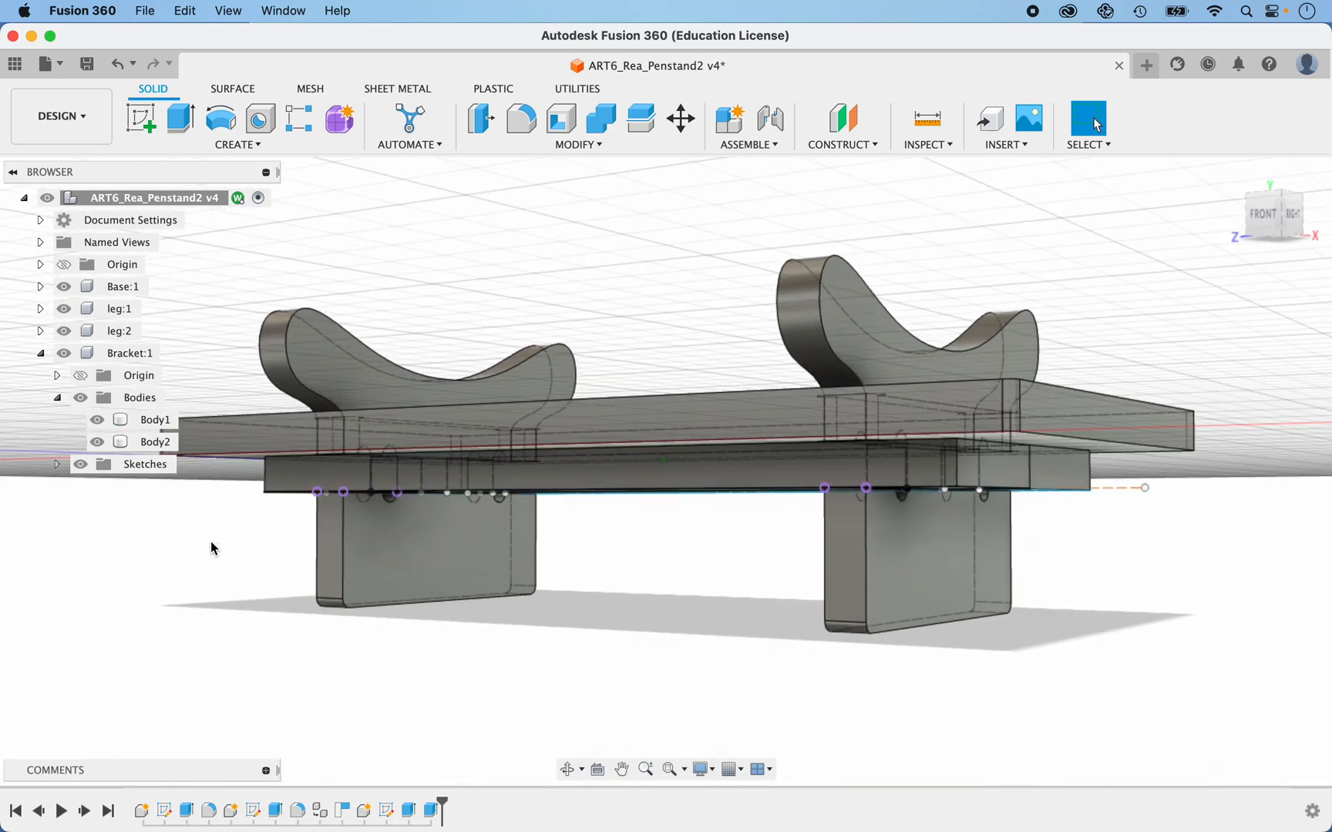
scroll(211, 541, "left", 15, "shift")
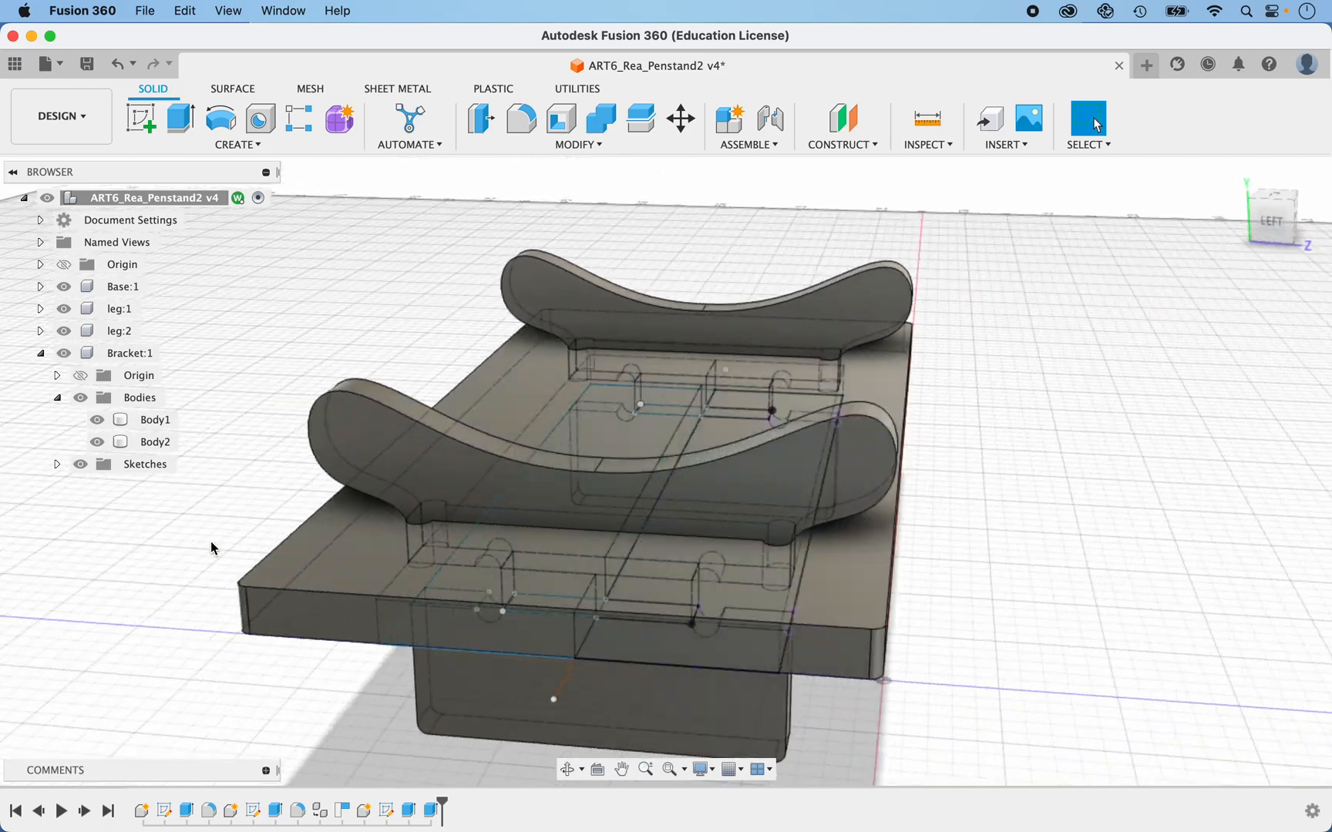
scroll(211, 548, "up", 3, "shift")
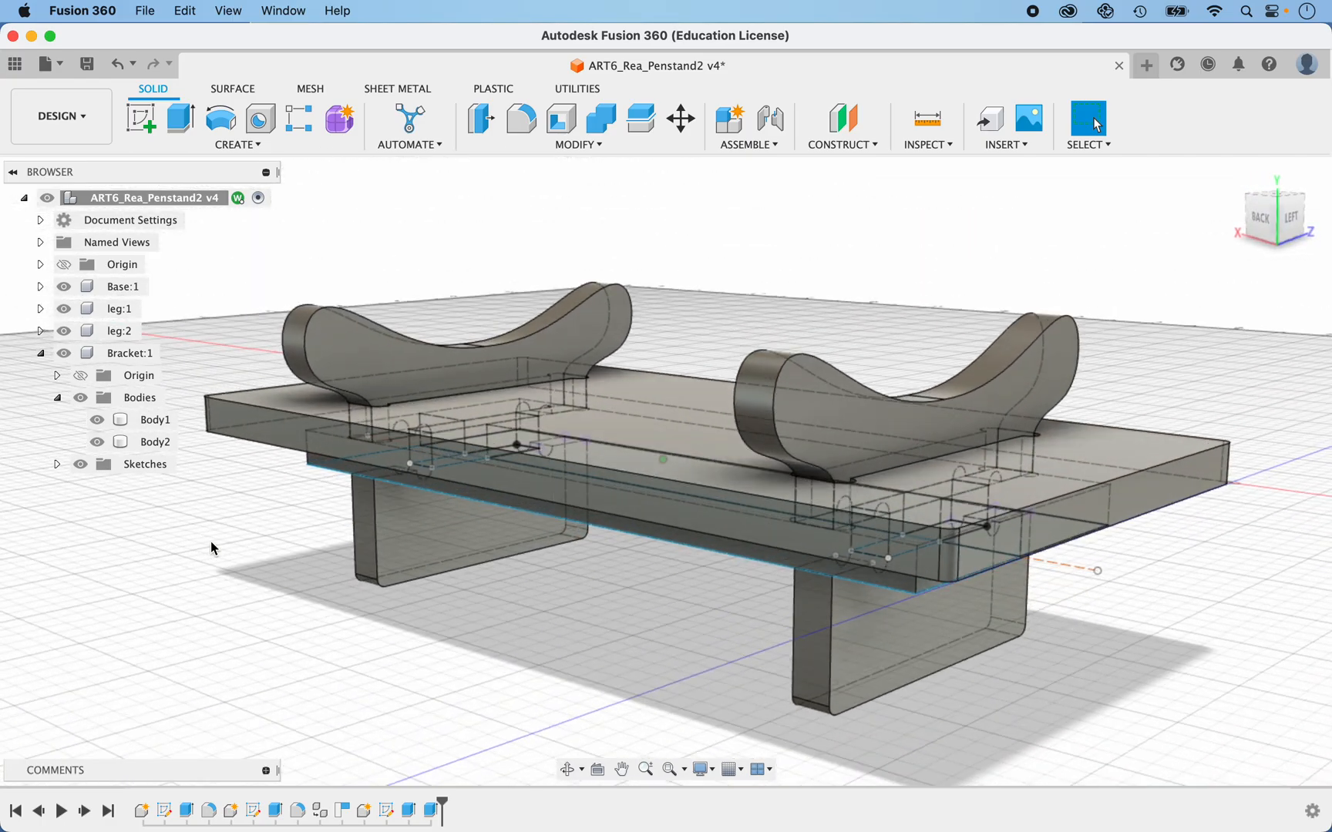